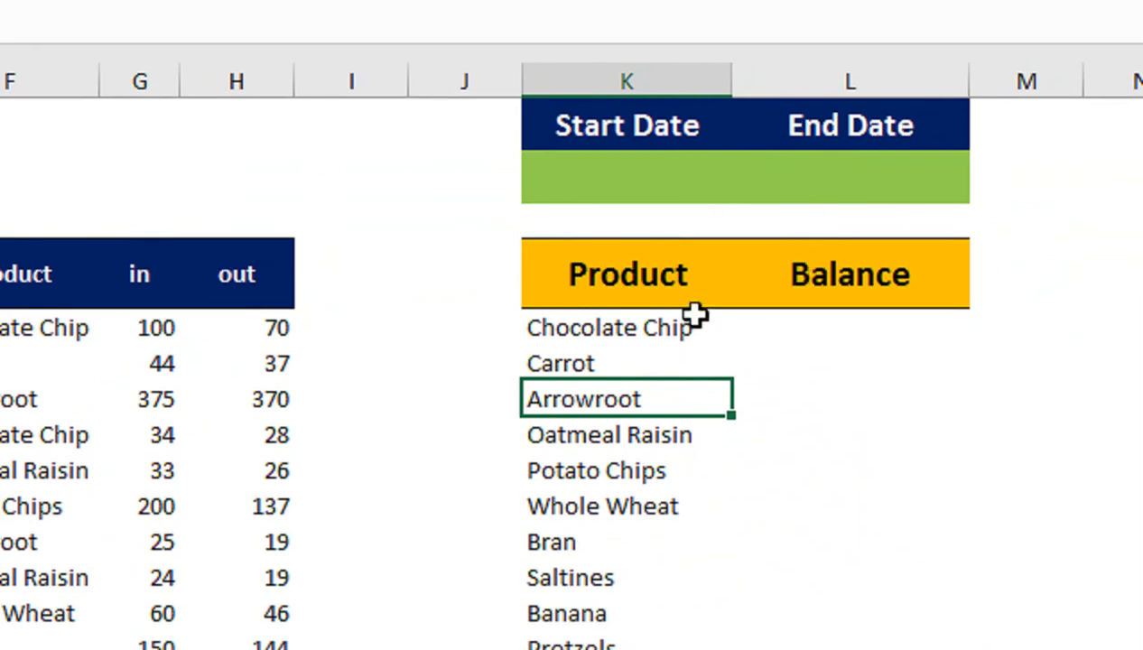
# Step: Check how far the Product column's data extends, and return to its first entry
pyautogui.click(256, 330)
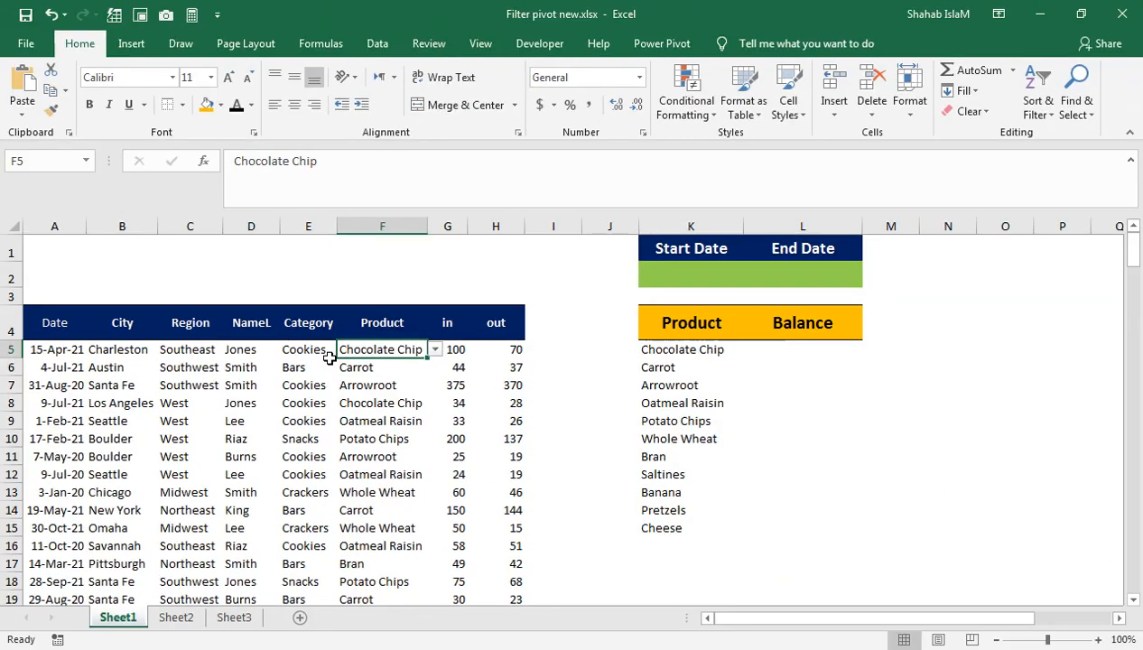
pyautogui.hotkey('ctrl', 'Down')
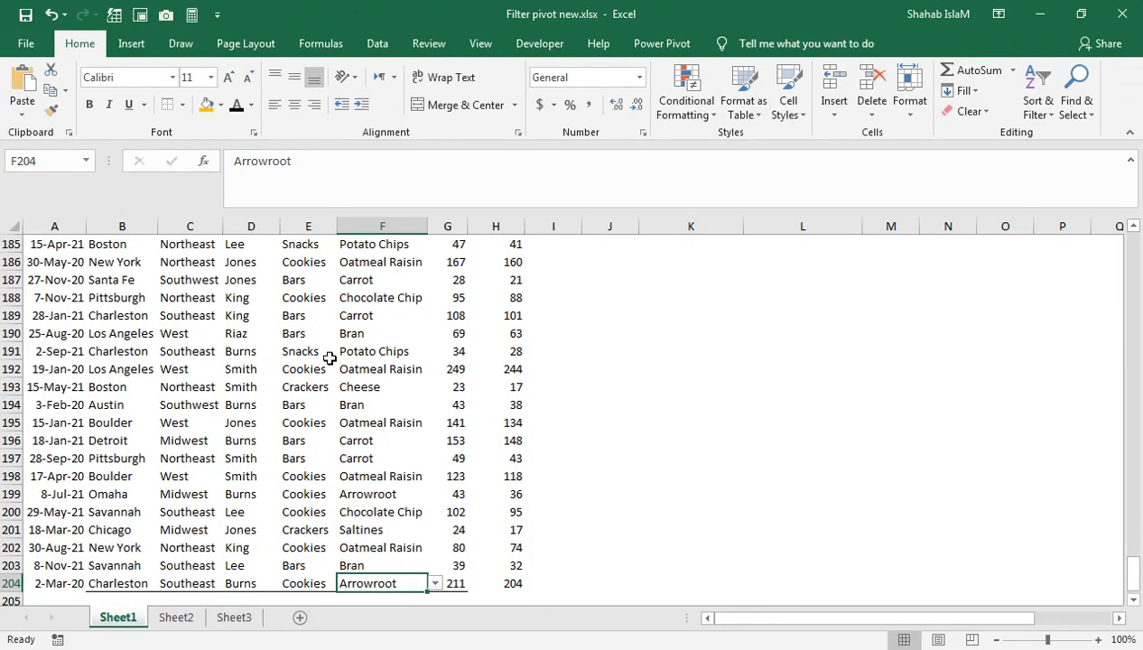
pyautogui.hotkey('ctrl', 'Up')
pyautogui.hotkey('ctrl', 'Up')
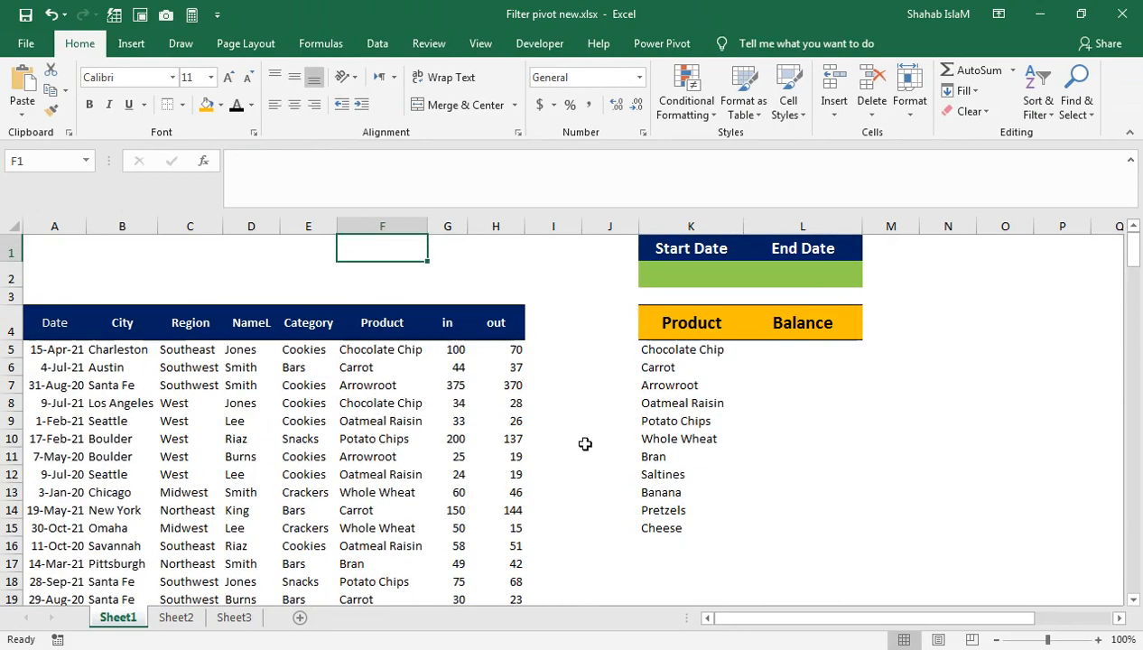
pyautogui.click(387, 355)
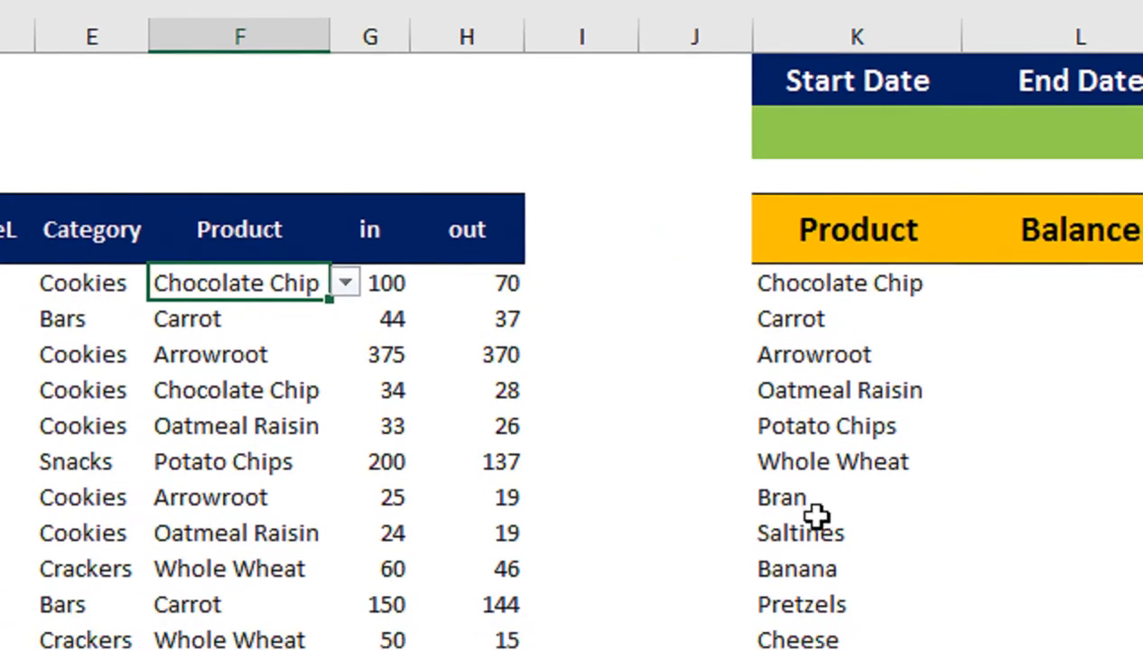
# Step: Begin a SUMIF formula in the Chocolate Chip Balance cell L5 with the absolute product range $F$5:$F$204
pyautogui.click(858, 273)
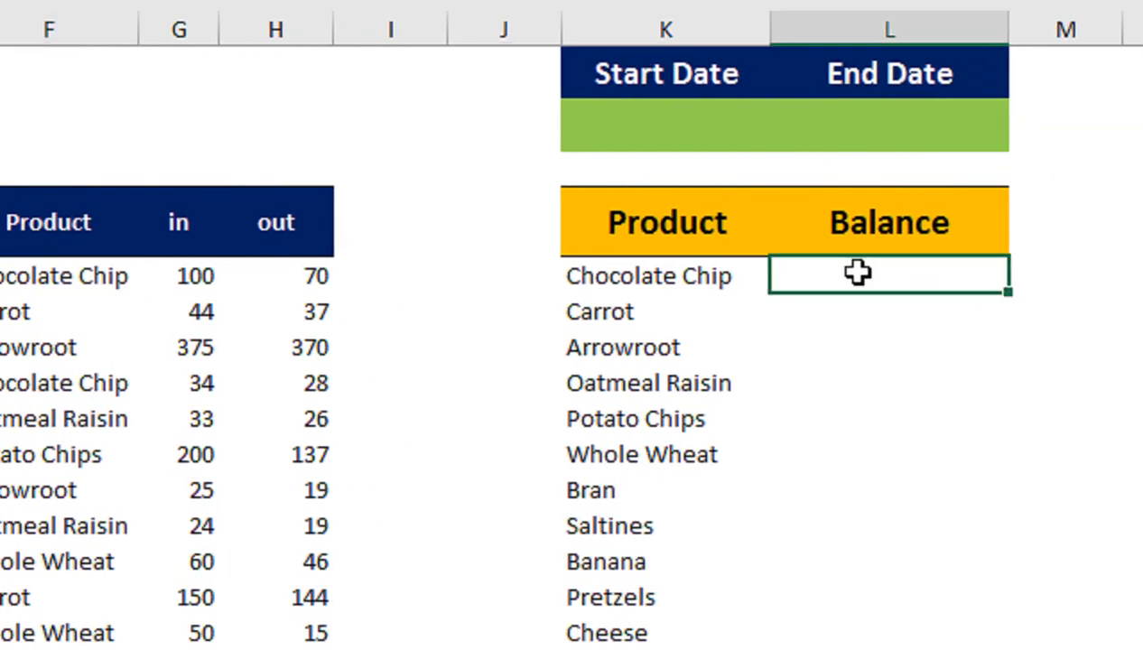
pyautogui.write('=SUMIF(')
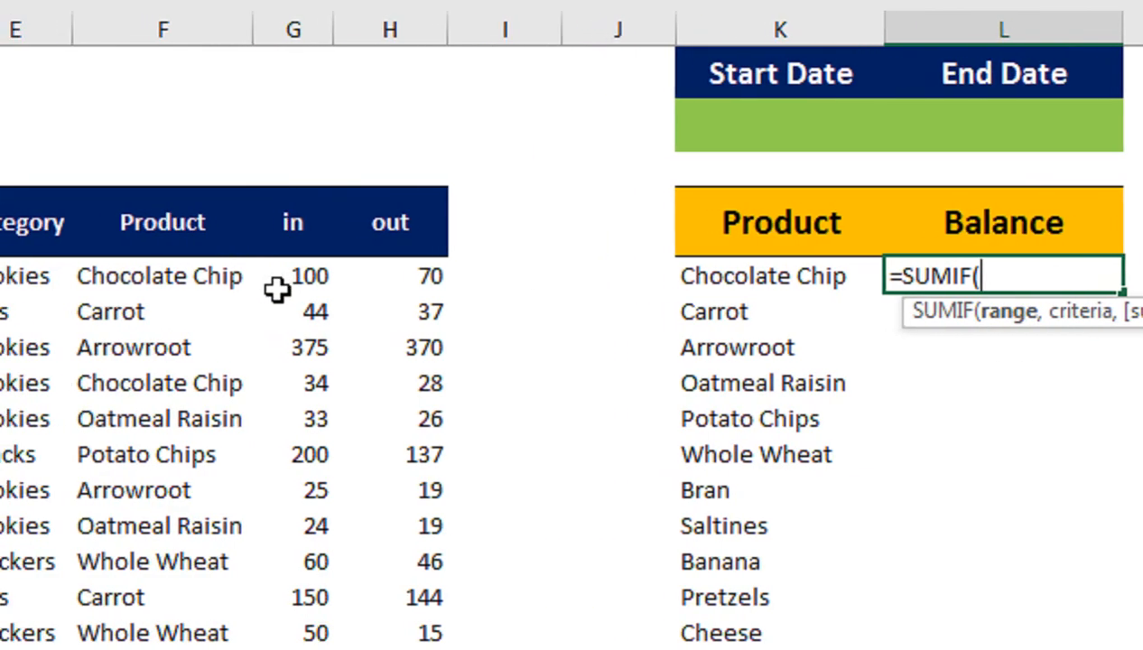
pyautogui.click(262, 284)
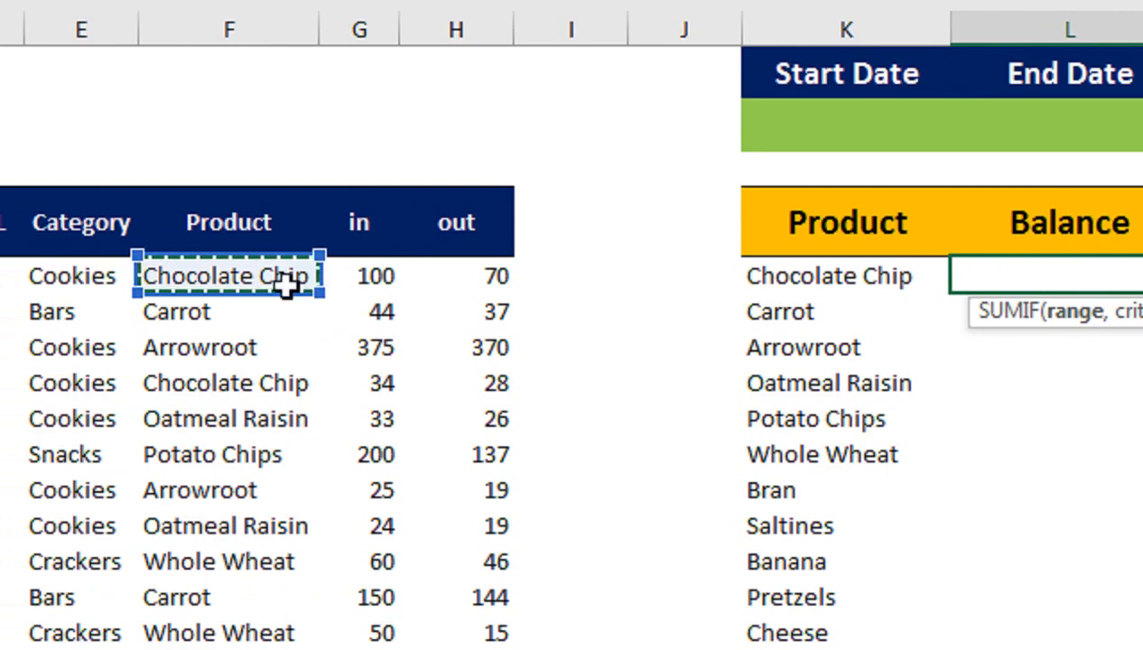
pyautogui.hotkey('ctrl', 'shift', 'Down')
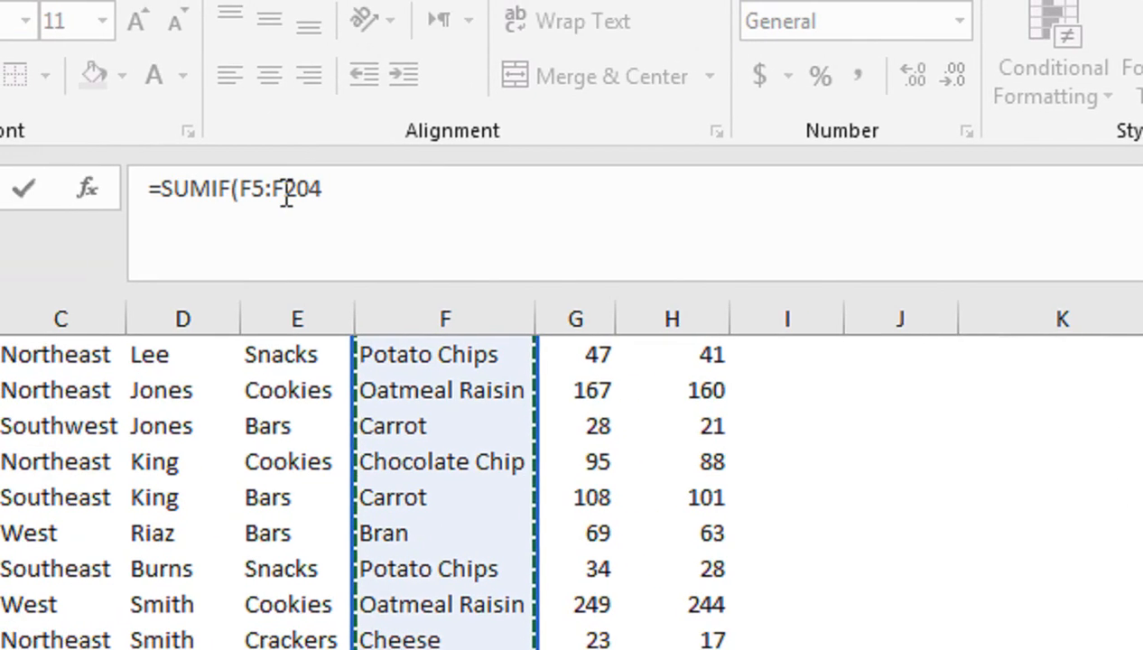
pyautogui.press('F4')
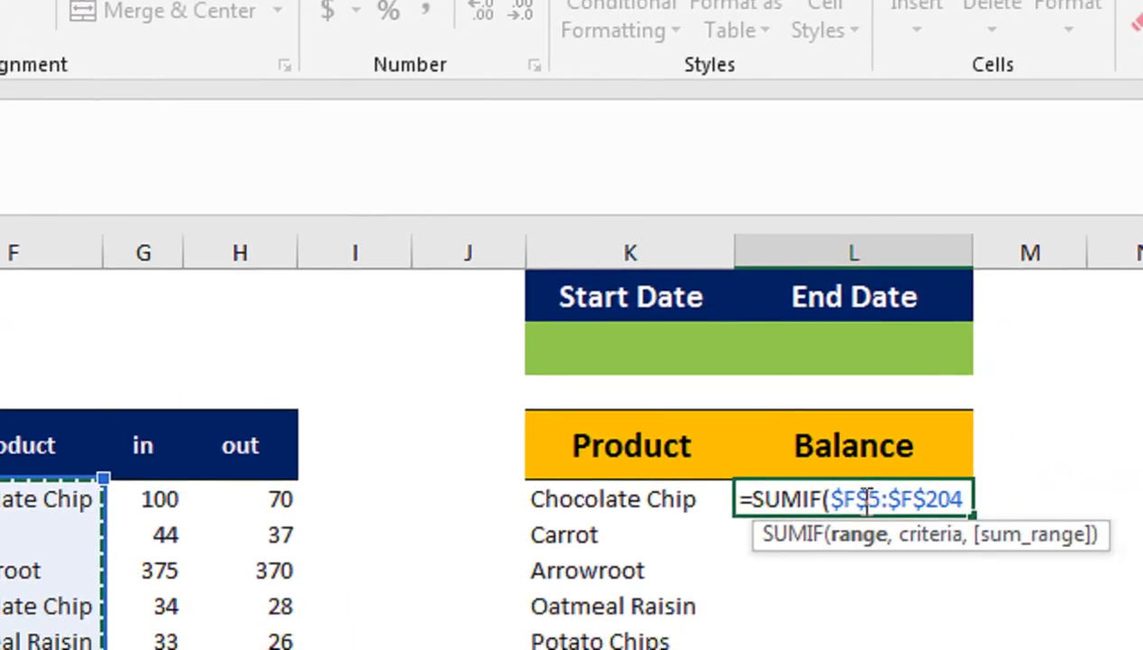
pyautogui.write(',')
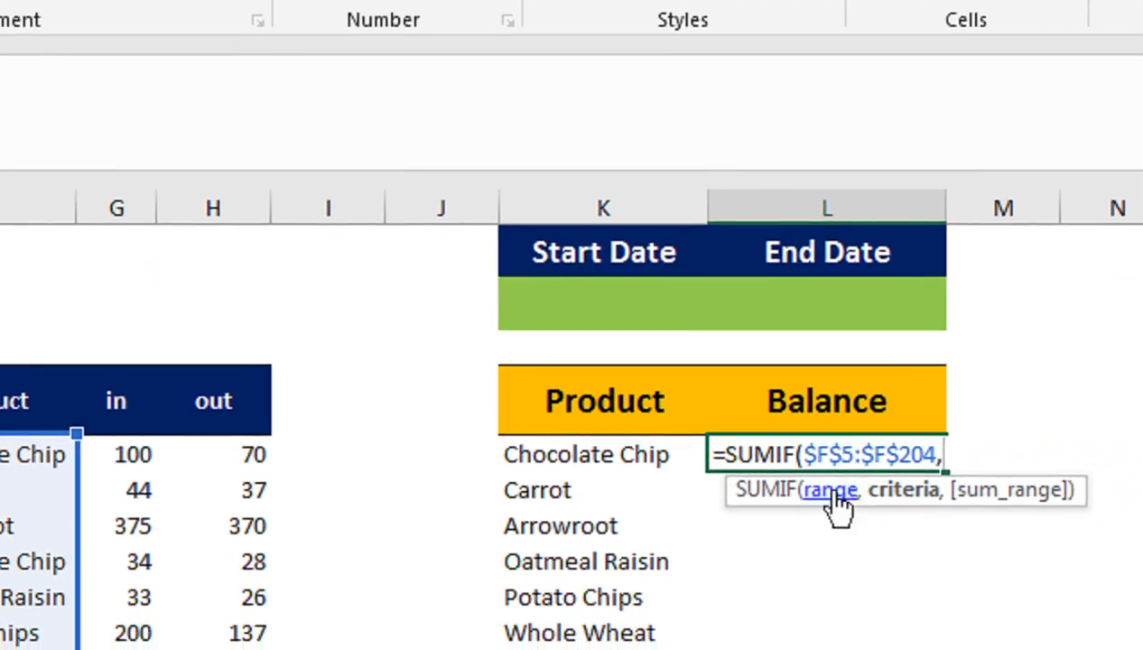
# Step: Complete the first SUMIF with K5 as the criterion and the "in" quantities, named ColQty, as the sum range
pyautogui.click(648, 449)
pyautogui.write(',')
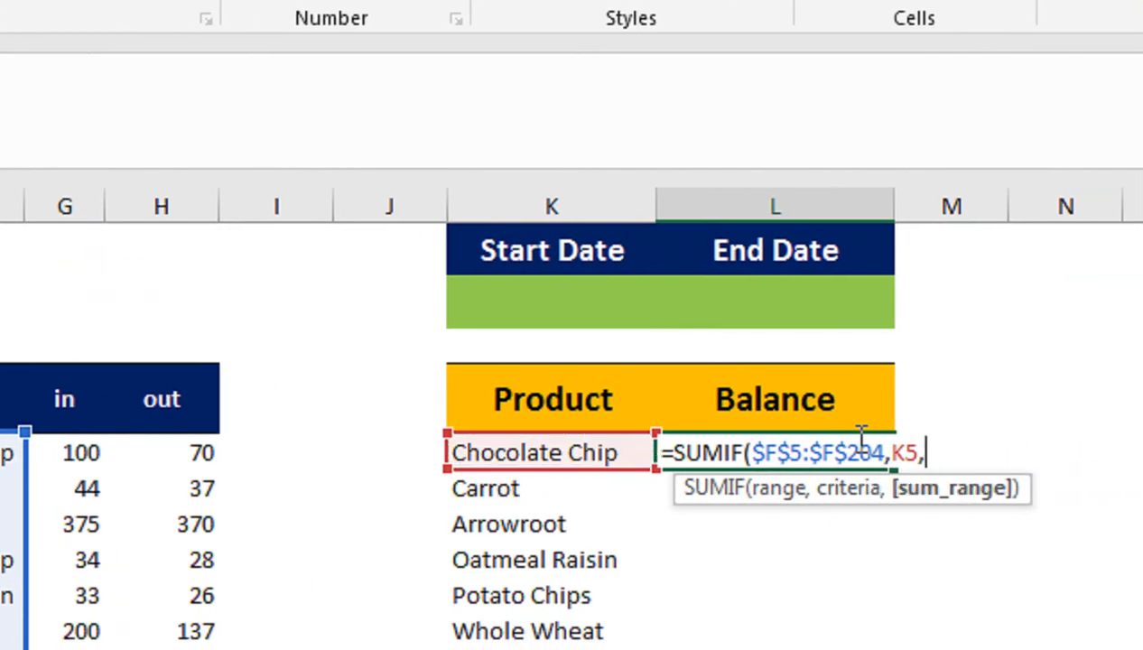
pyautogui.click(16, 457)
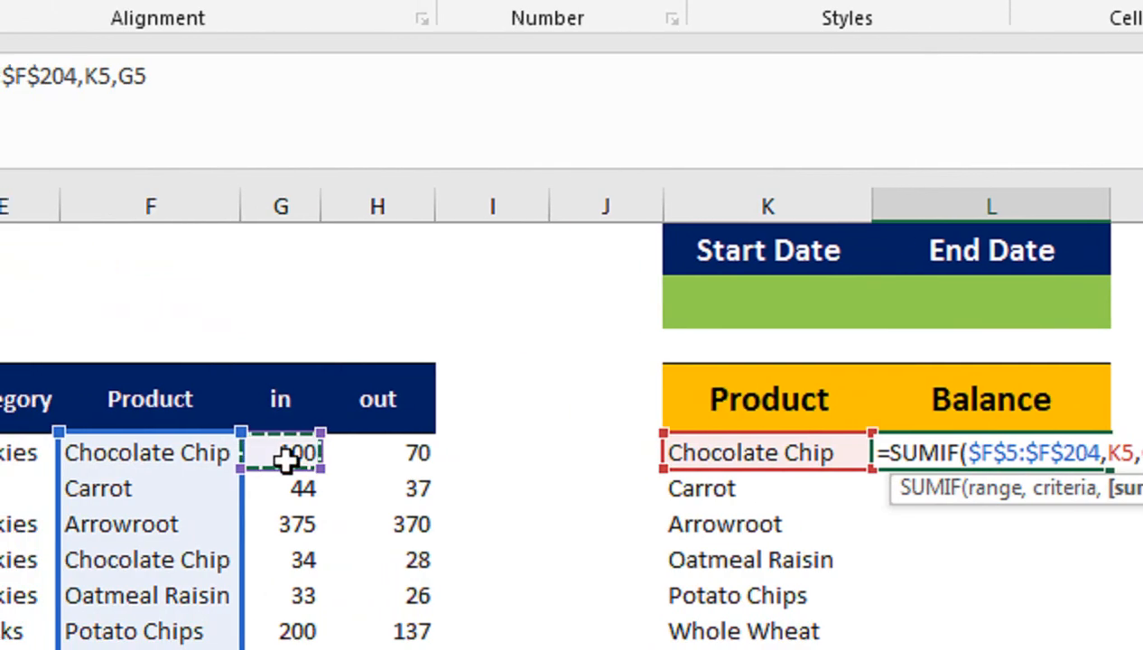
pyautogui.hotkey('ctrl', 'shift', 'Down')
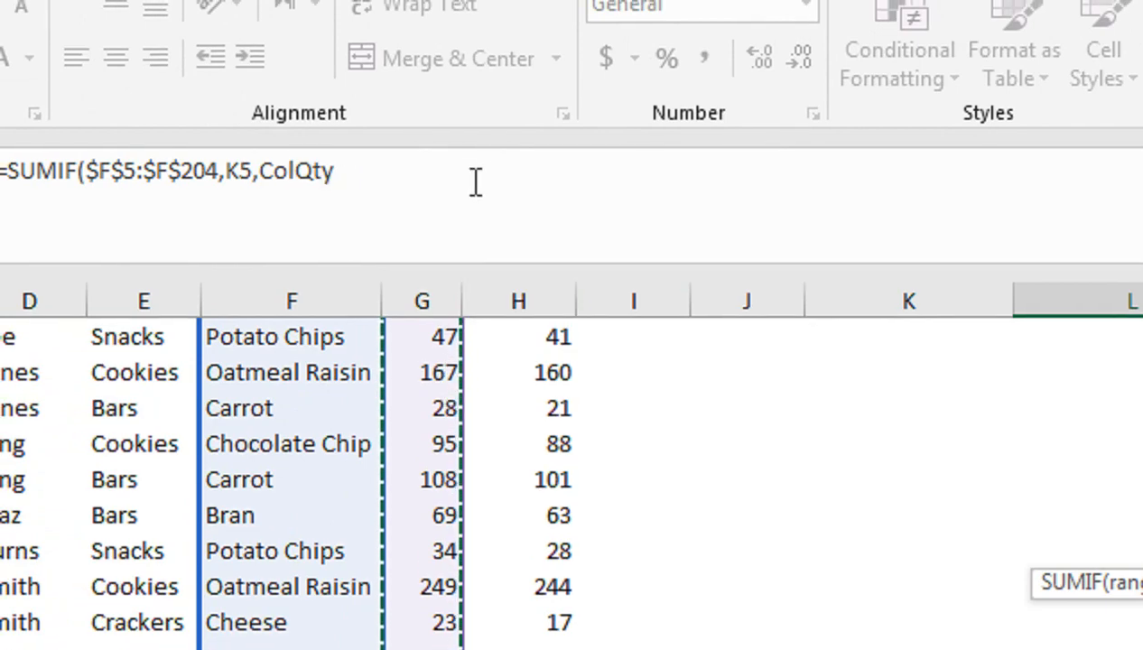
pyautogui.write(')')
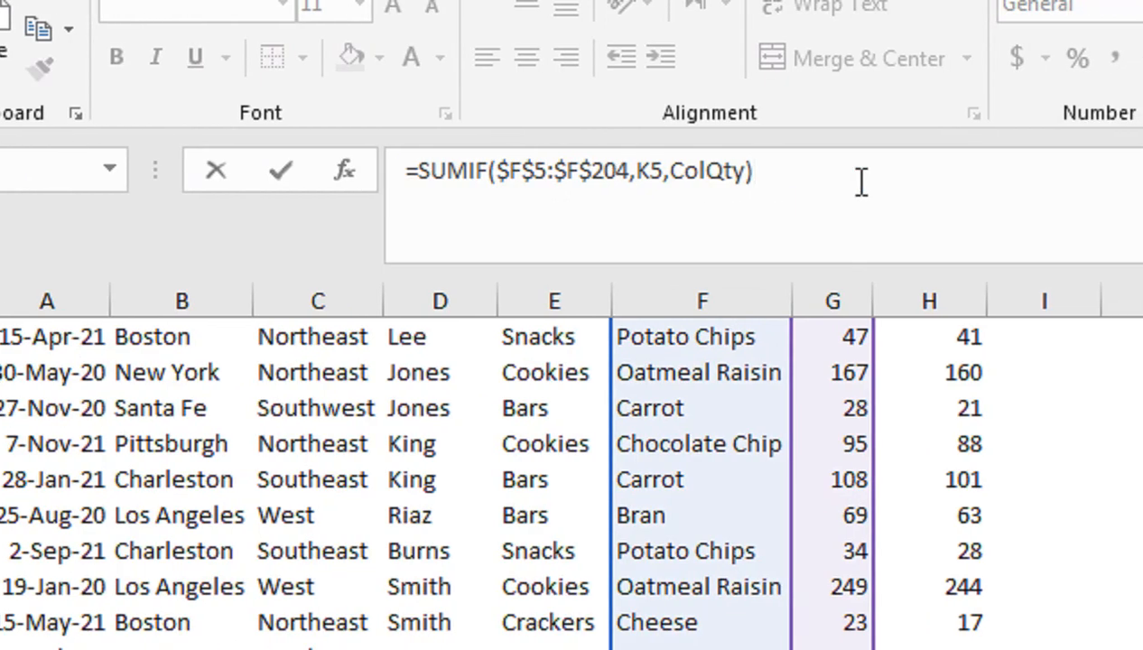
# Step: Subtract a second SUMIF in the L5 formula, using the absolute product range $F$5:$F$204 as its range
pyautogui.click(862, 181)
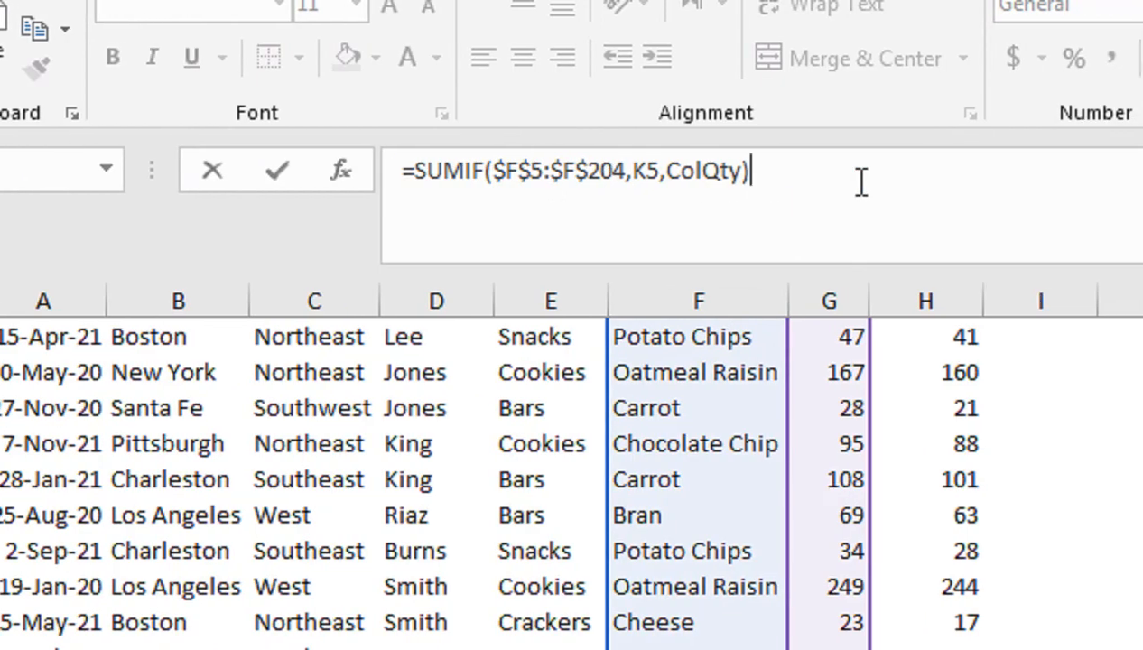
pyautogui.write('-SU')
pyautogui.write('MIF(')
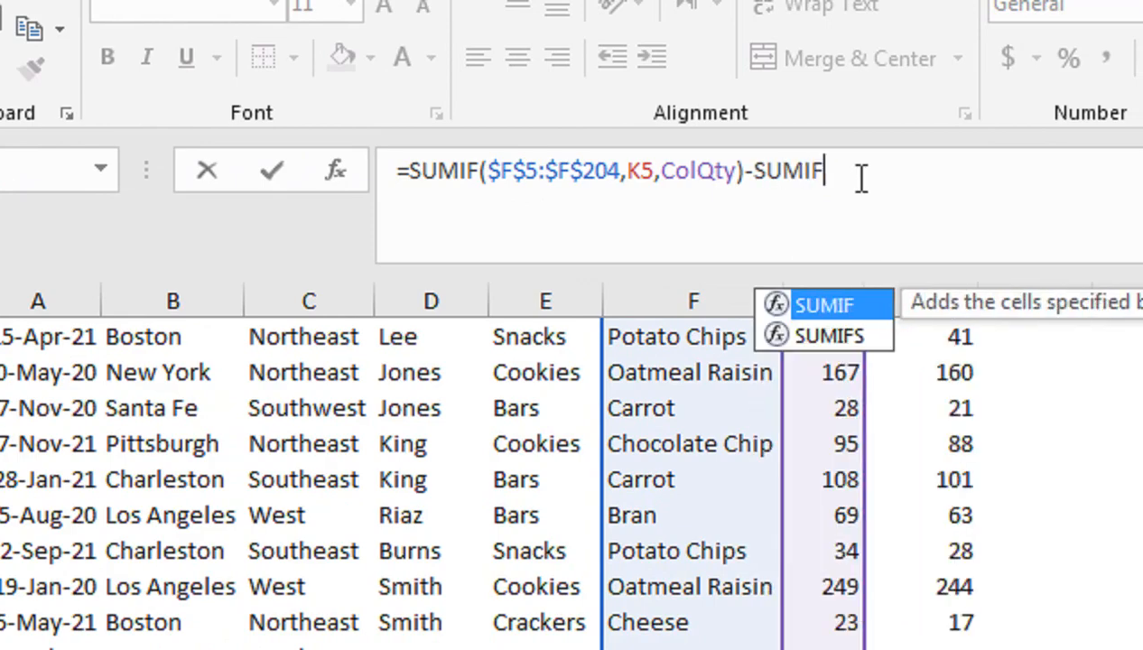
pyautogui.click(967, 372)
pyautogui.hotkey('ctrl', 'Up')
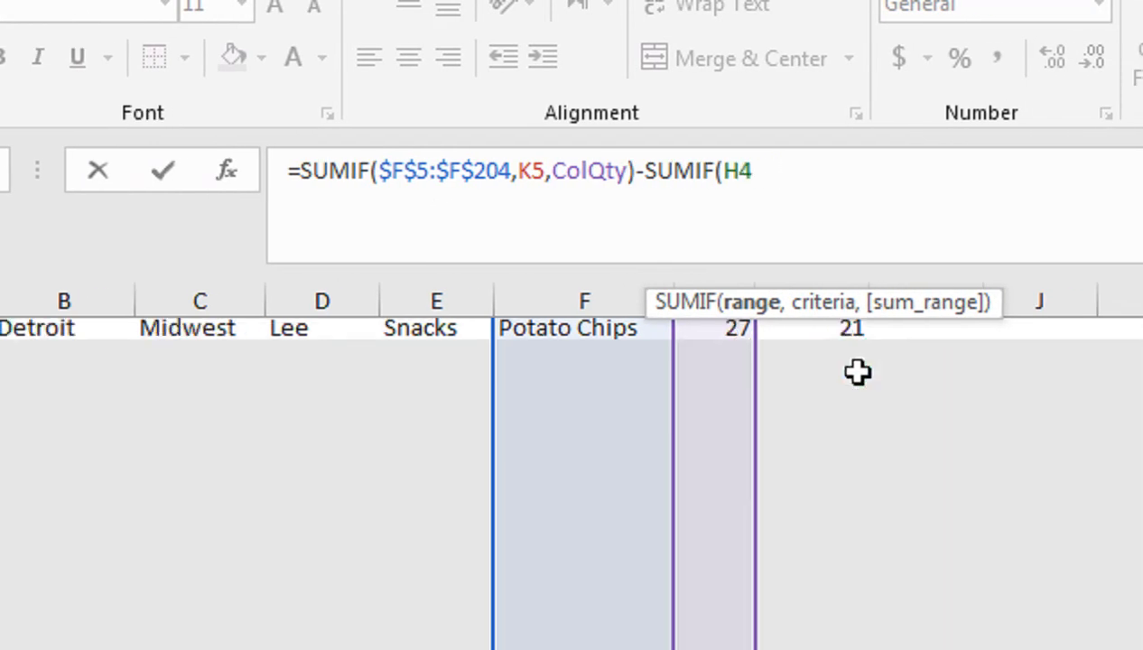
pyautogui.hotkey('ctrl', 'Up')
pyautogui.press('Down')
pyautogui.press('Down')
pyautogui.press('Down')
pyautogui.press('Down')
pyautogui.press('Left')
pyautogui.press('Left')
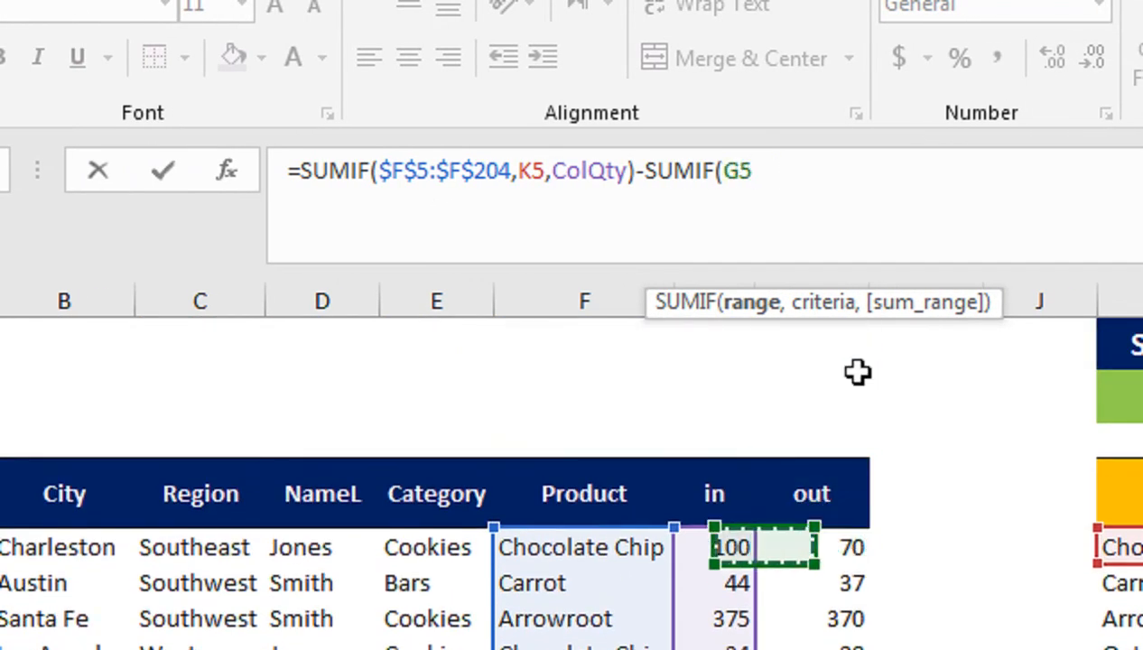
pyautogui.hotkey('ctrl', 'shift', 'Down')
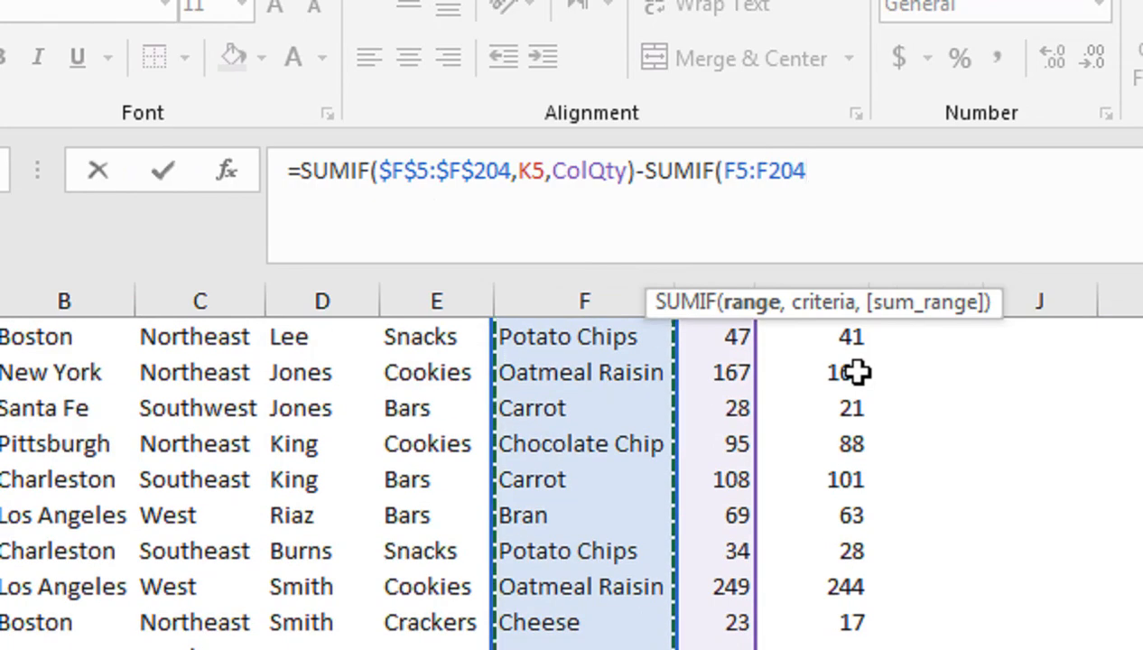
pyautogui.press('F4')
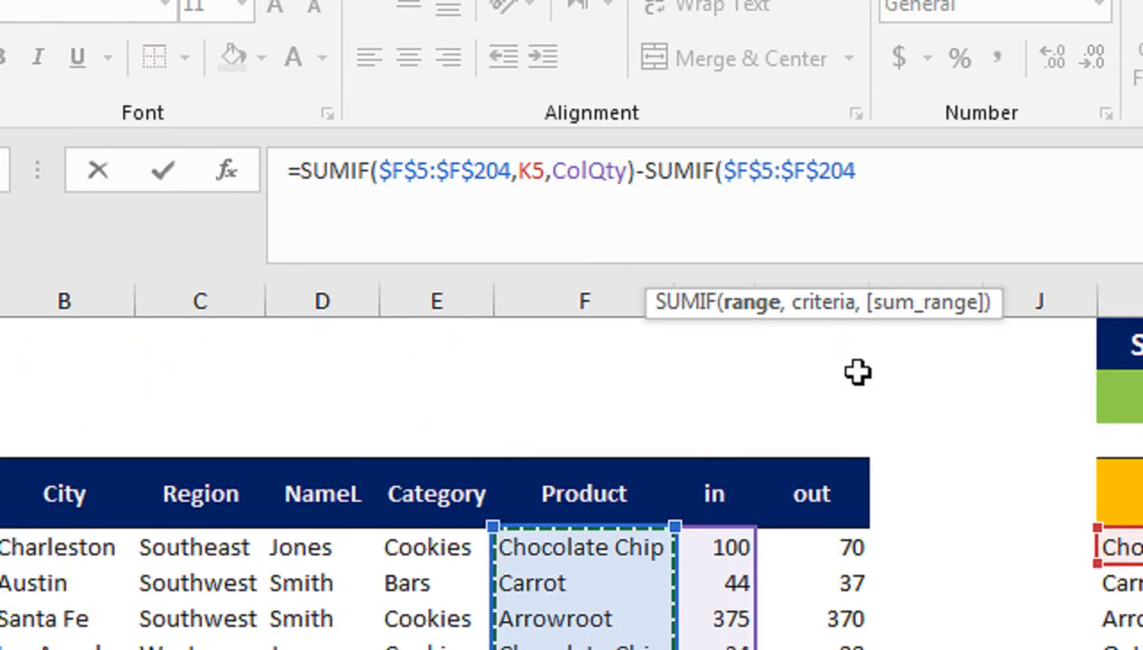
pyautogui.write(',')
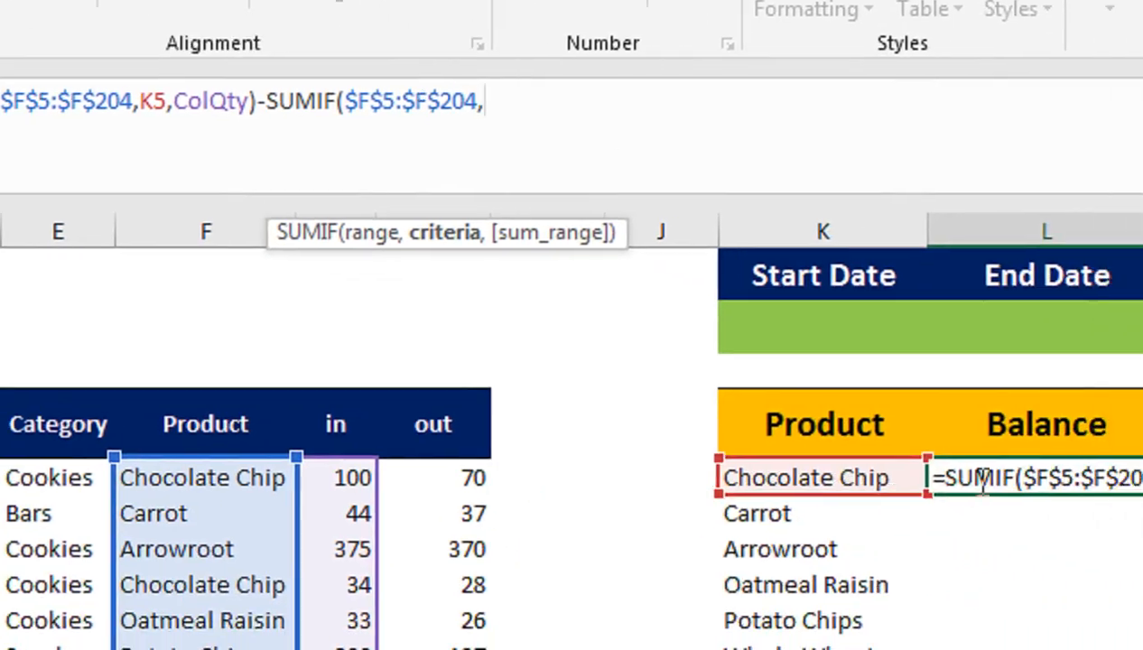
# Step: Finish the second SUMIF with criterion K5 and sum range $H$5:$H$204, and fill the formula down the Balance column for the listed products
pyautogui.click(1122, 539)
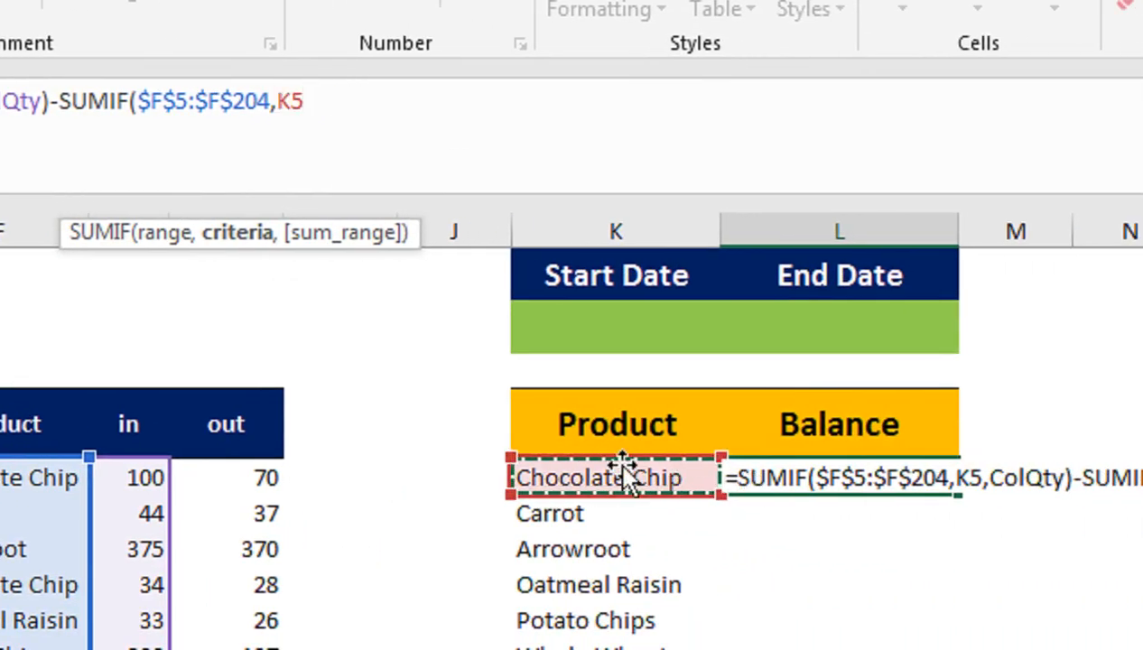
pyautogui.write(',')
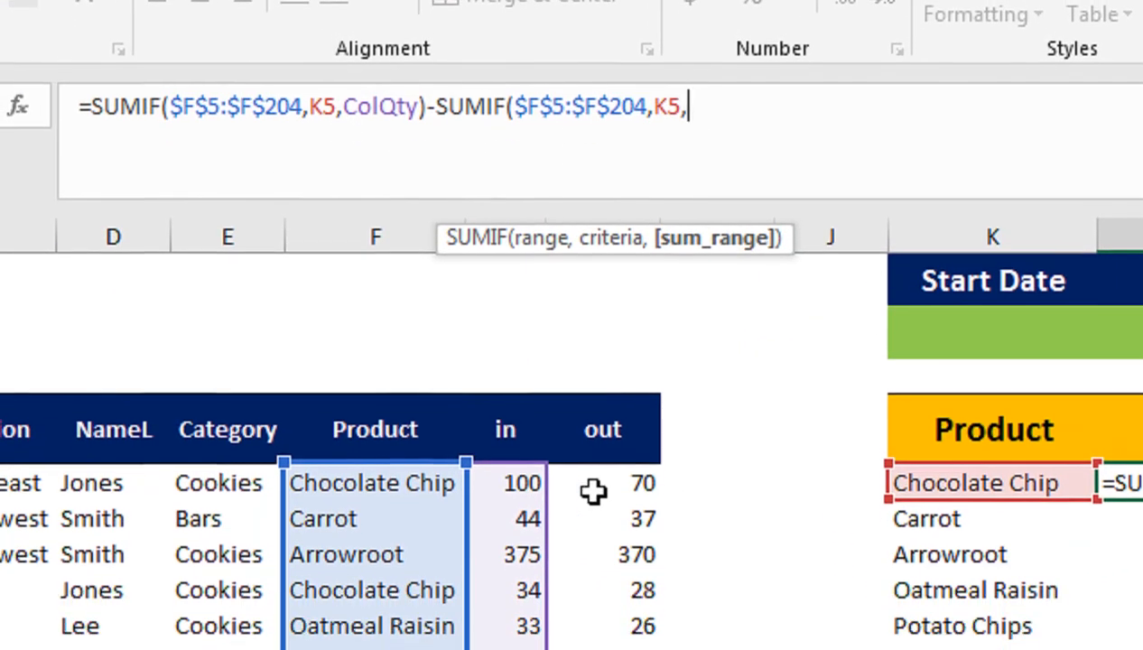
pyautogui.click(594, 490)
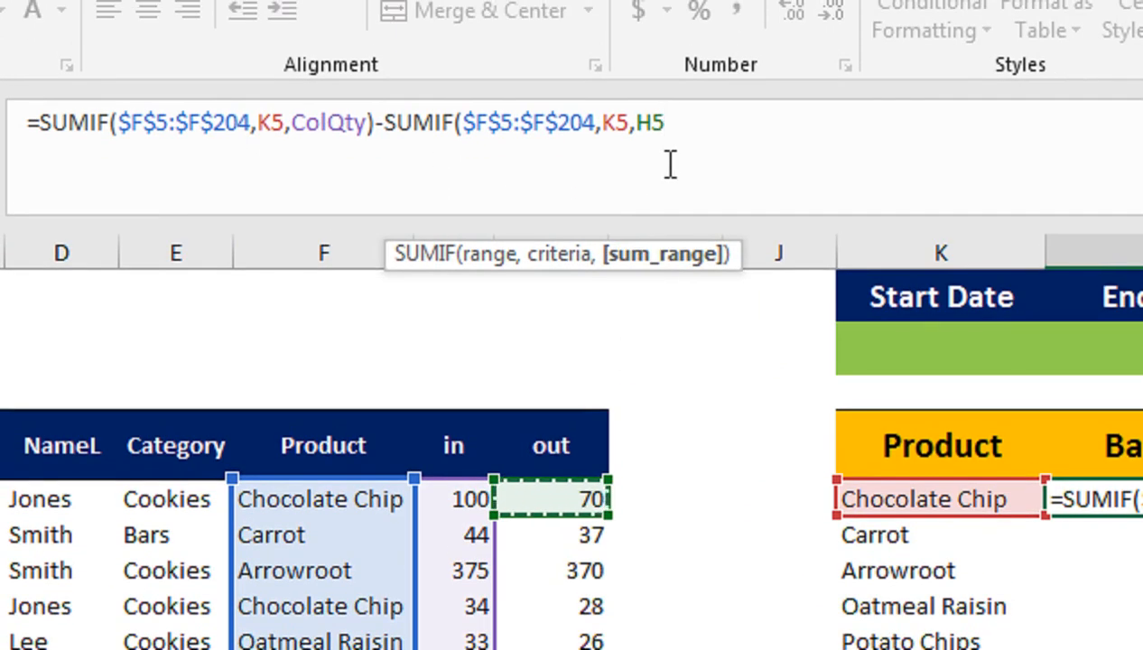
pyautogui.hotkey('ctrl', 'shift', 'Down')
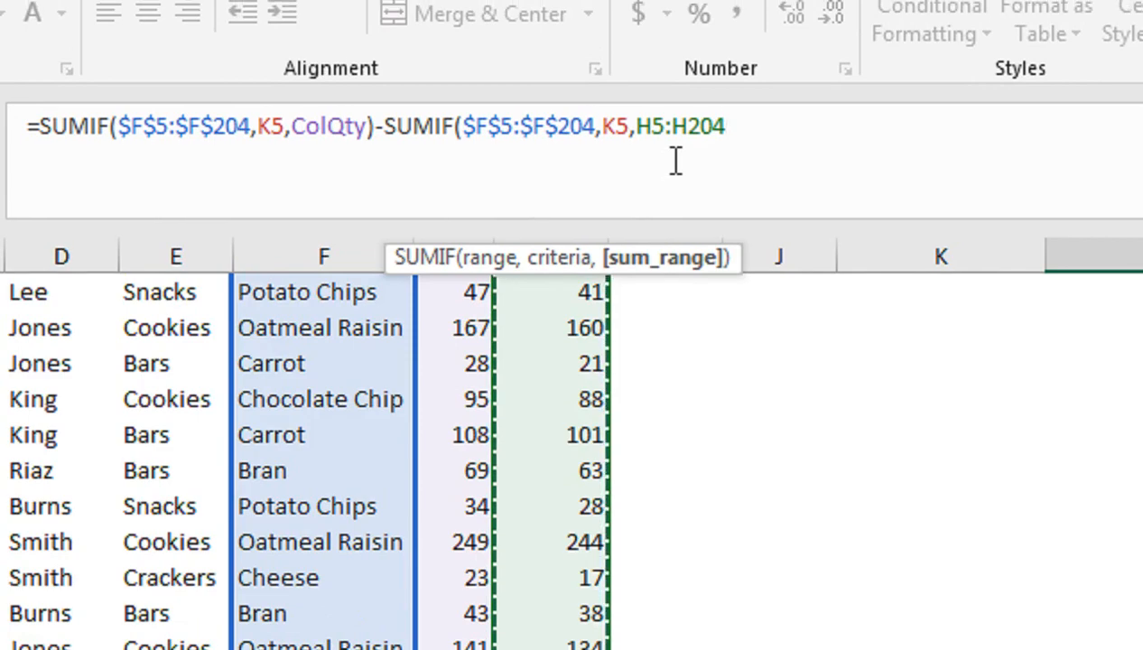
pyautogui.press('F4')
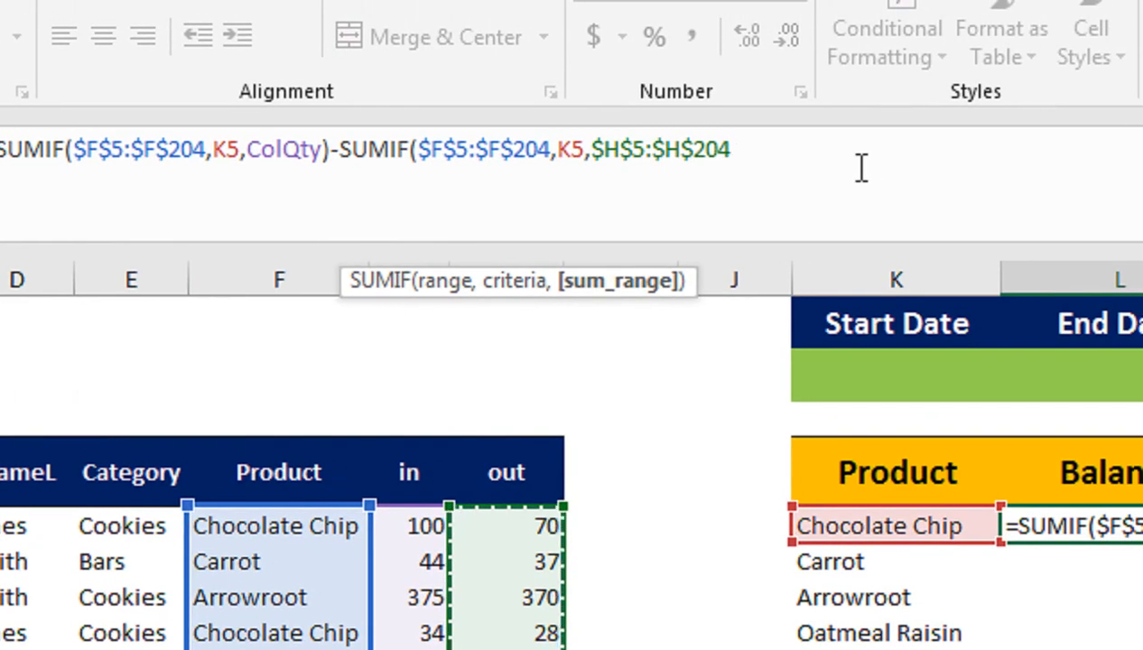
pyautogui.write(')')
pyautogui.press('Return')
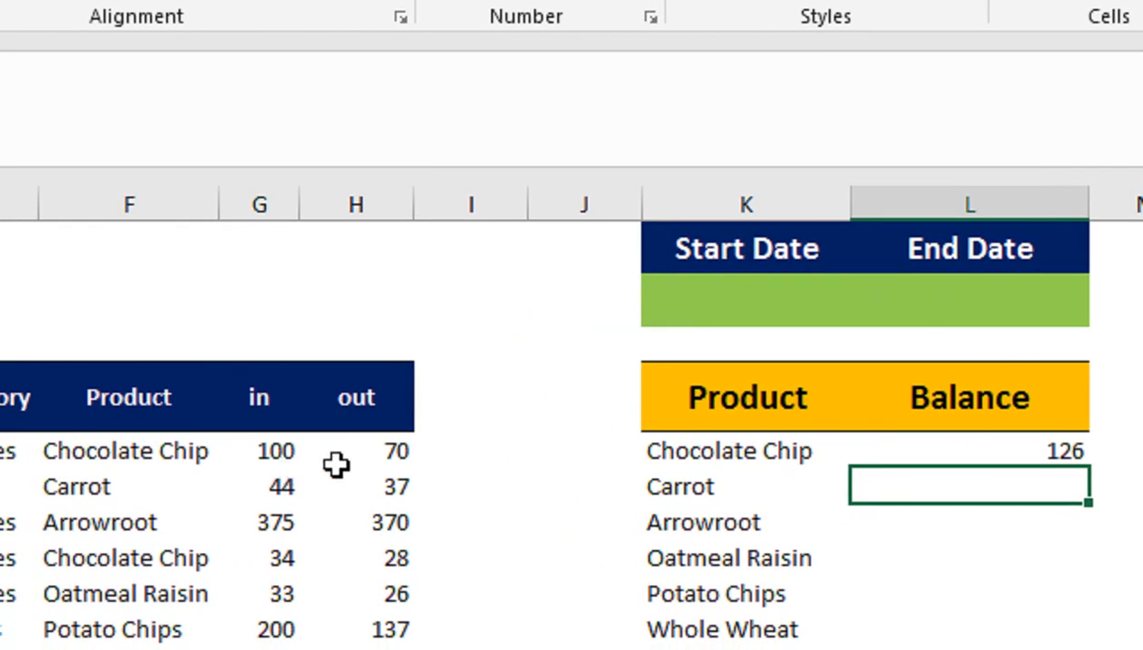
pyautogui.click(1037, 450)
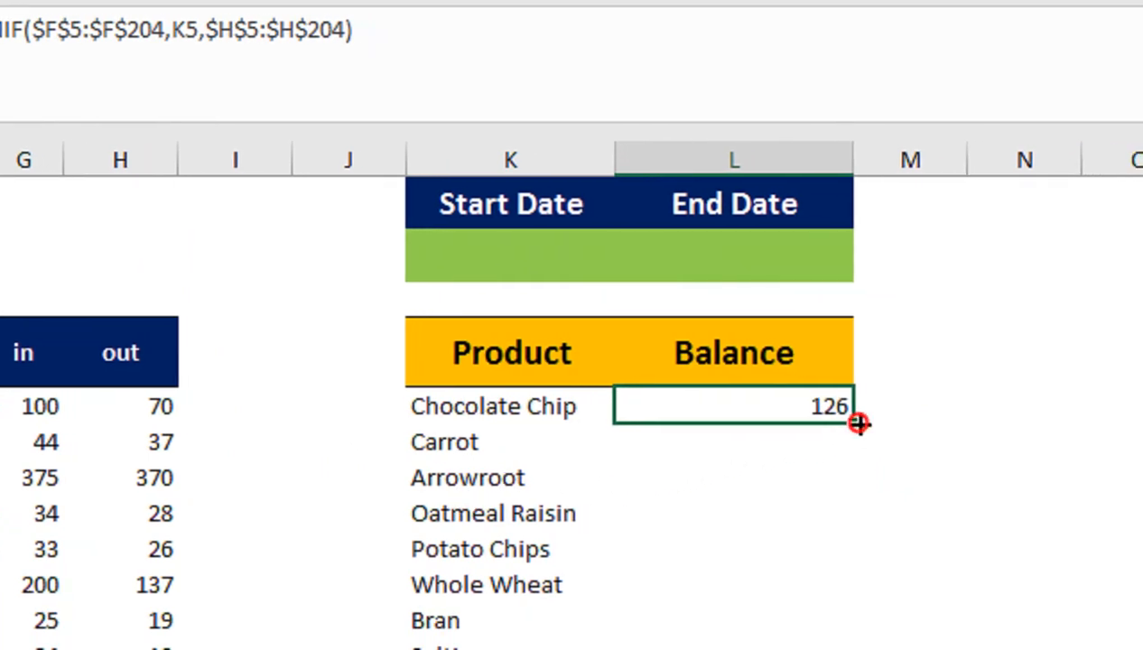
pyautogui.moveTo(859, 423); pyautogui.dragTo(818, 493)
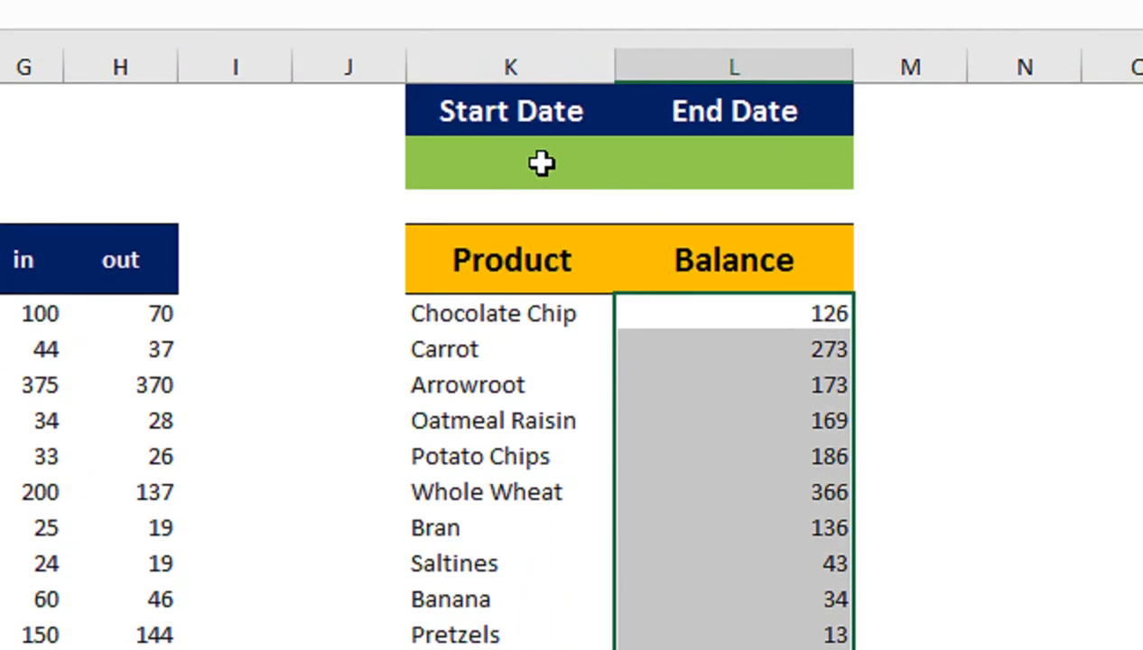
# Step: Enter 1-Jan-20 as the Start Date and 31-Dec-20 as the End Date
pyautogui.click(541, 163)
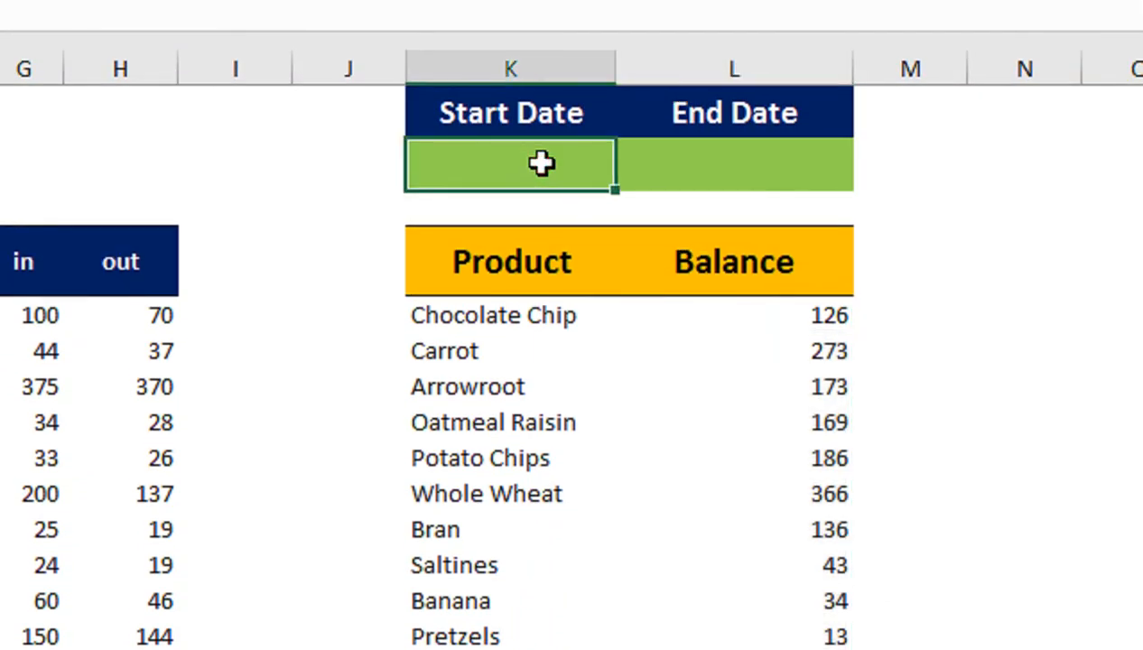
pyautogui.write('1-JAN-20')
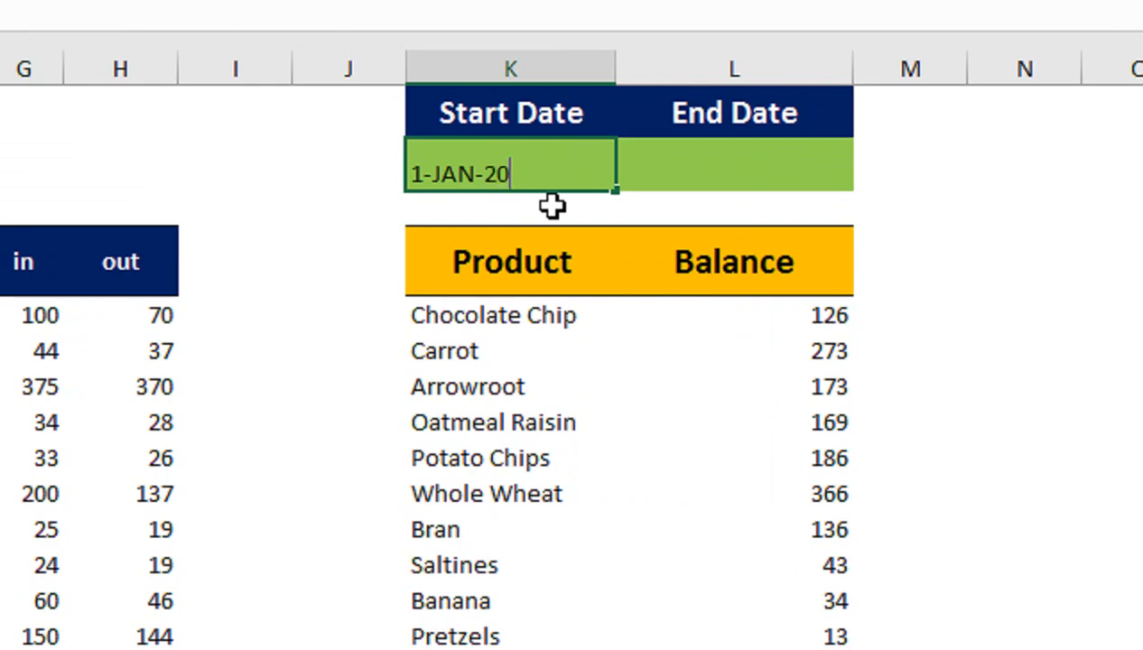
pyautogui.press('Tab')
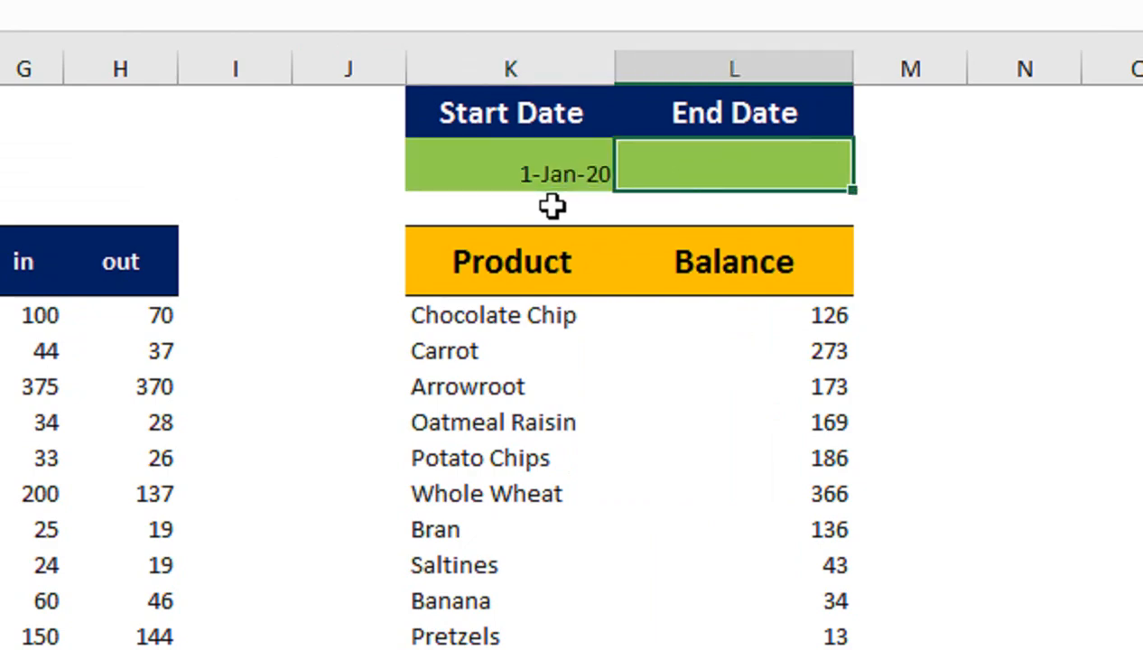
pyautogui.write('1-DEC-2021')
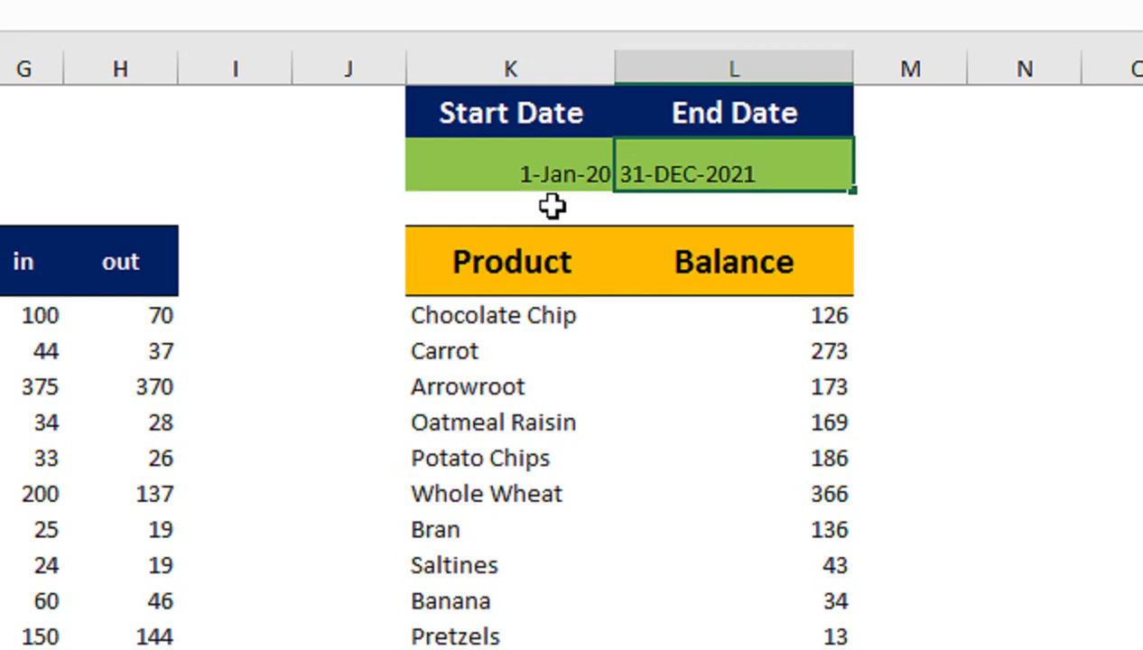
pyautogui.write('0')
pyautogui.click(552, 207)
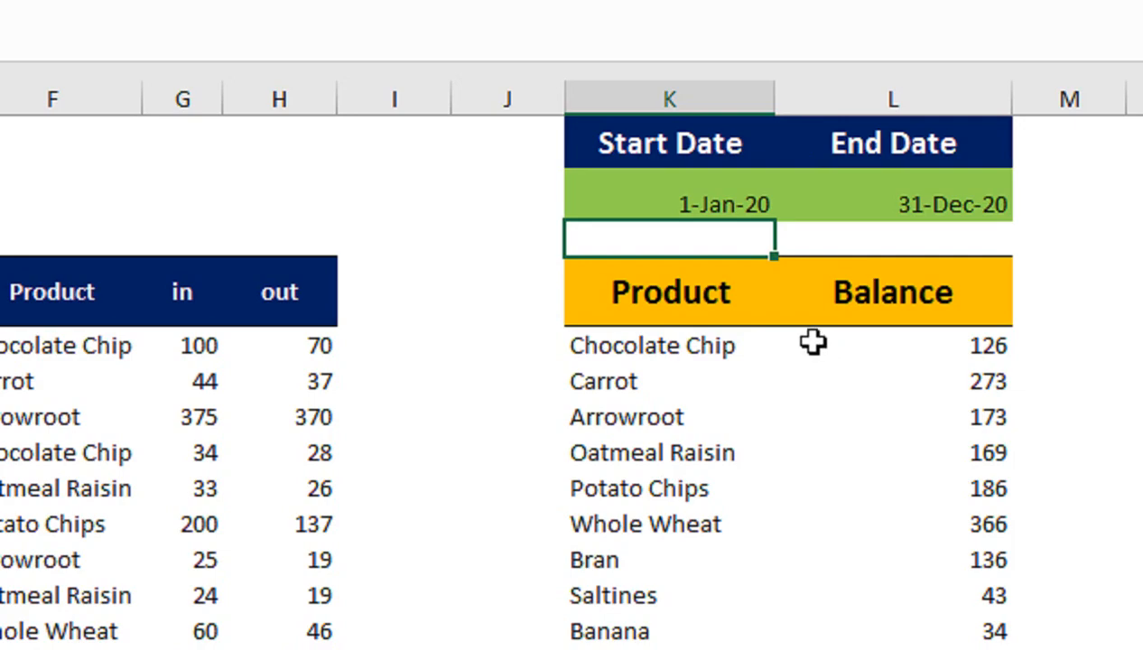
# Step: Wrap the L5 balance formula in an IF that tests $K$2="", keeping the existing SUMIF calculation as its value if true
pyautogui.click(816, 340)
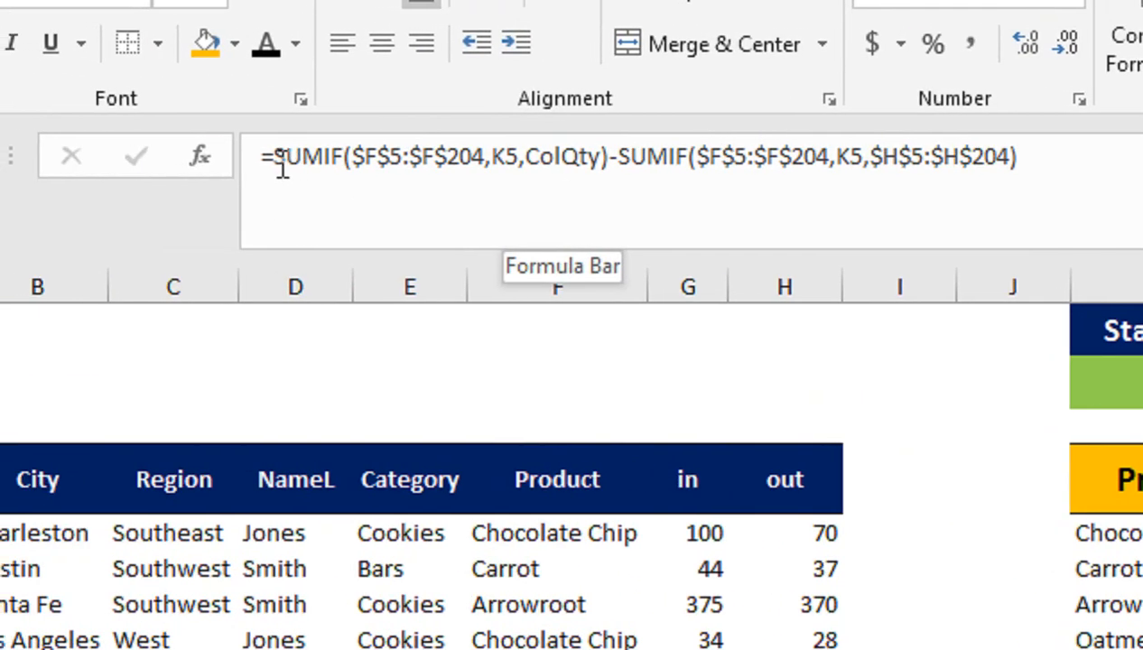
pyautogui.click(289, 169)
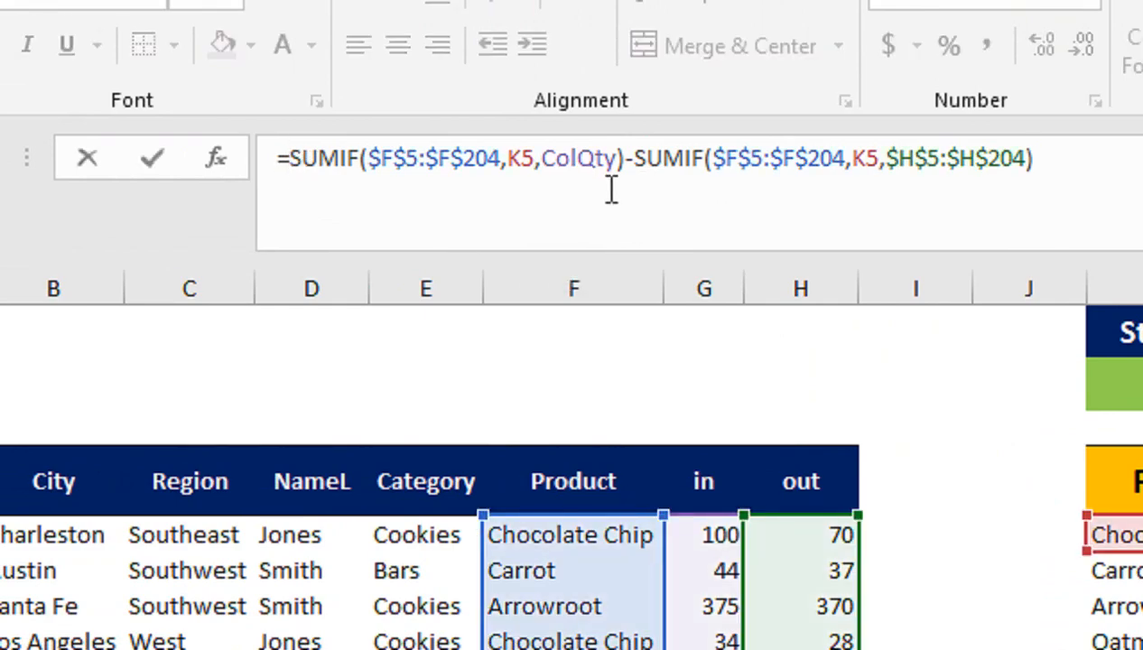
pyautogui.write('IF(')
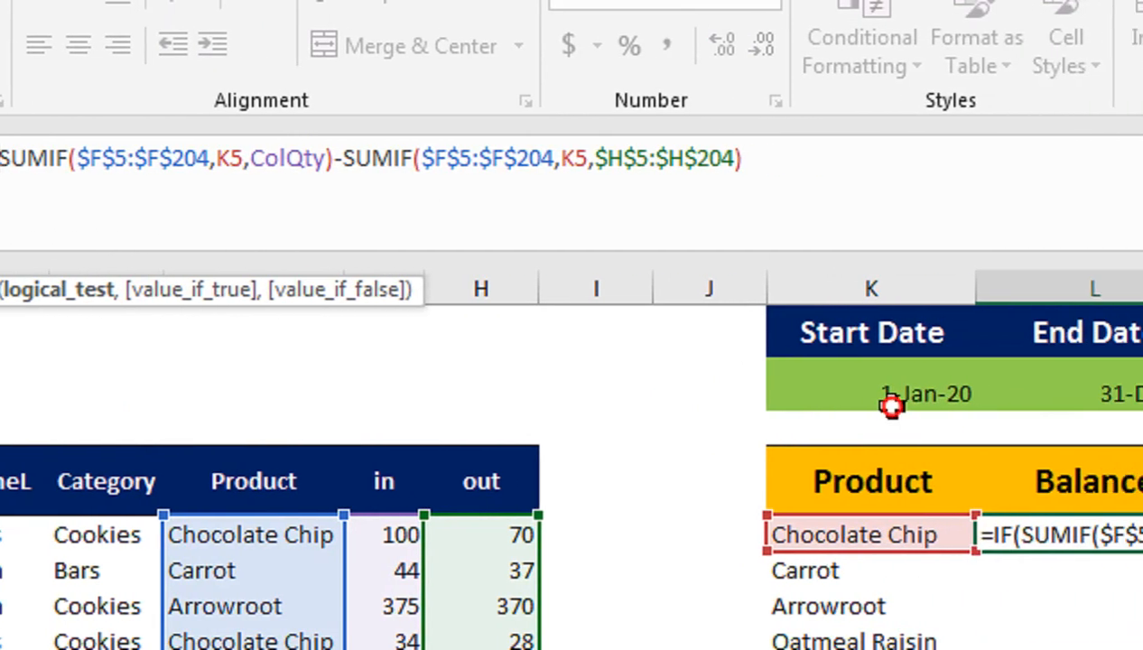
pyautogui.click(890, 404)
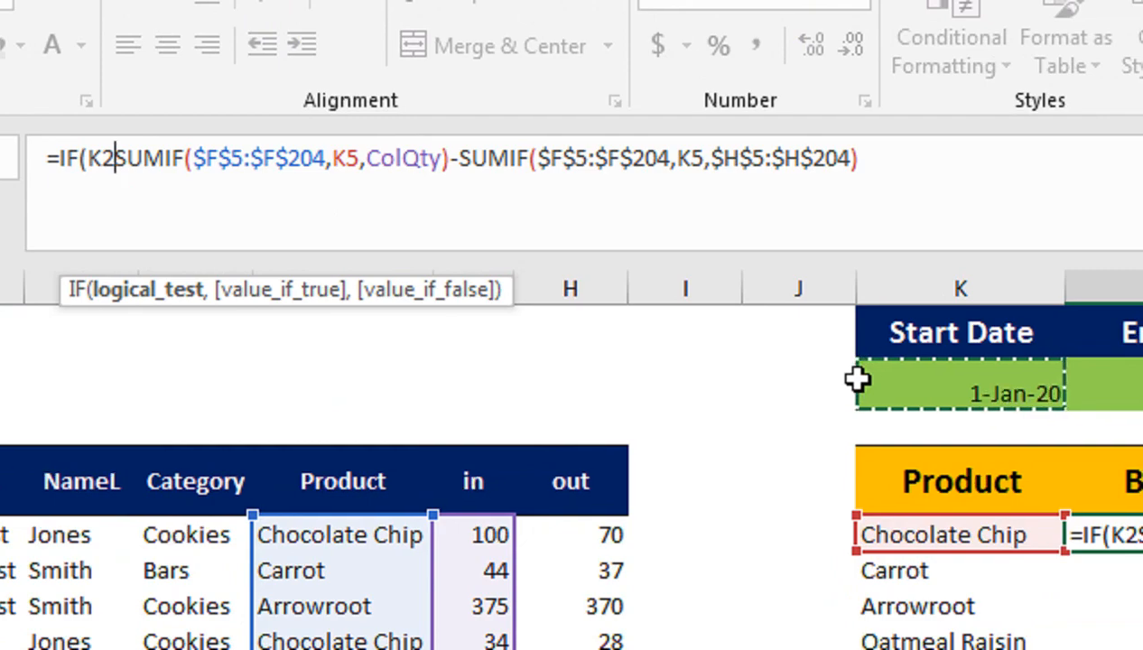
pyautogui.press('F4')
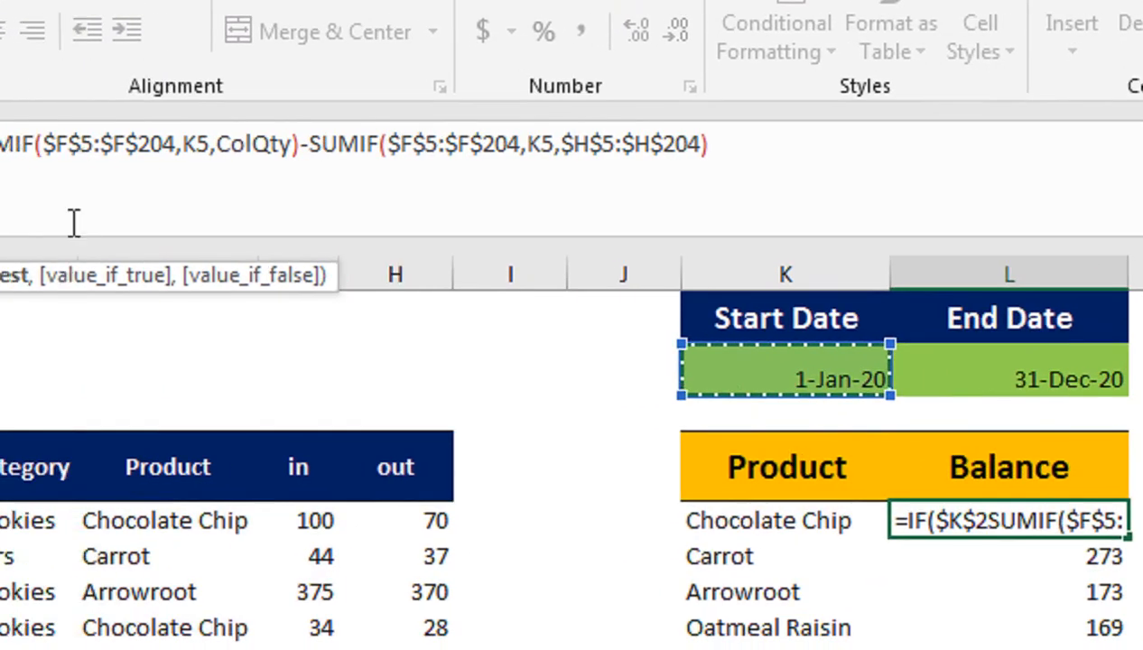
pyautogui.write('="')
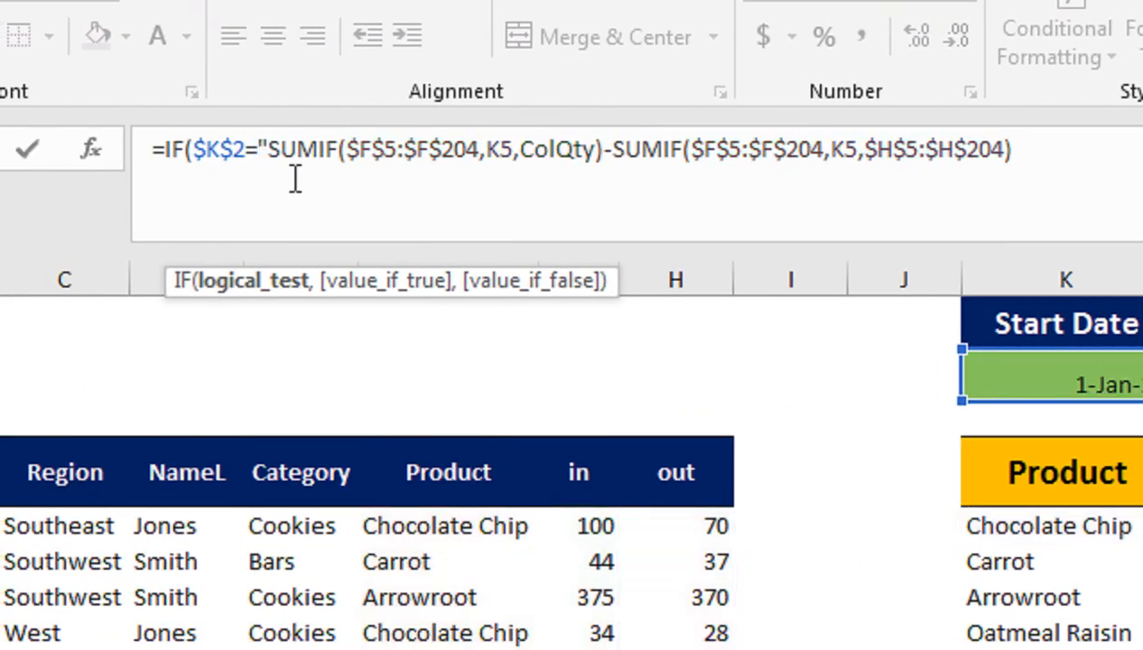
pyautogui.write('",')
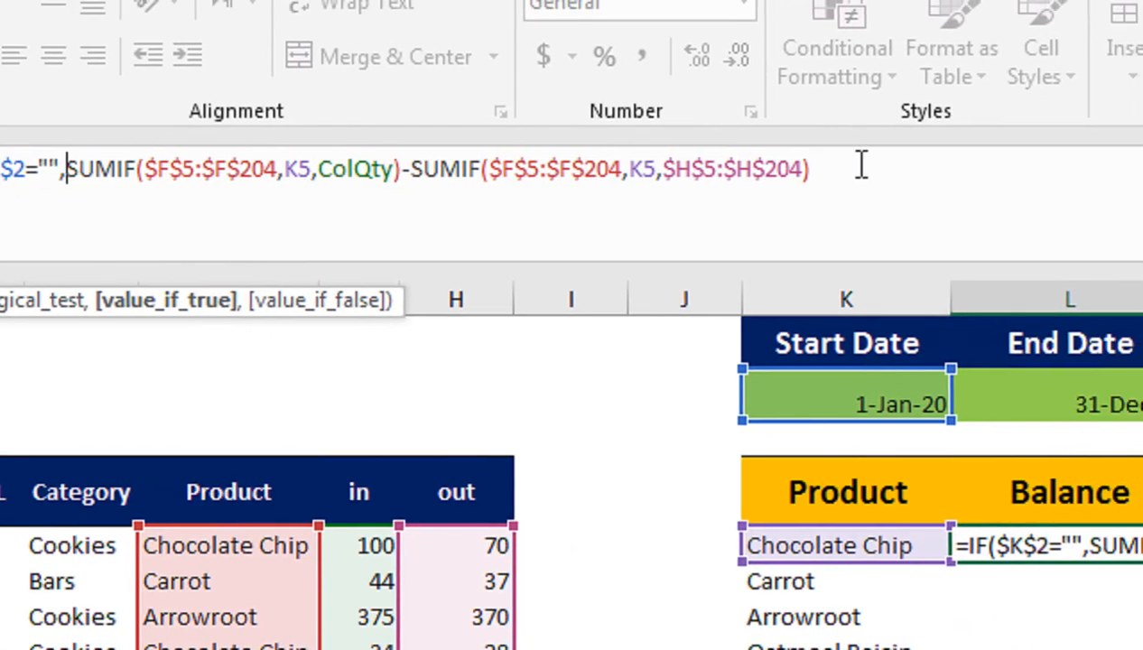
# Step: Add a SUMIFS function as the IF's value if false, with no extra equals sign before it
pyautogui.click(858, 167)
pyautogui.write(',')
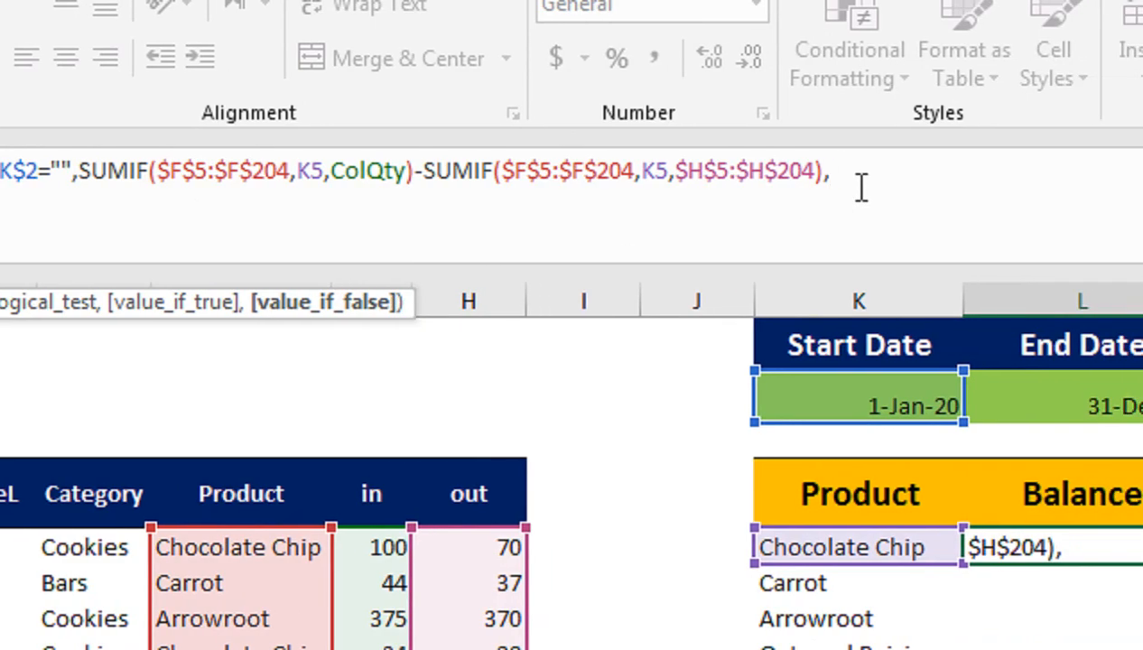
pyautogui.write('SUMIF')
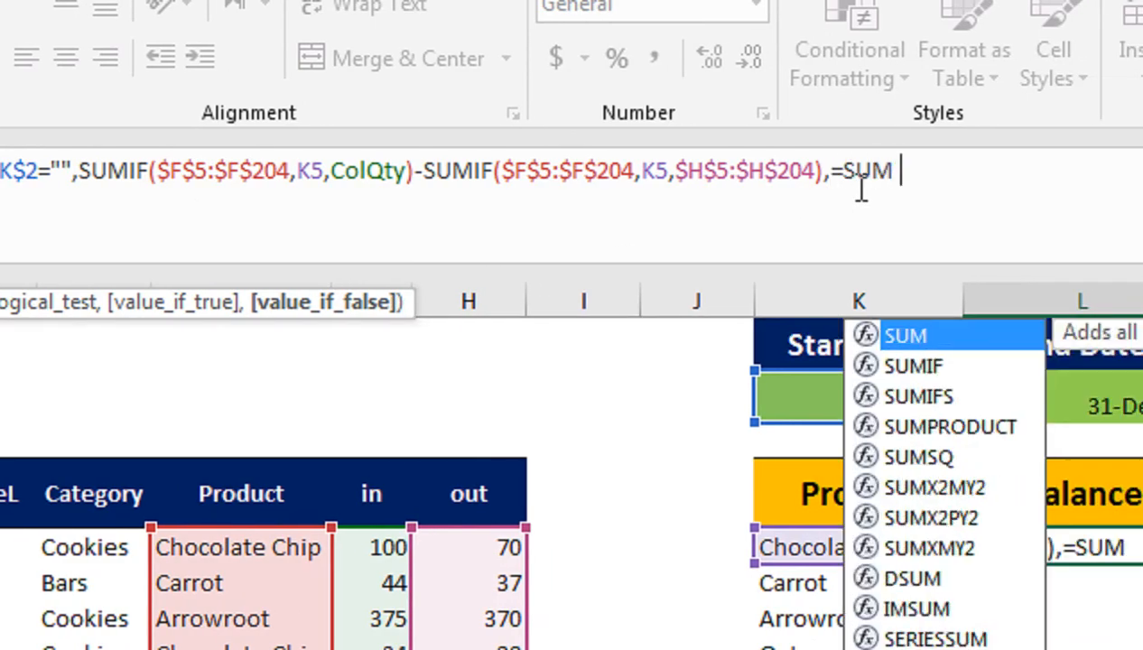
pyautogui.press('Down')
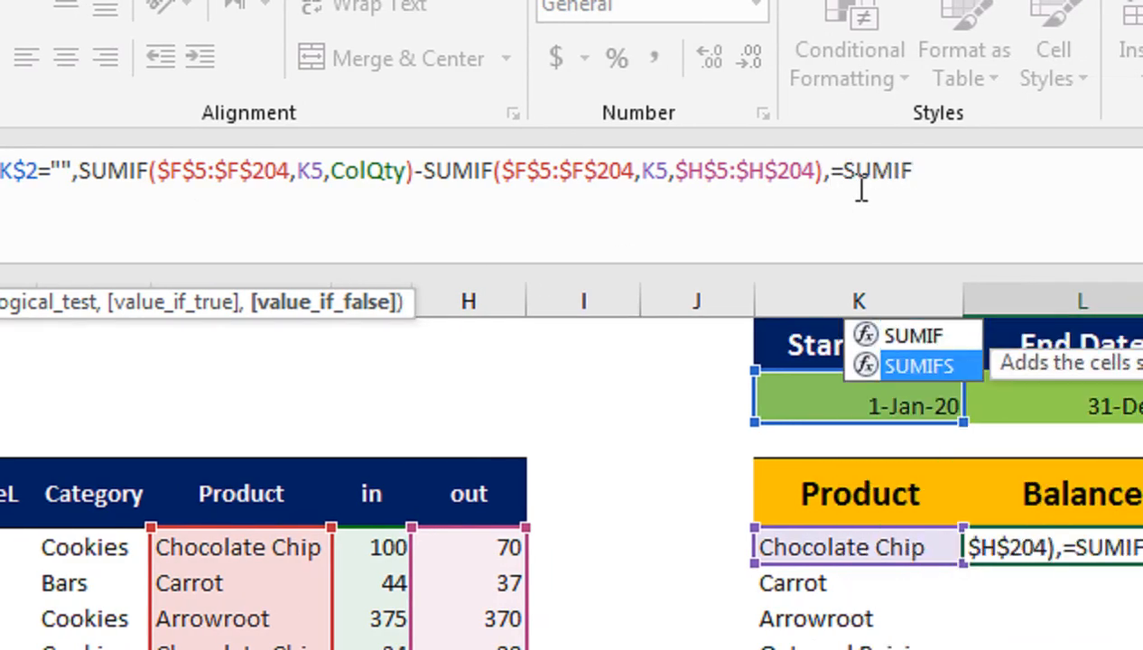
pyautogui.press('Up')
pyautogui.press('Down')
pyautogui.press('Up')
pyautogui.press('Down')
pyautogui.press('Tab')
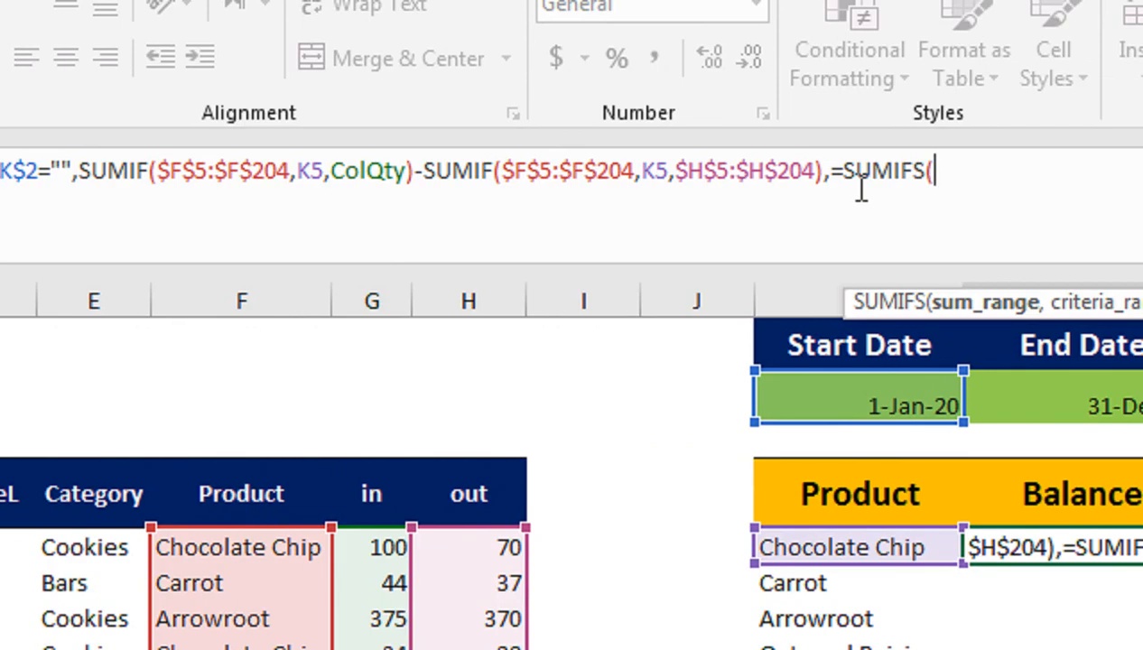
pyautogui.click(847, 173)
pyautogui.press('BackSpace')
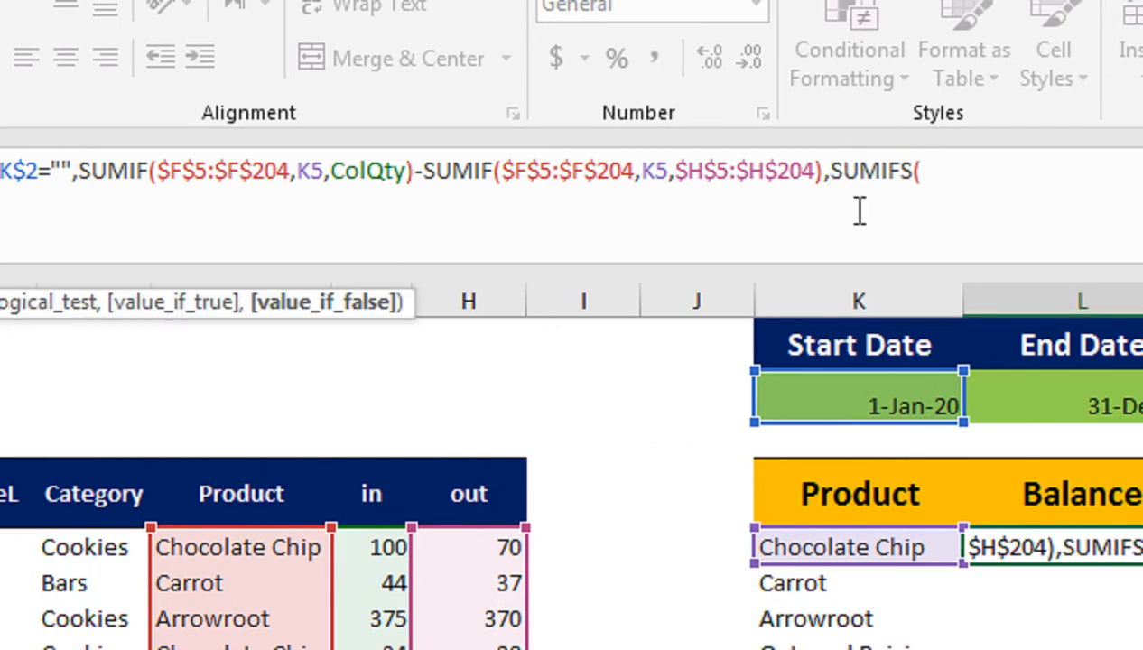
# Step: Set the SUMIFS sum range to the "in" quantities, ColQty
pyautogui.click(924, 171)
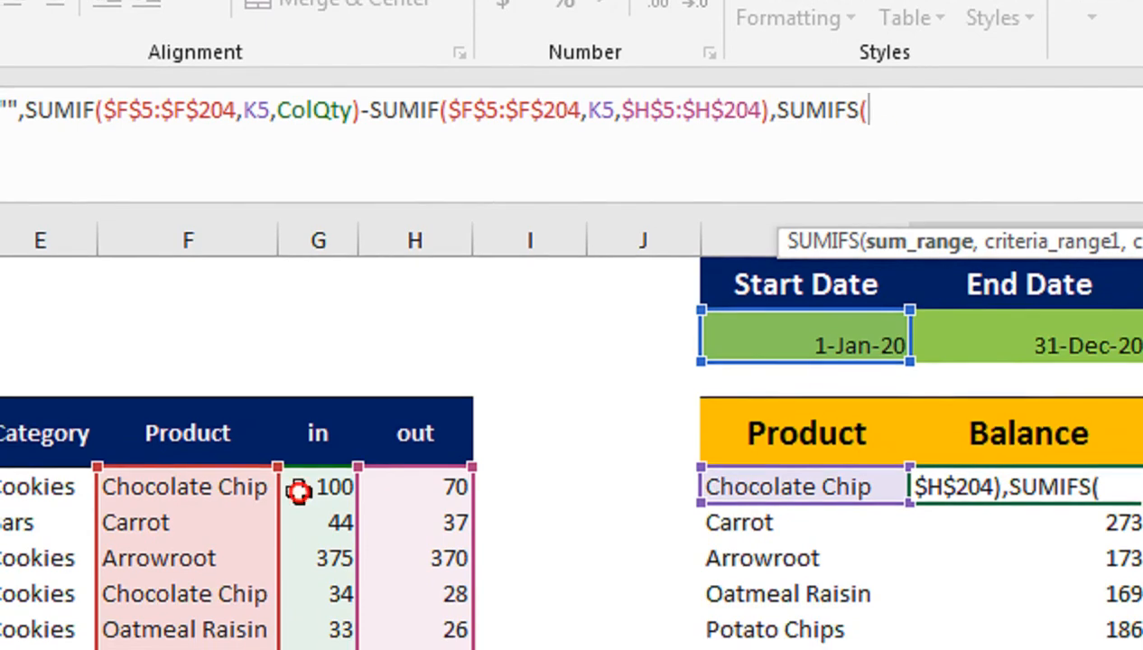
pyautogui.click(271, 556)
pyautogui.hotkey('ctrl', 'shift', 'Down')
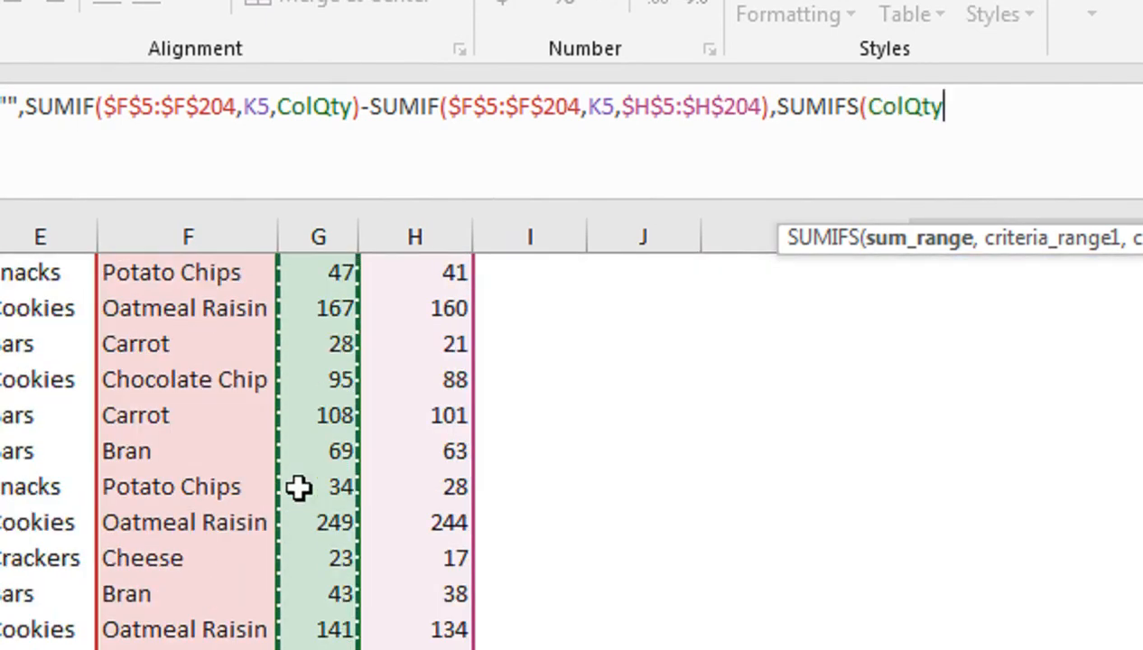
# Step: Give the SUMIFS its first condition: the absolute product range $F$5:$F$204 with criterion K5
pyautogui.write(',')
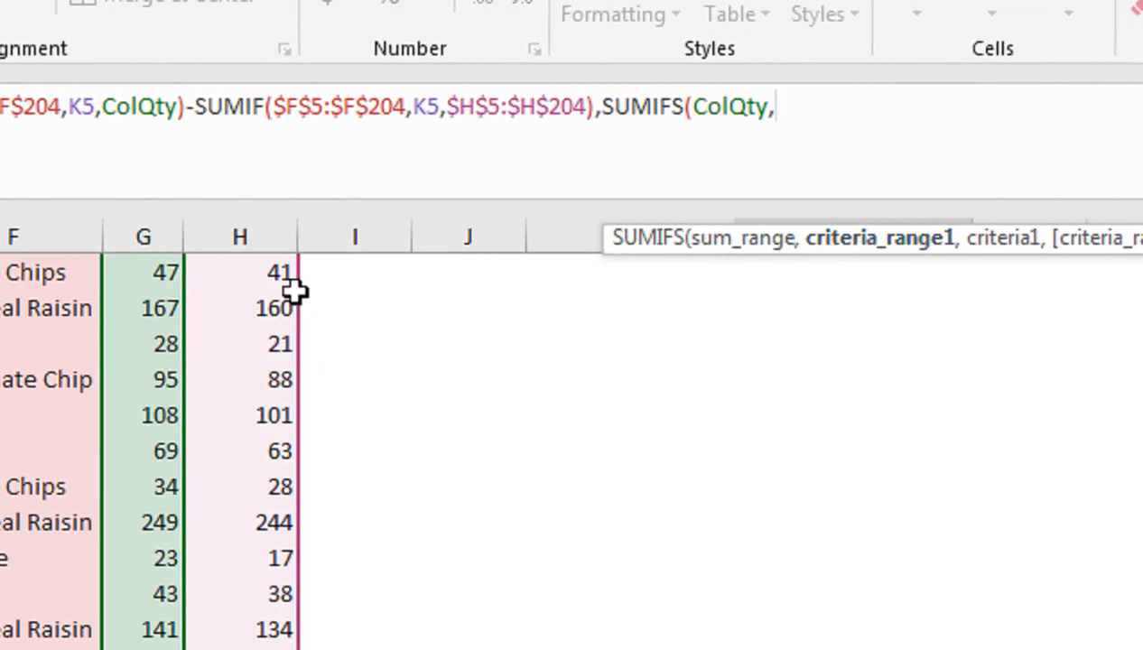
pyautogui.click(244, 358)
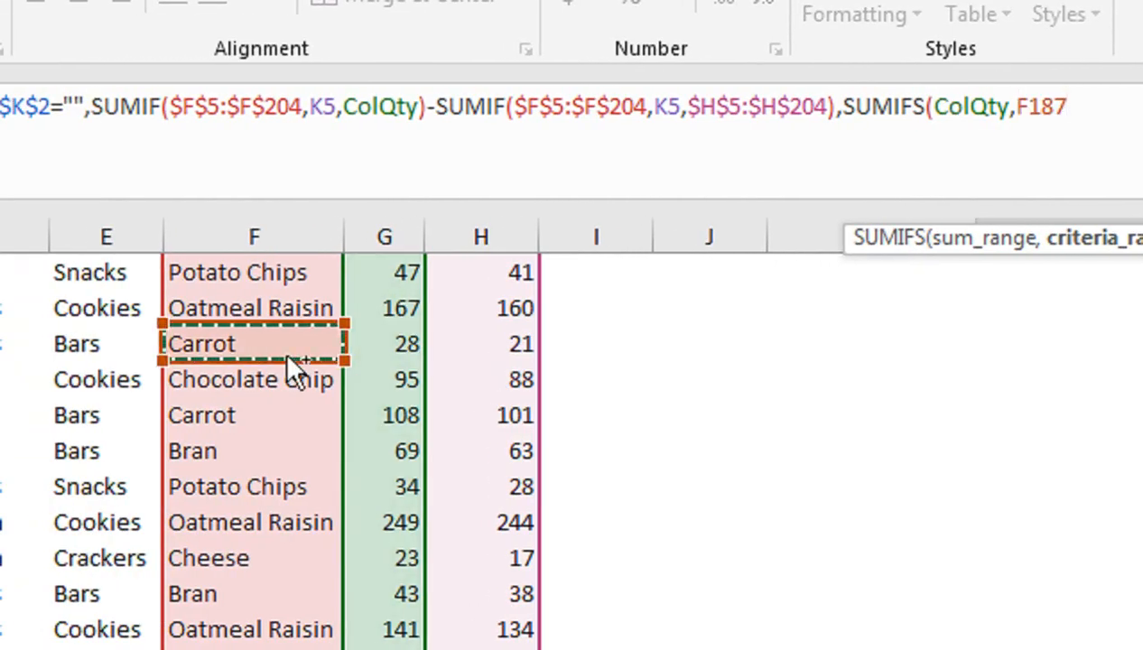
pyautogui.hotkey('ctrl', 'Up')
pyautogui.click(284, 352)
pyautogui.hotkey('ctrl', 'shift', 'Down')
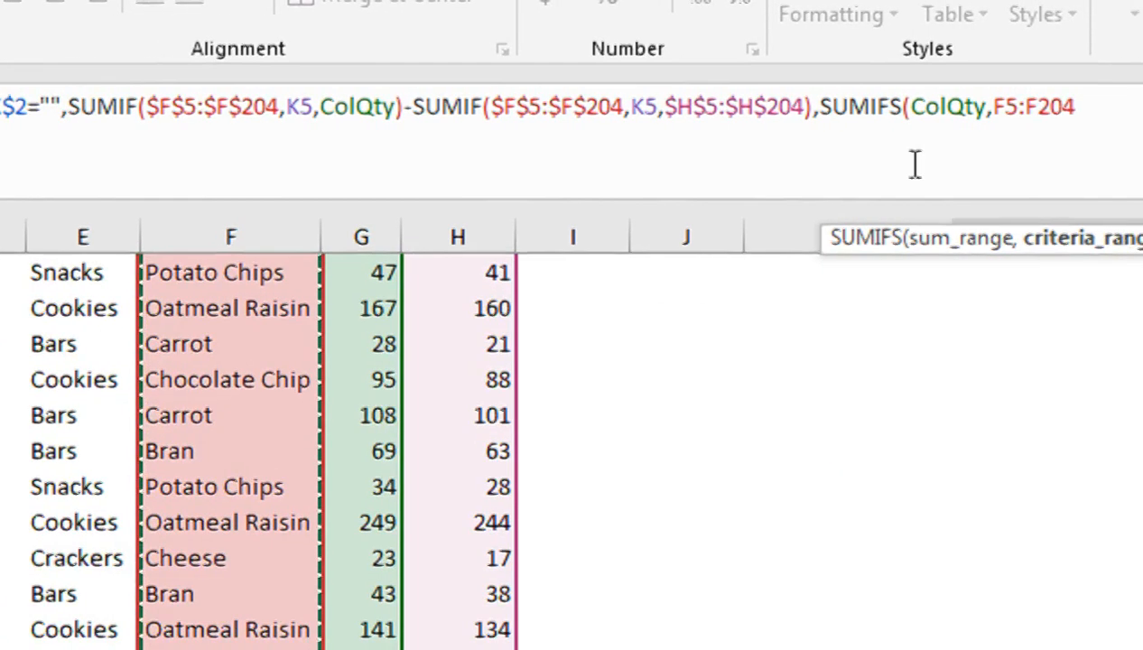
pyautogui.press('F4')
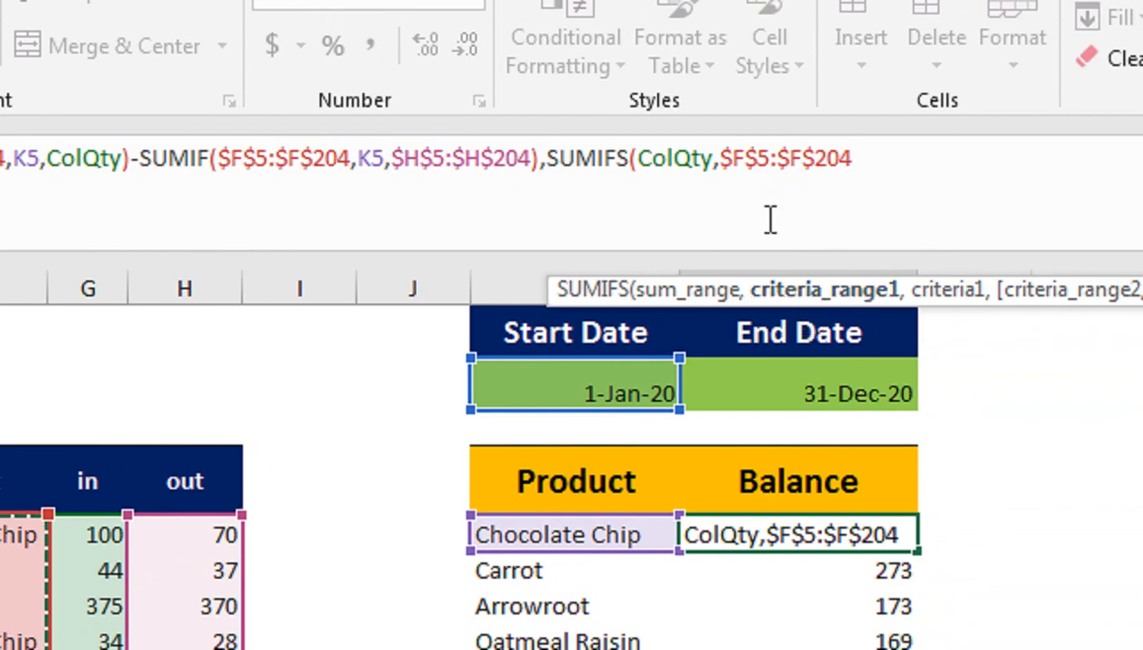
pyautogui.write(',')
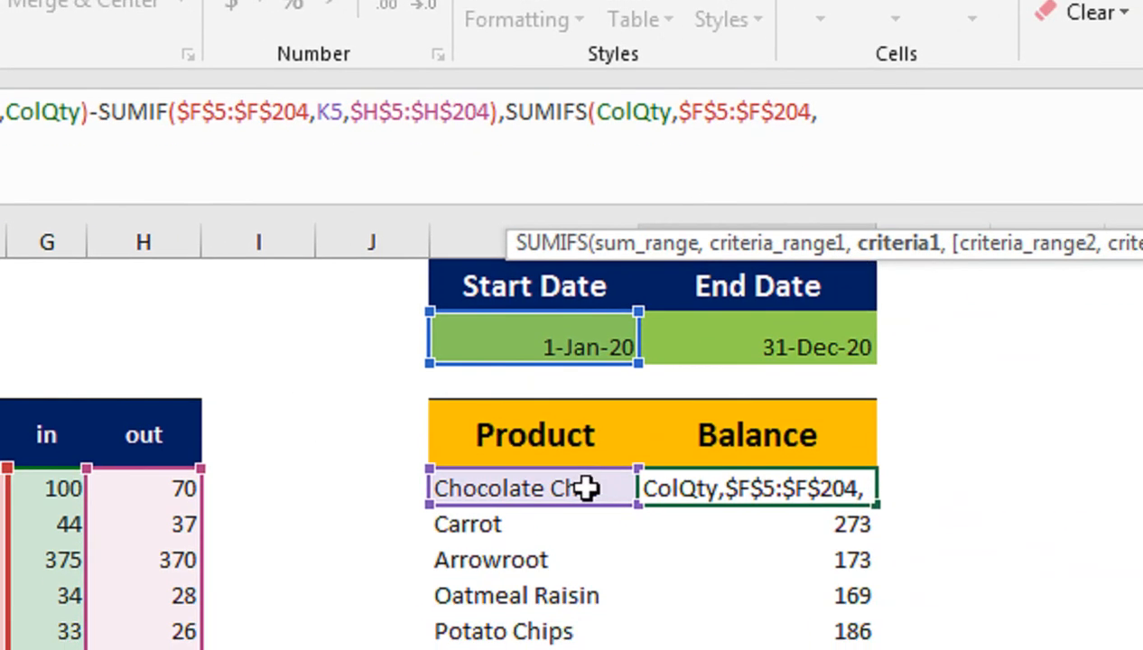
pyautogui.click(589, 526)
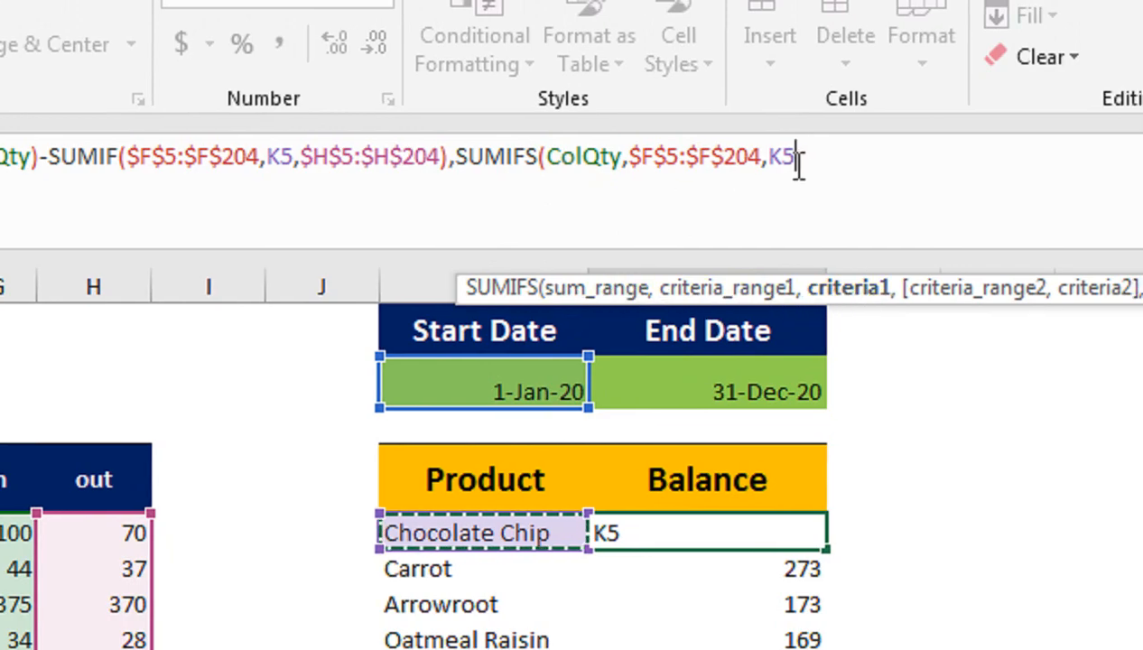
# Step: Add a start date condition to the SUMIFS, using the date range $A$5:$A$204 with criterion ">="&$K$2
pyautogui.write(',SUMIF($F$5:$F$204,K5,Col')
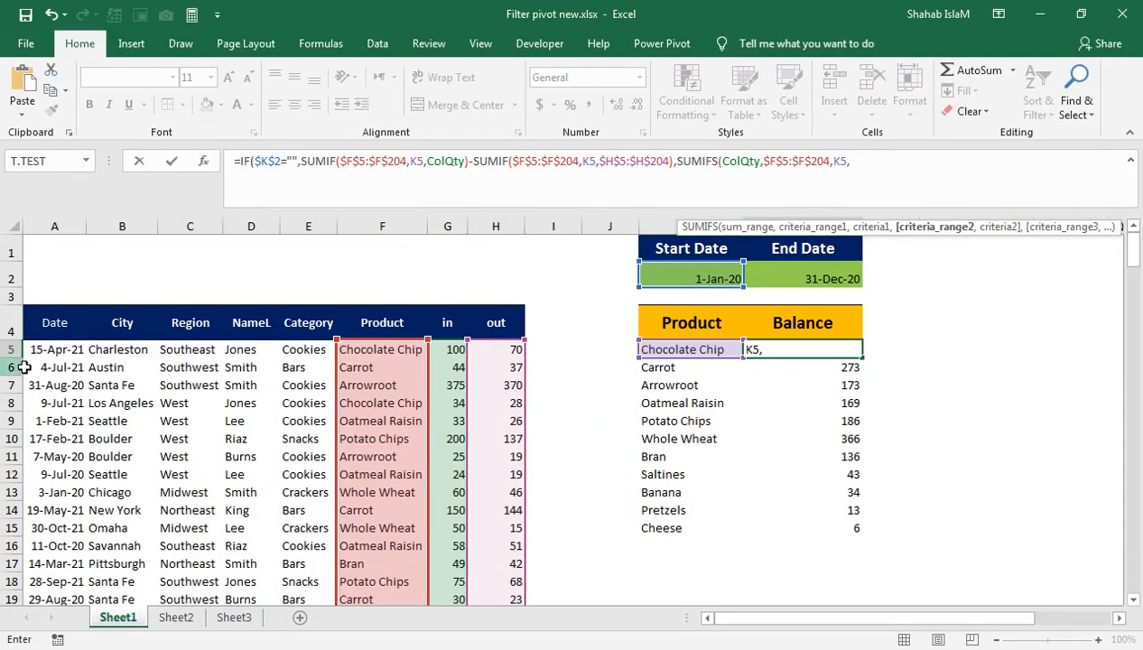
pyautogui.click(51, 350)
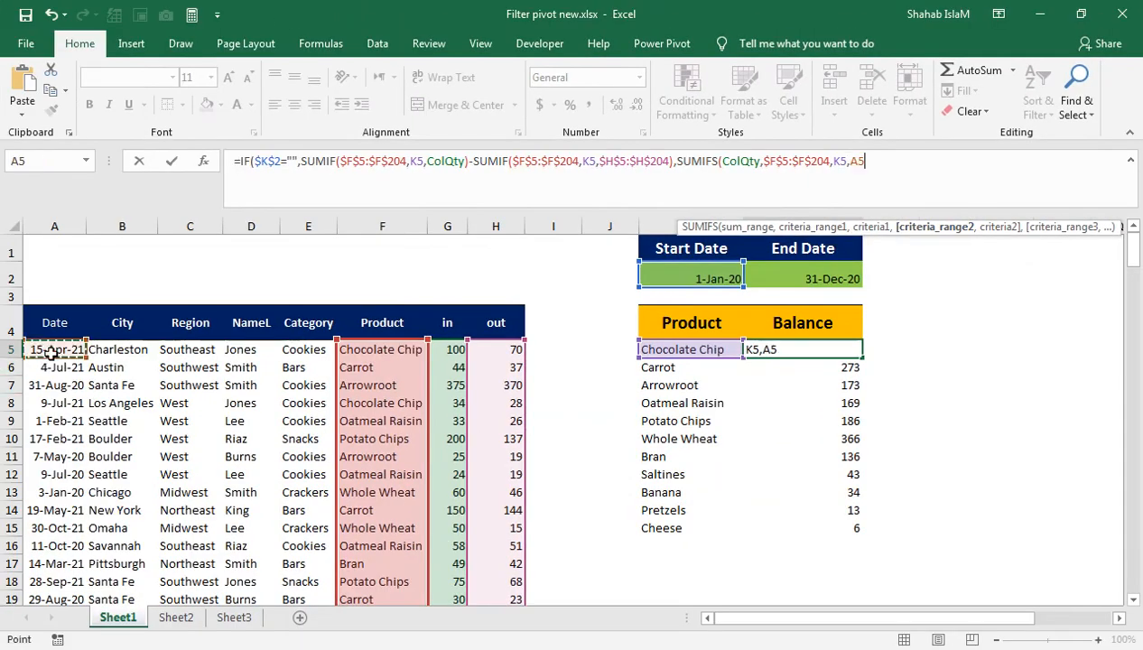
pyautogui.hotkey('ctrl', 'shift', 'Down')
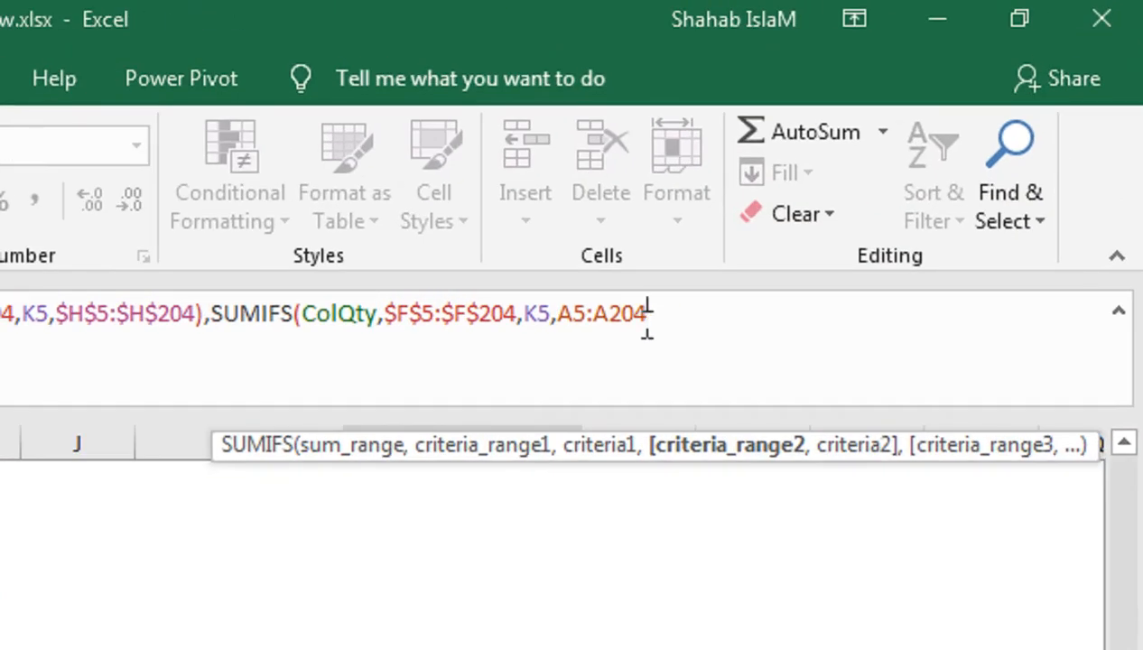
pyautogui.press('F4')
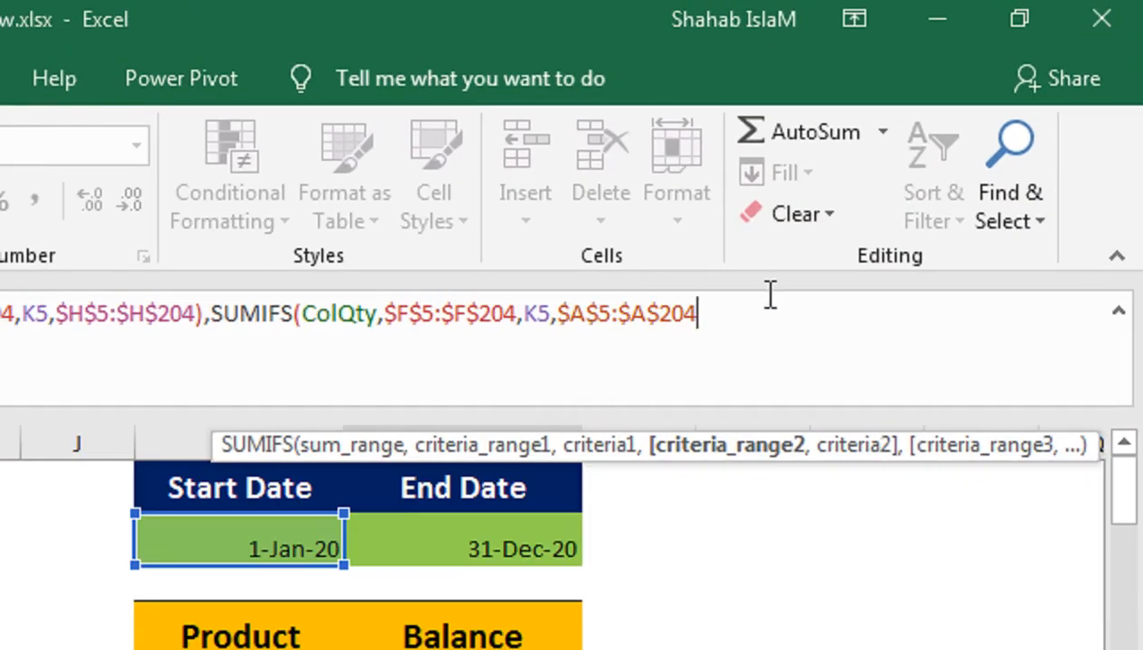
pyautogui.write(',">="&')
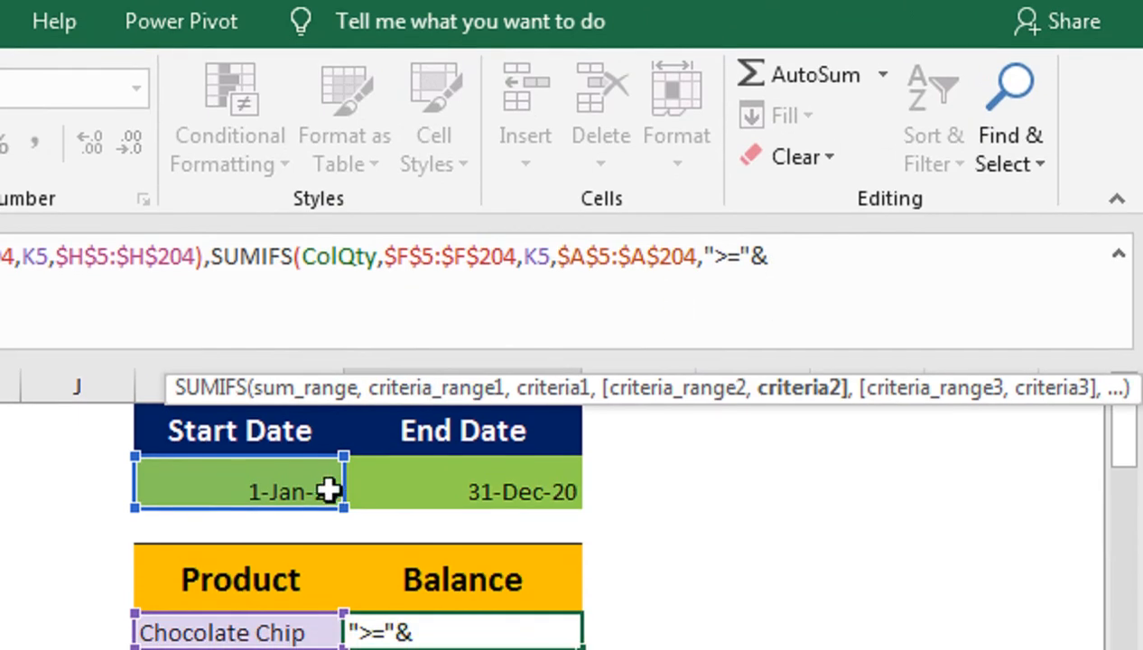
pyautogui.click(281, 540)
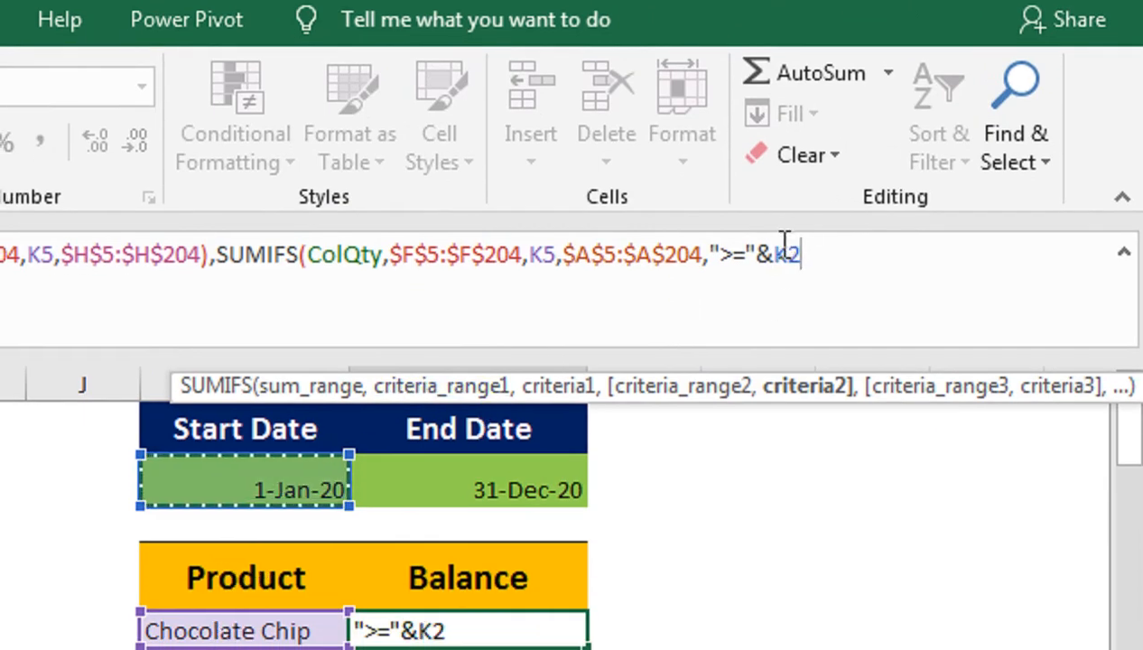
pyautogui.press('F4')
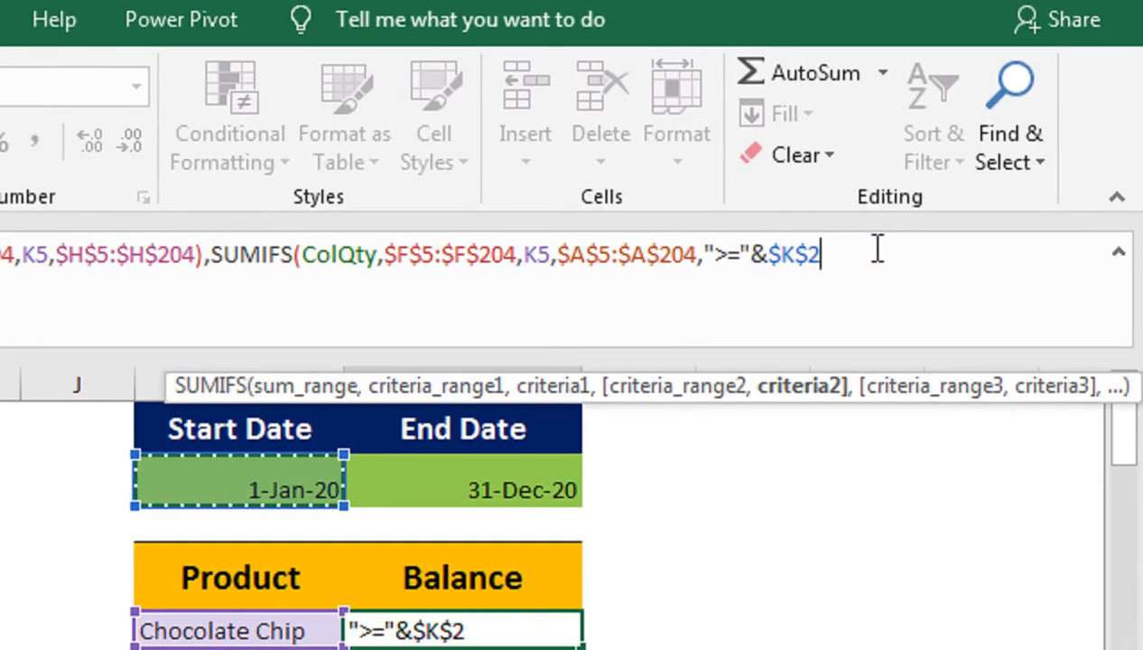
# Step: Add an end date condition to the SUMIFS, using the date range $A$5:$A$204 with criterion "<="&$L$2
pyautogui.write(',')
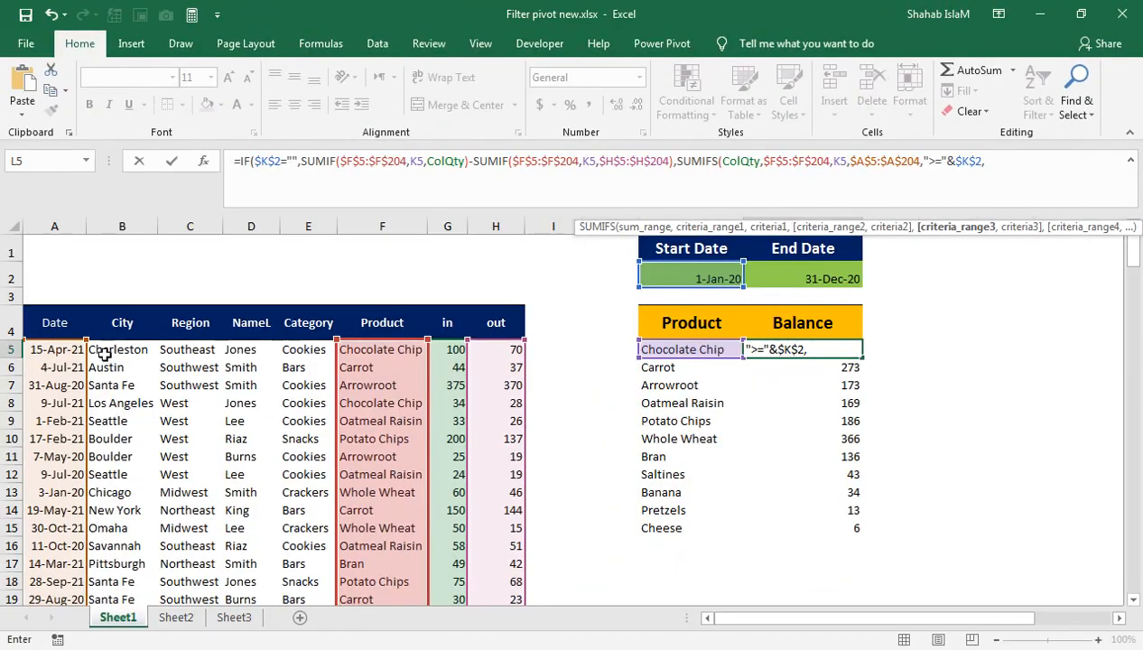
pyautogui.click(0, 632)
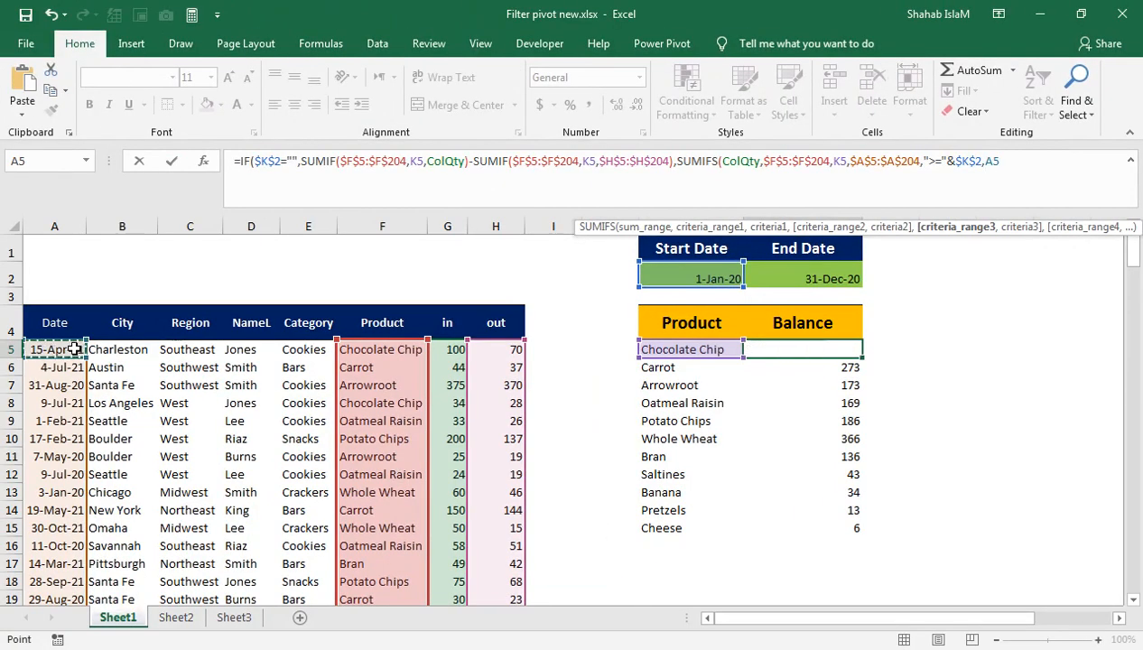
pyautogui.hotkey('ctrl', 'shift', 'Down')
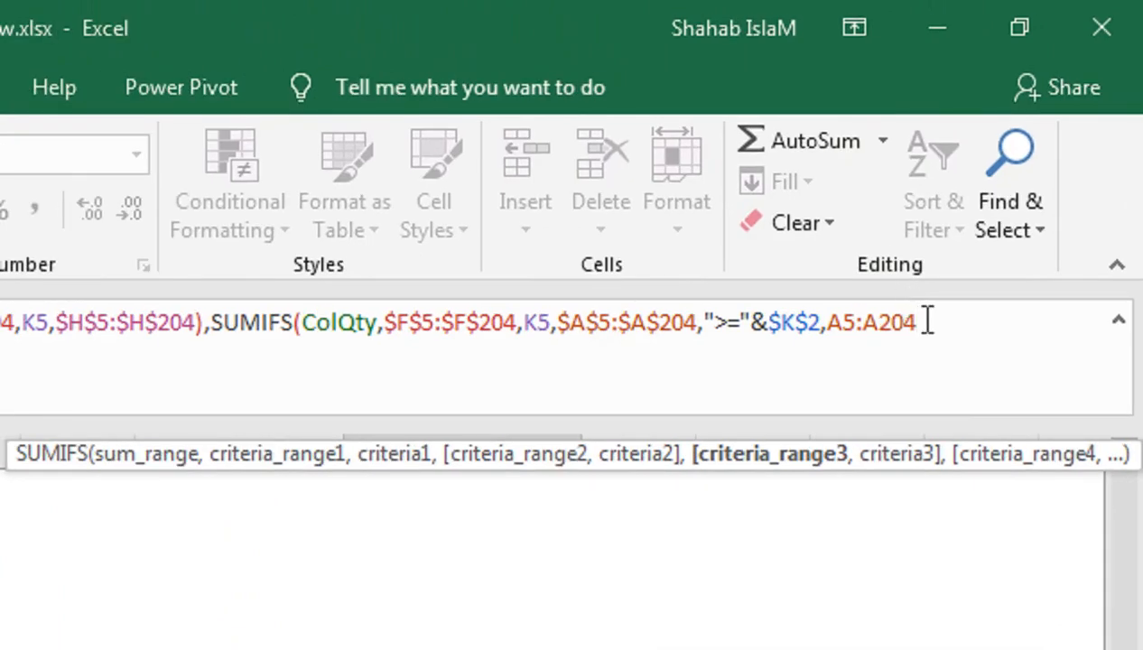
pyautogui.press('F4')
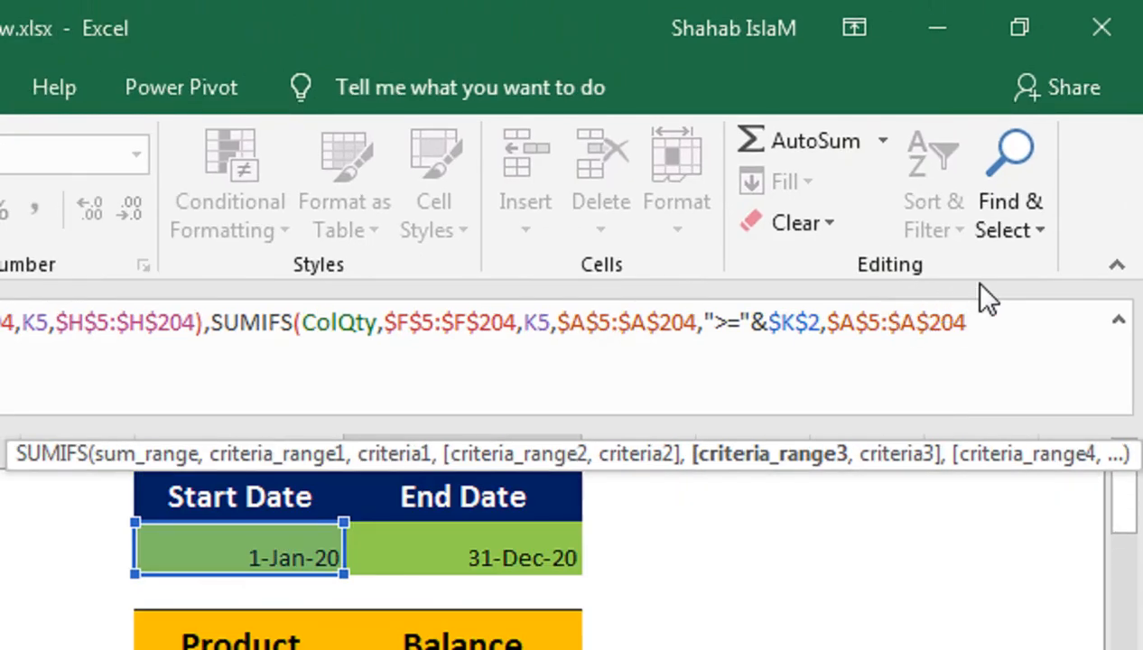
pyautogui.write(',"')
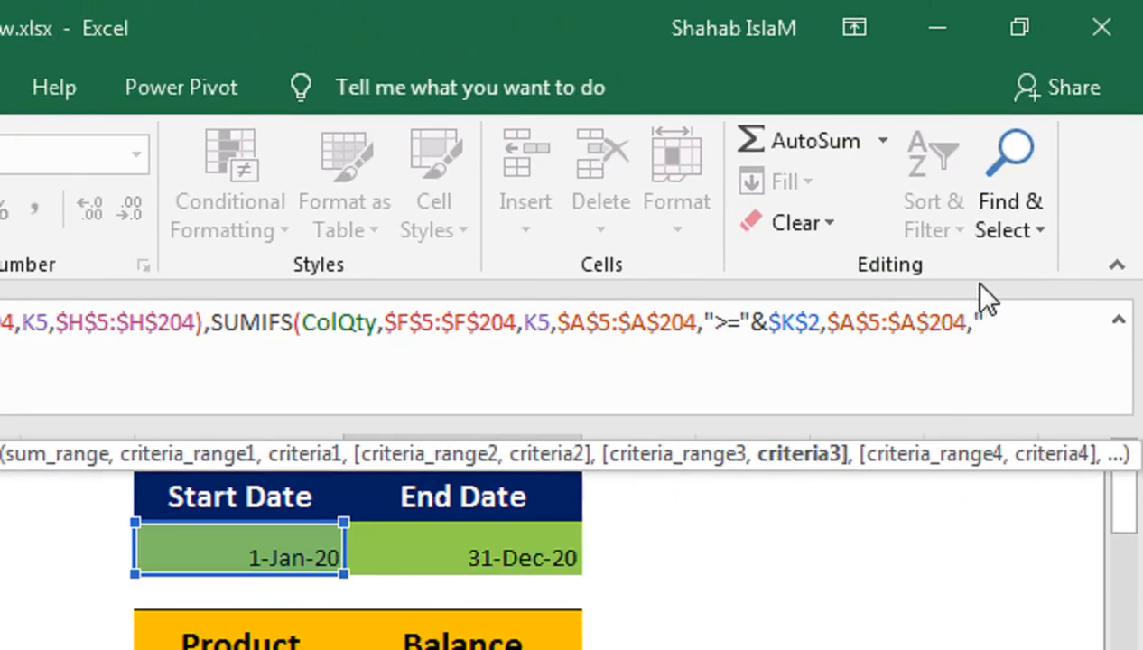
pyautogui.write('<="&')
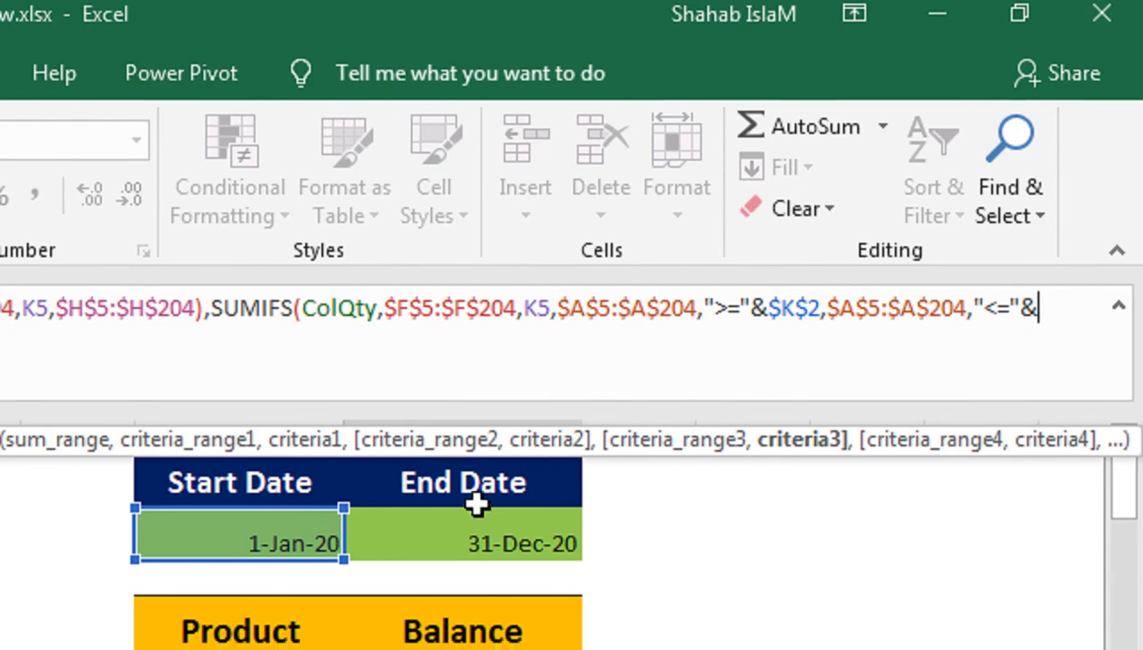
pyautogui.click(479, 538)
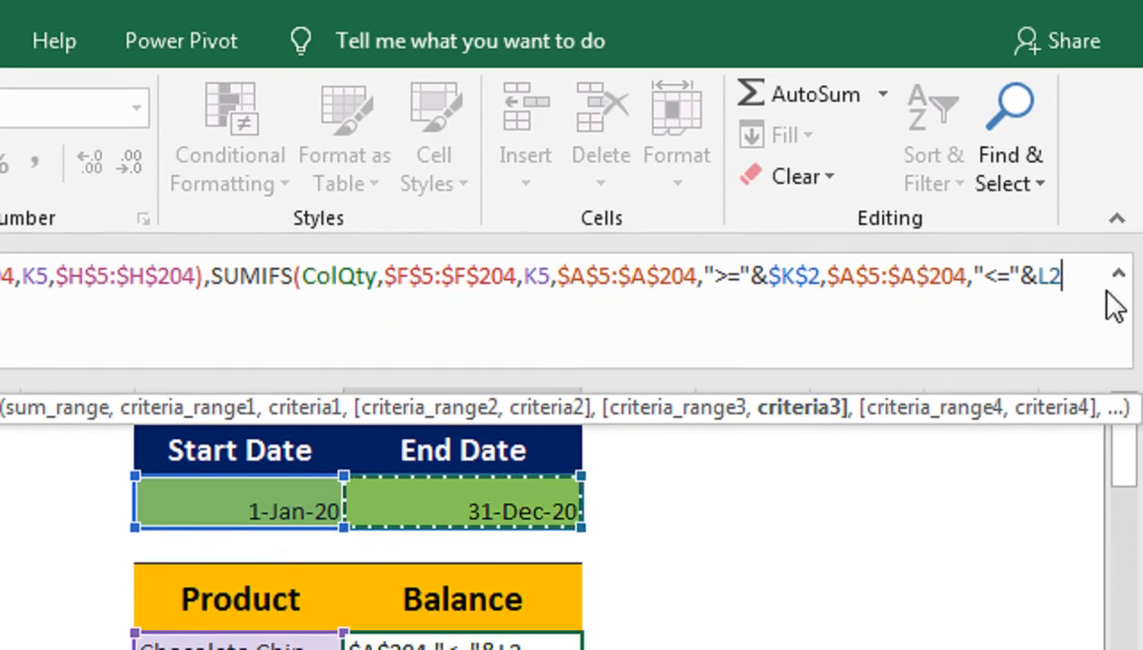
pyautogui.press('F4')
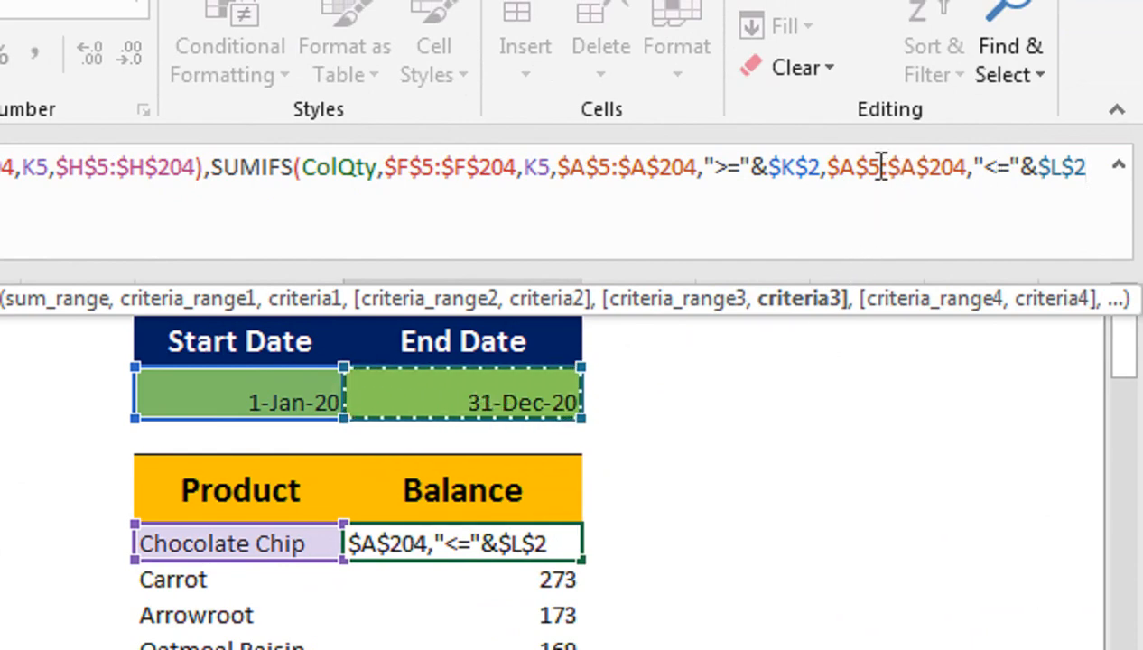
# Step: Close the date-limited SUMIFS and subtract an identical copy of it at the end of the formula
pyautogui.write(')')
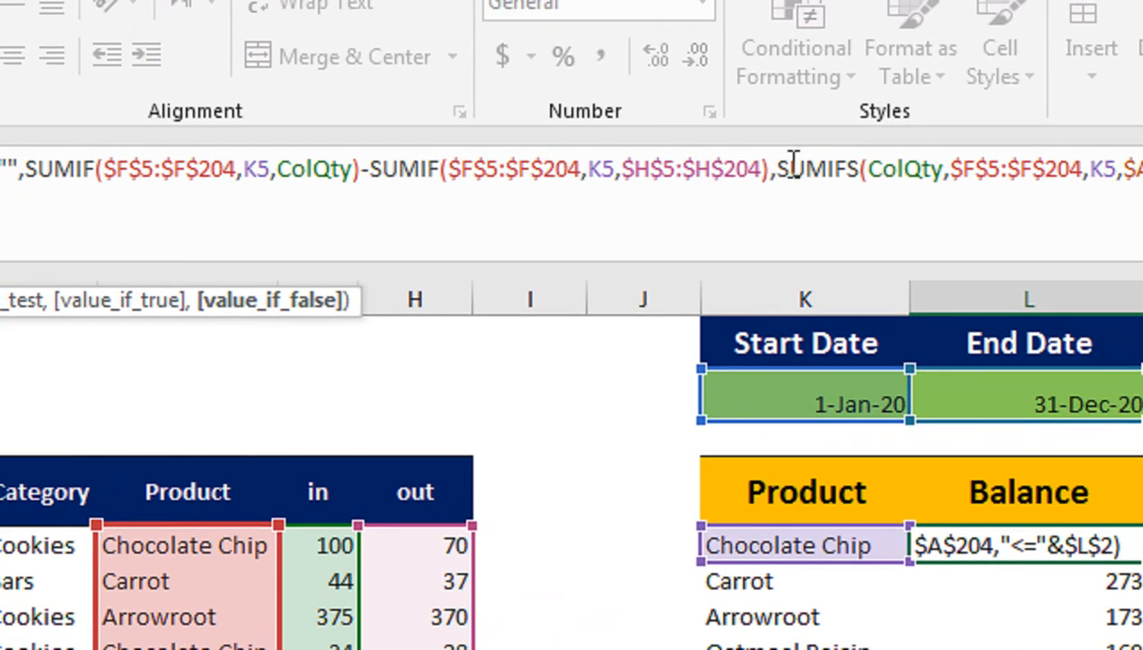
pyautogui.moveTo(777, 171); pyautogui.dragTo(820, 191)
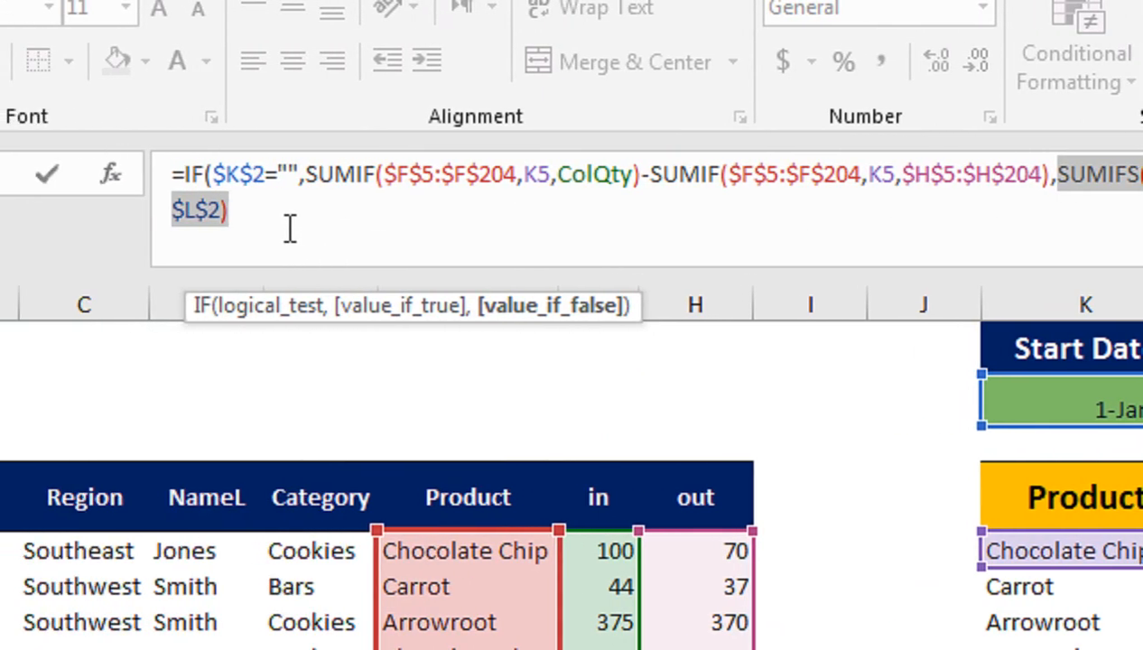
pyautogui.click(296, 224)
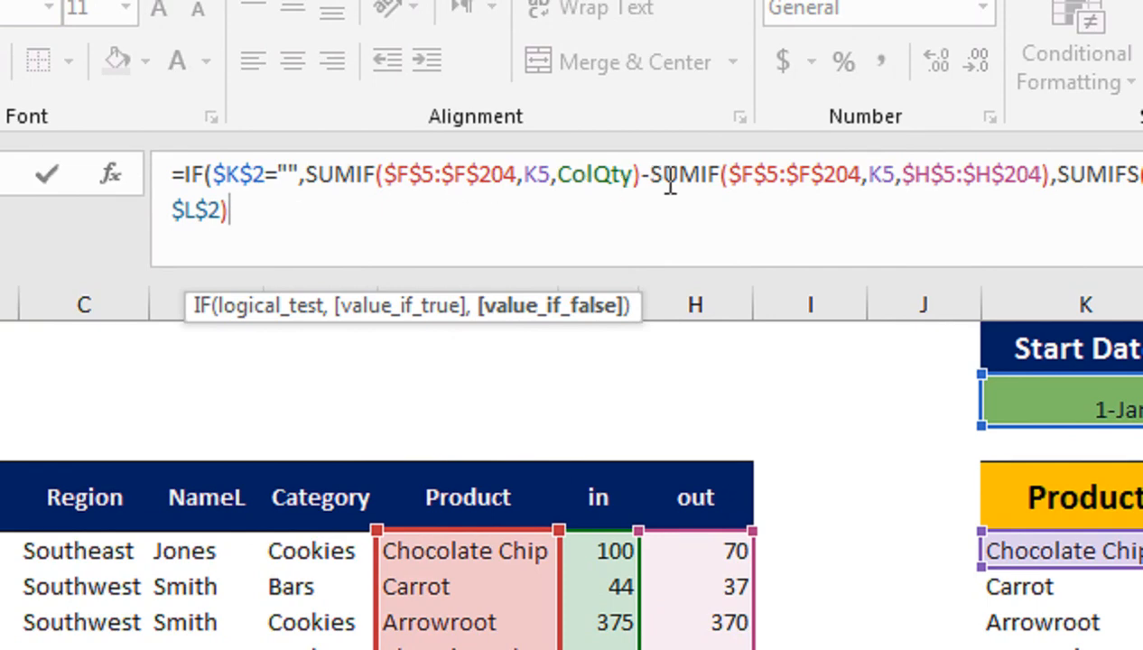
pyautogui.hotkey('ctrl', 'v')
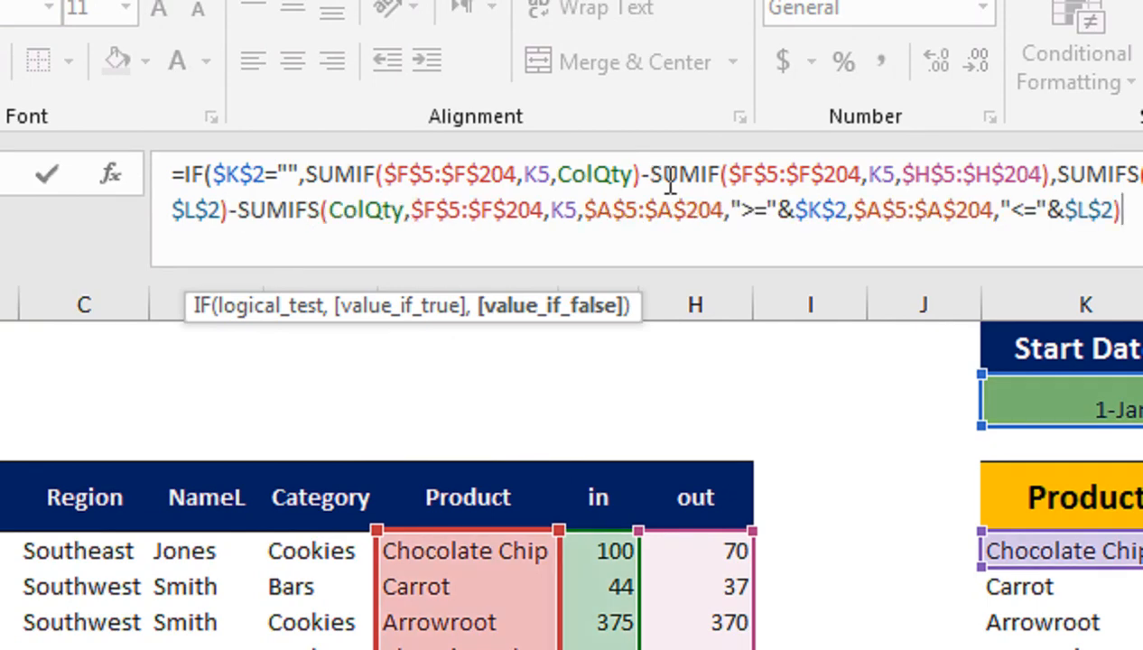
# Step: Replace ColQty in the second SUMIFS with the absolute "out" quantity range $H$5:$H$204
pyautogui.moveTo(418, 217); pyautogui.dragTo(327, 217)
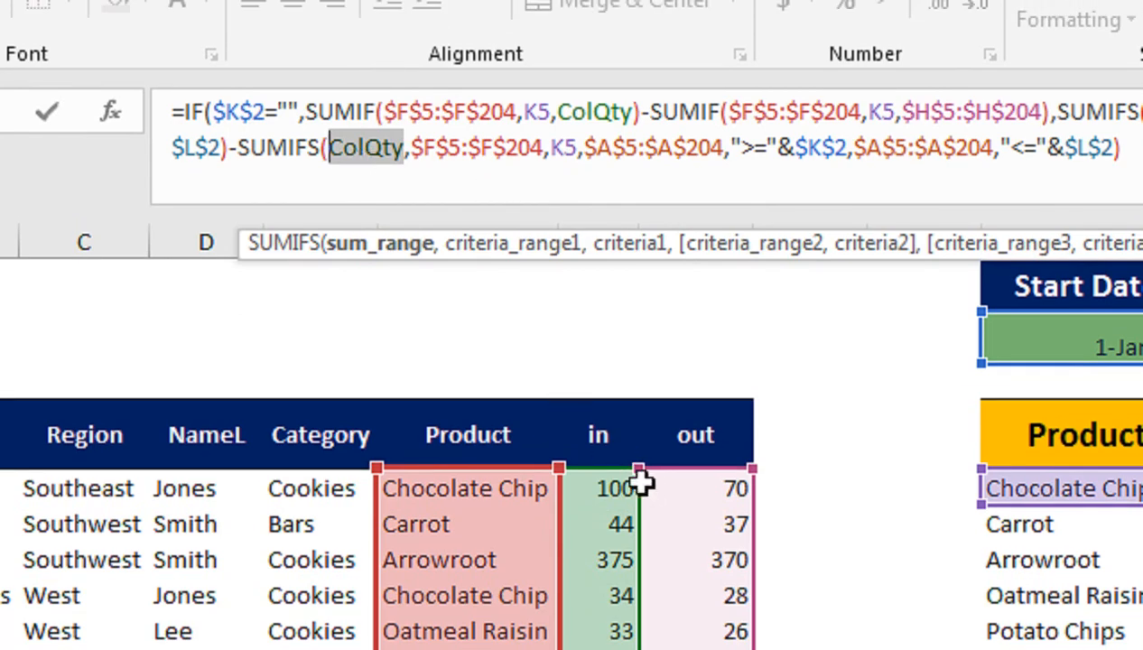
pyautogui.click(682, 488)
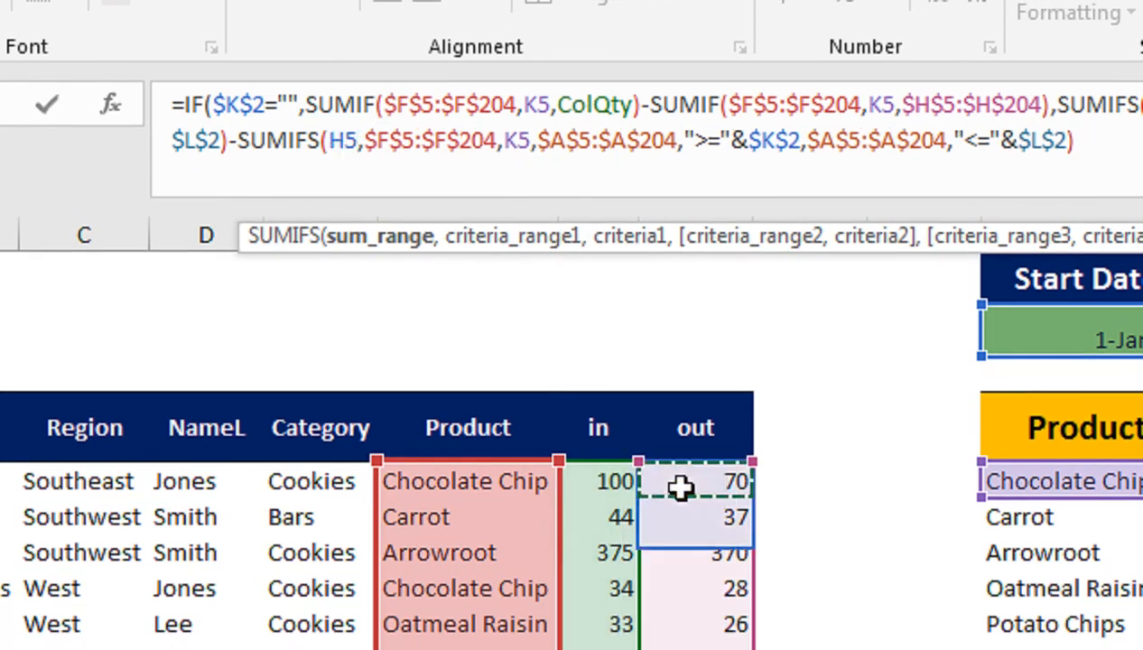
pyautogui.hotkey('ctrl', 'shift', 'Down')
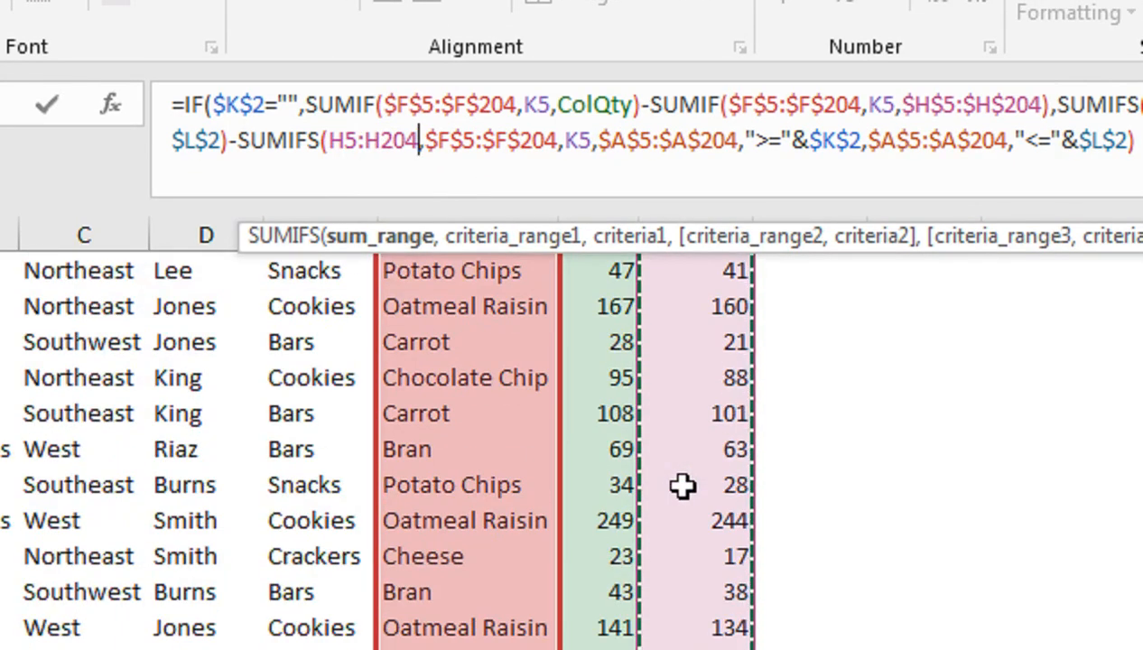
pyautogui.press('F4')
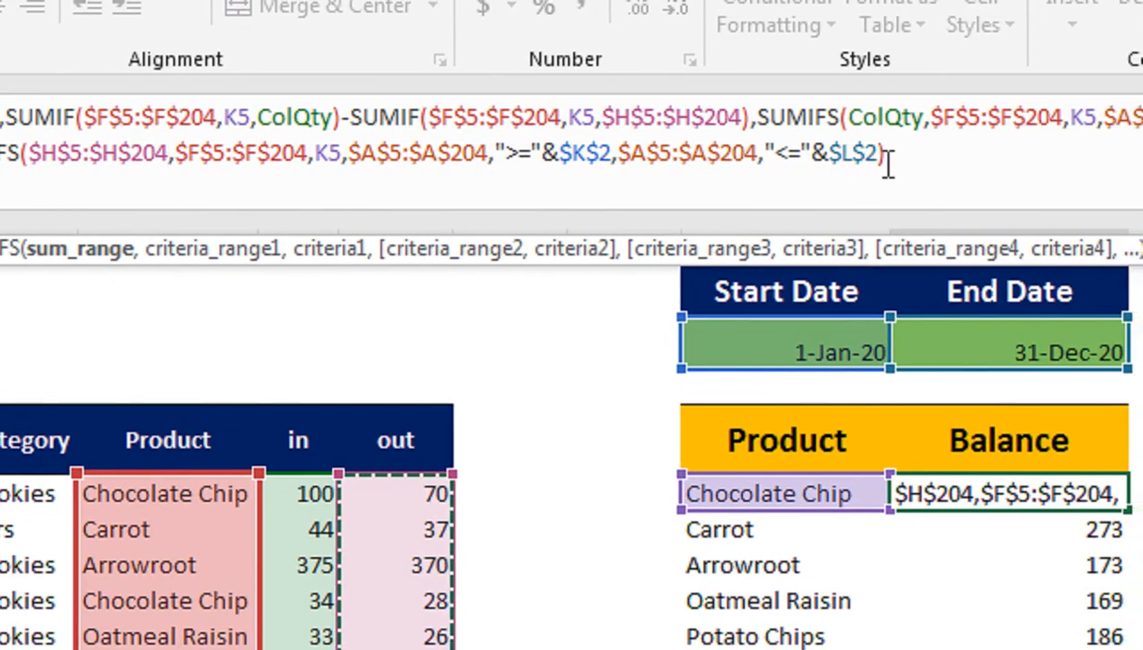
# Step: Close and enter the IF formula in L5, and fill it down the Balance column to the Cheese row
pyautogui.click(1035, 145)
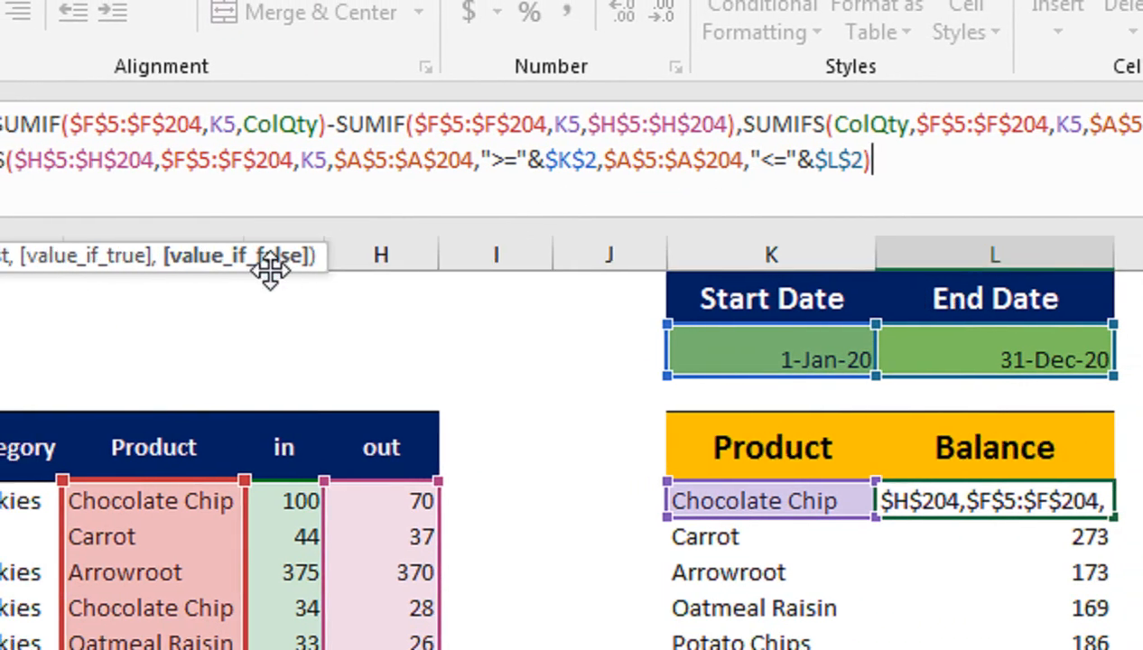
pyautogui.write(')')
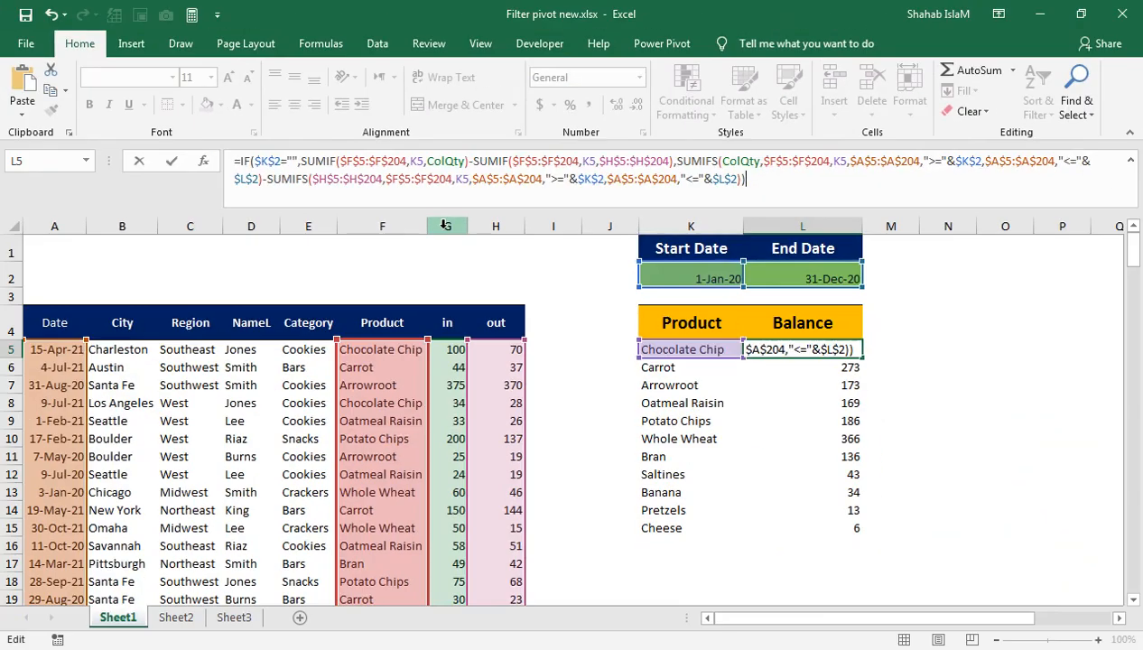
pyautogui.press('Return')
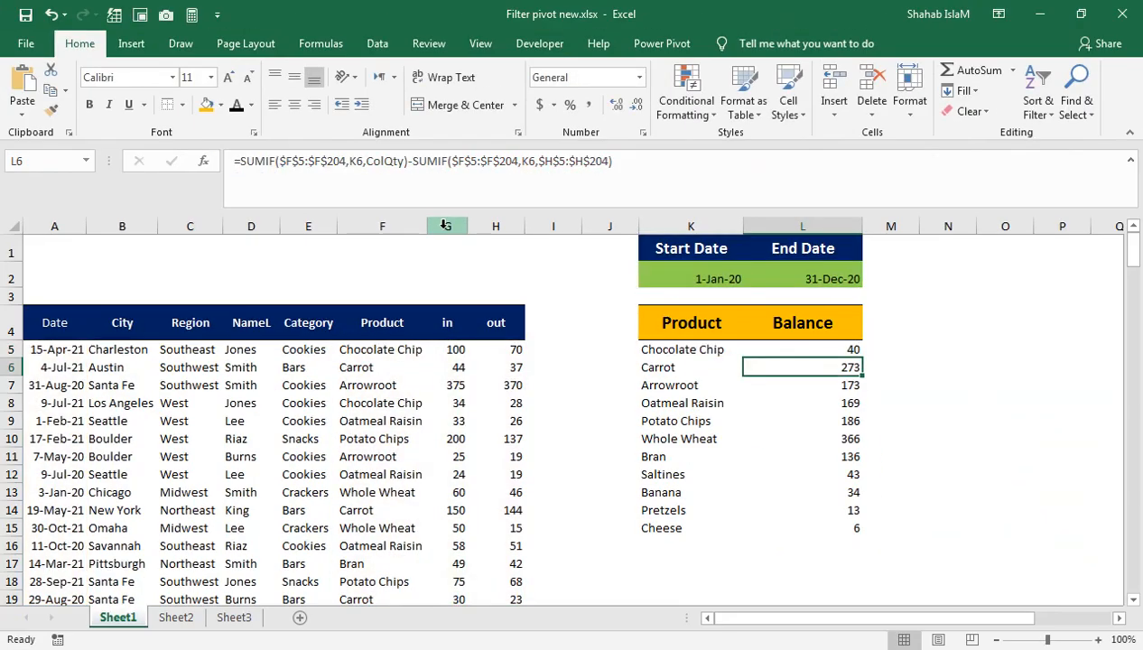
pyautogui.click(787, 350)
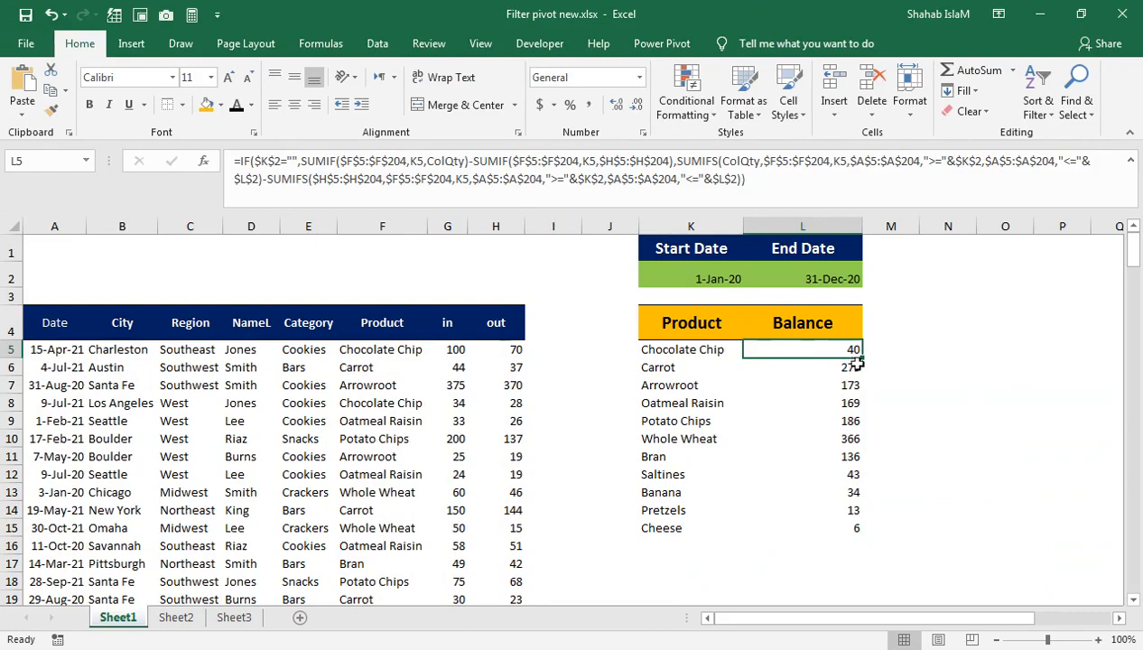
pyautogui.moveTo(863, 362); pyautogui.dragTo(867, 535)
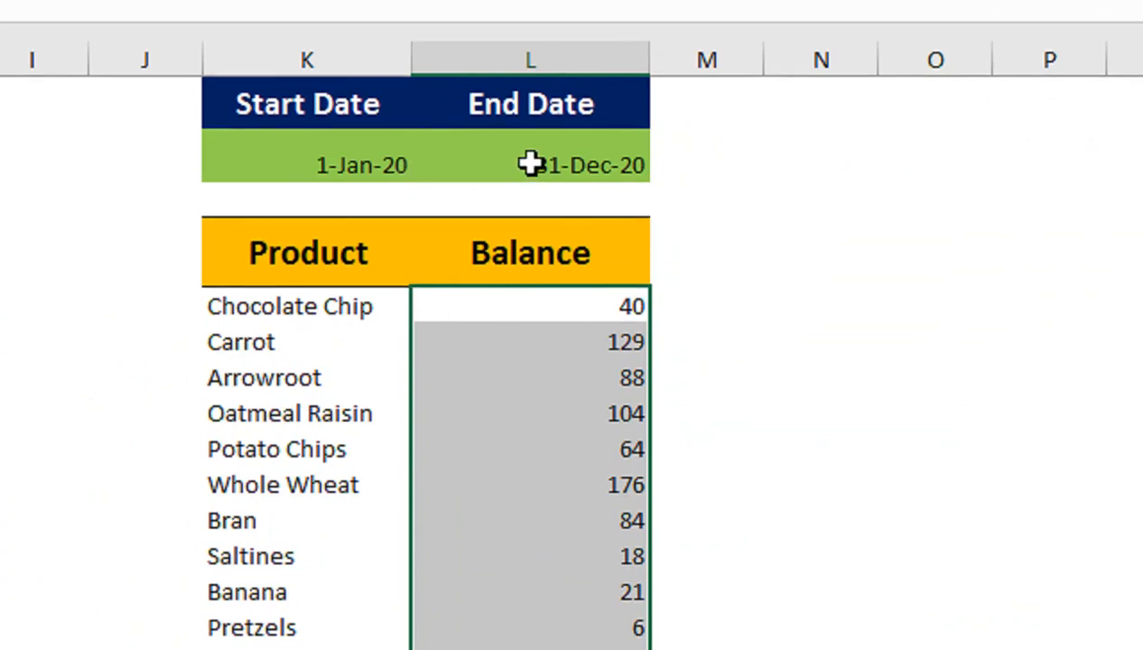
# Step: Clear the start date and end date cells to test the balances without a date limit
pyautogui.click(372, 163)
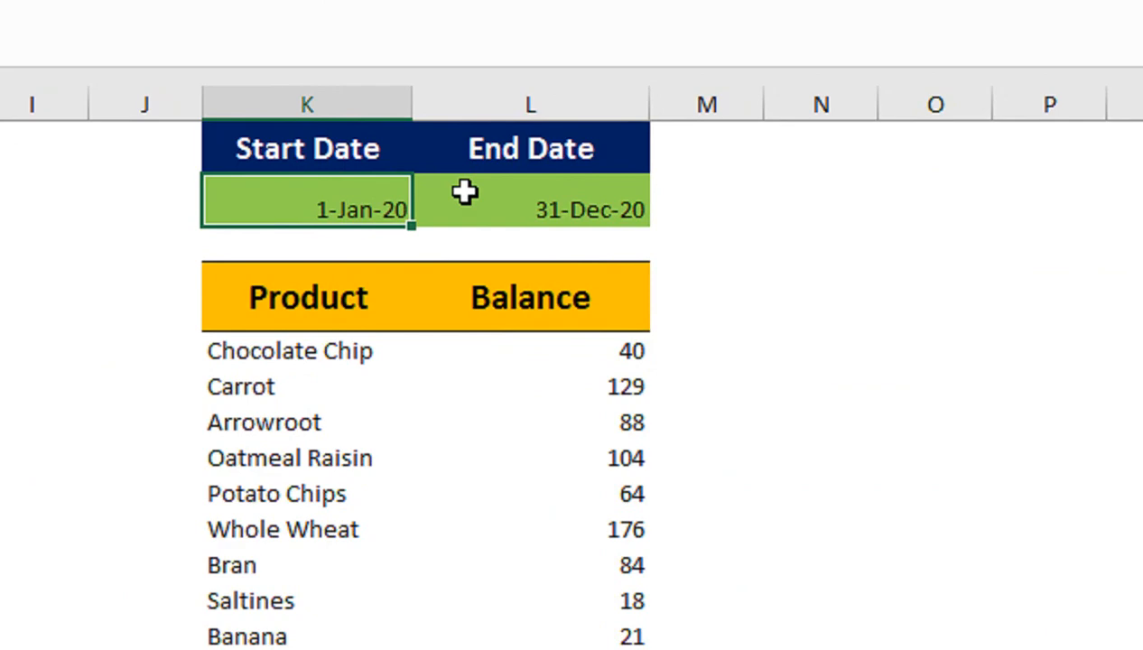
pyautogui.press('Delete')
pyautogui.click(464, 192)
pyautogui.press('Delete')
pyautogui.press('Return')
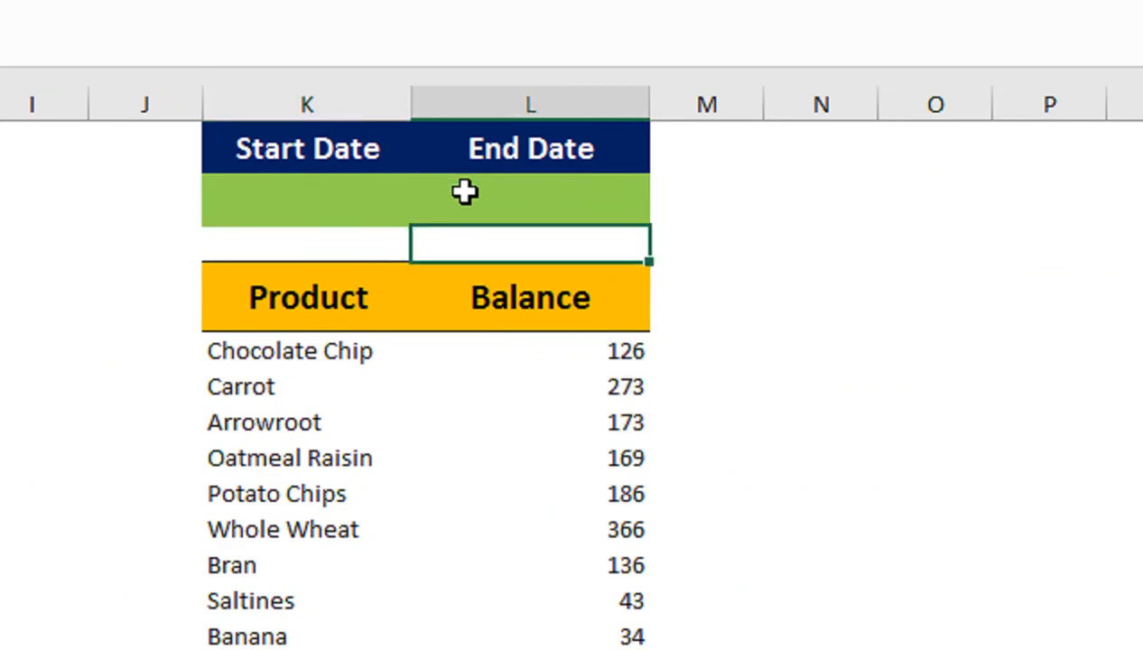
pyautogui.press('Down')
pyautogui.press('Down')
pyautogui.press('Down')
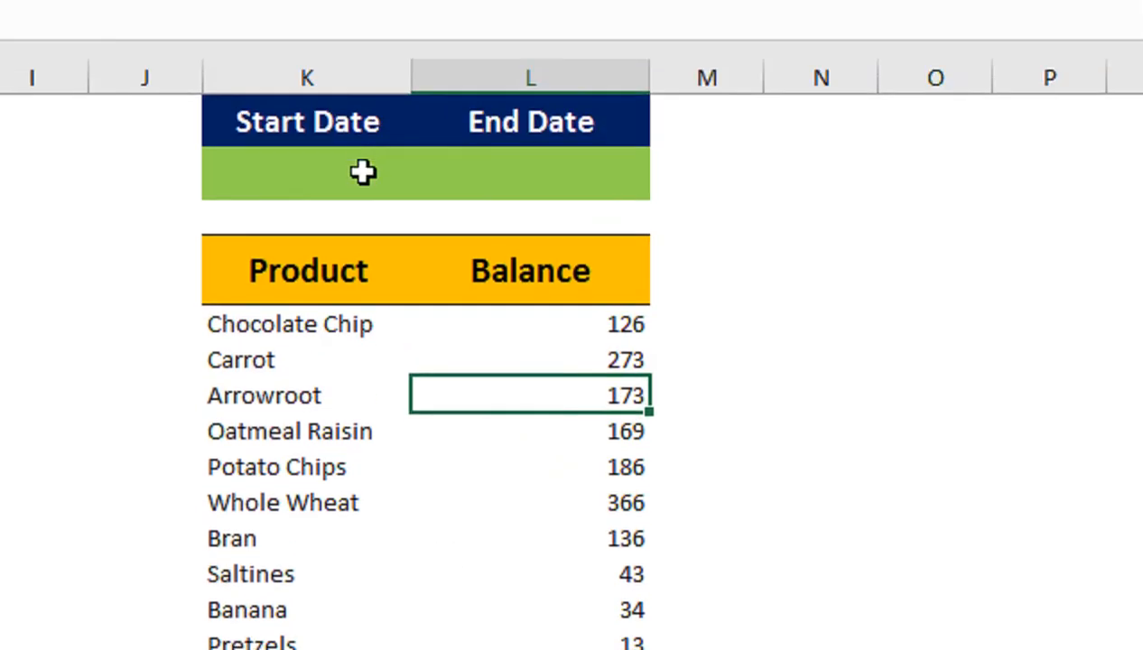
# Step: Test the balances with a start date of 1-Jan-21 and an end date of 1-Mar-21
pyautogui.click(365, 172)
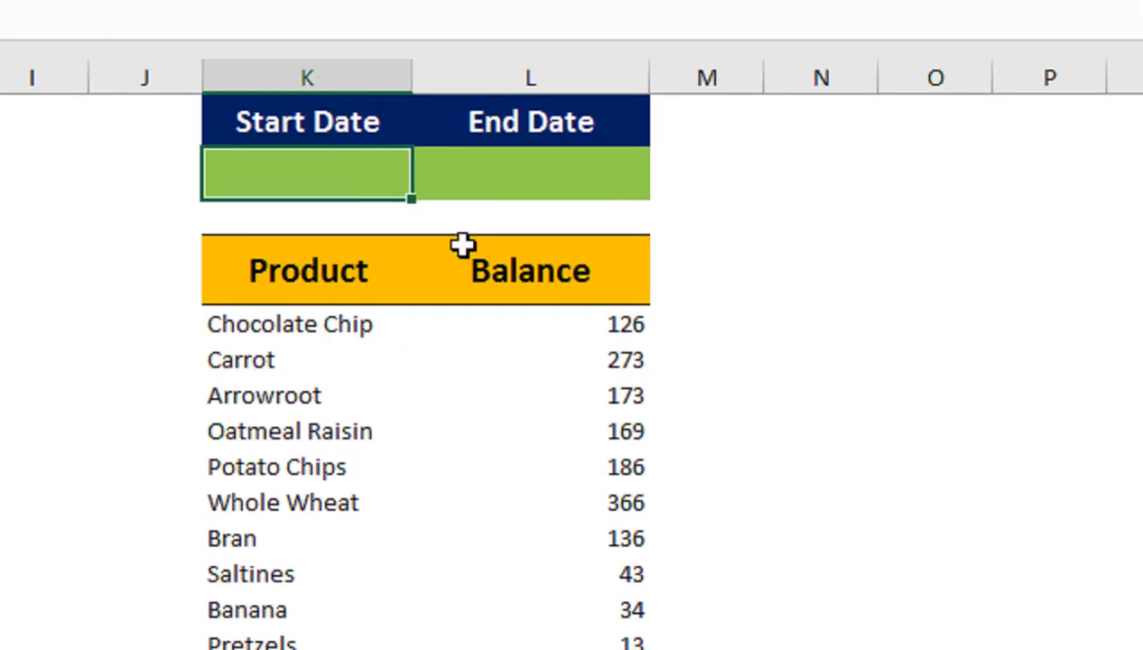
pyautogui.write('1')
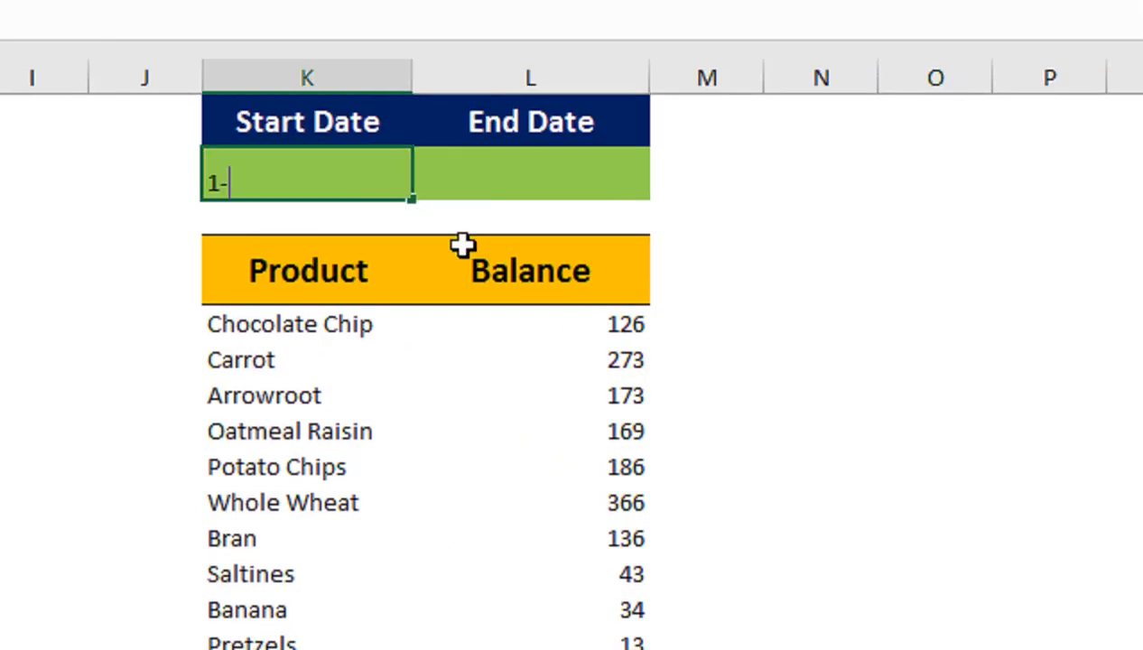
pyautogui.write('-JAN-0')
pyautogui.press('Tab')
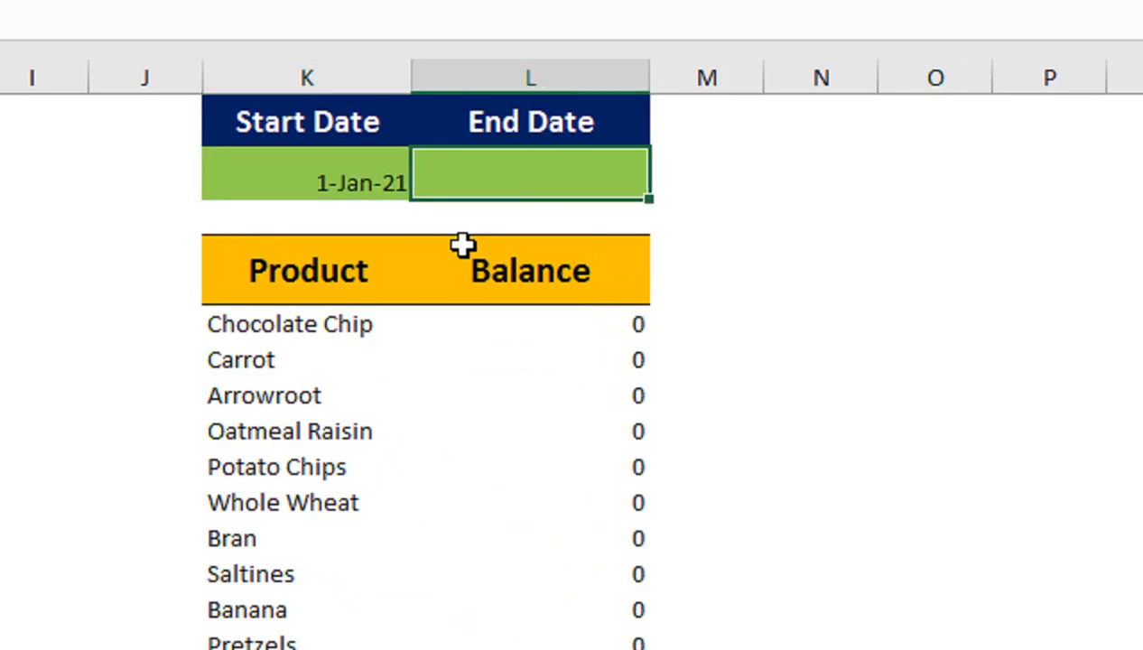
pyautogui.write('1-M')
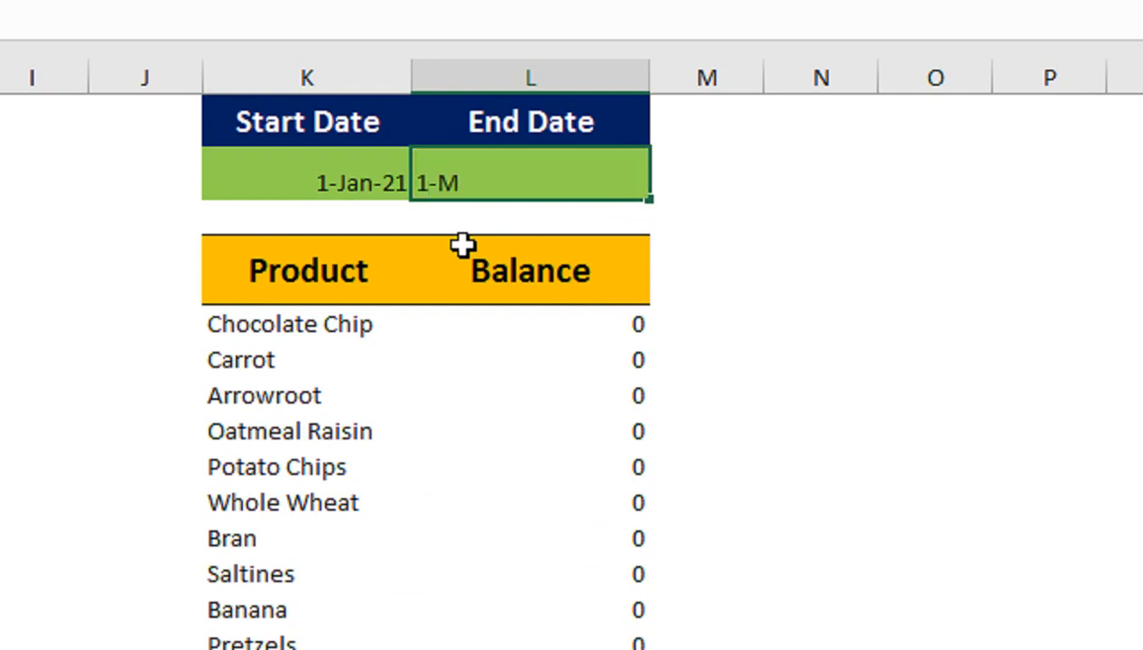
pyautogui.write('AR-201')
pyautogui.press('Return')
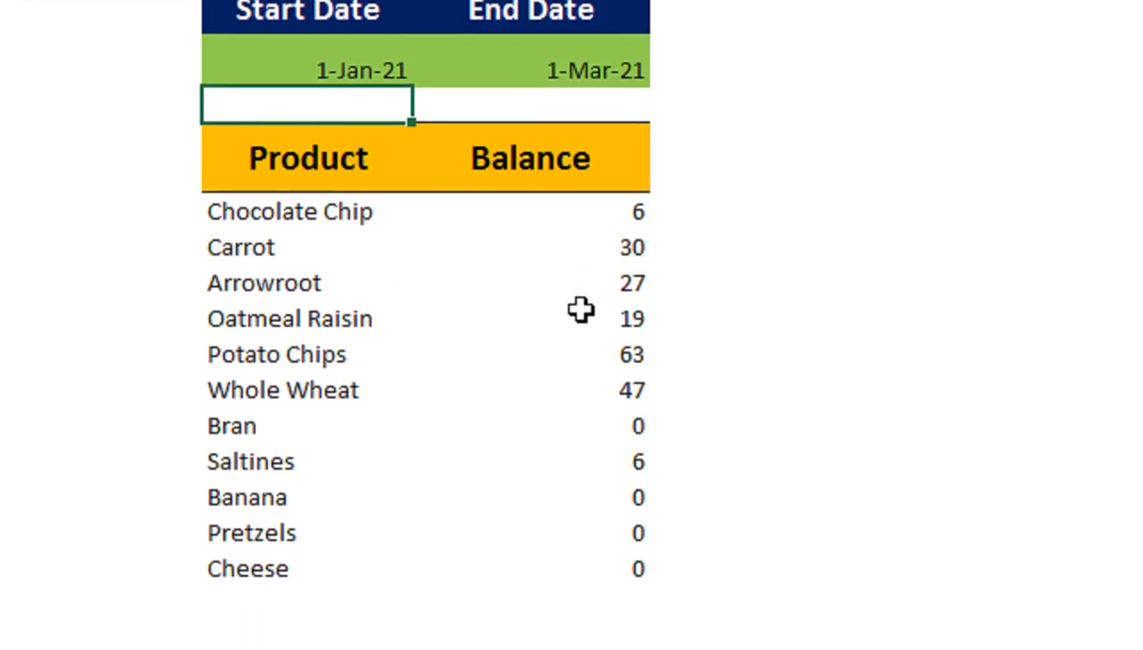
# Step: Set the start date to 1-Jan-20
pyautogui.click(394, 68)
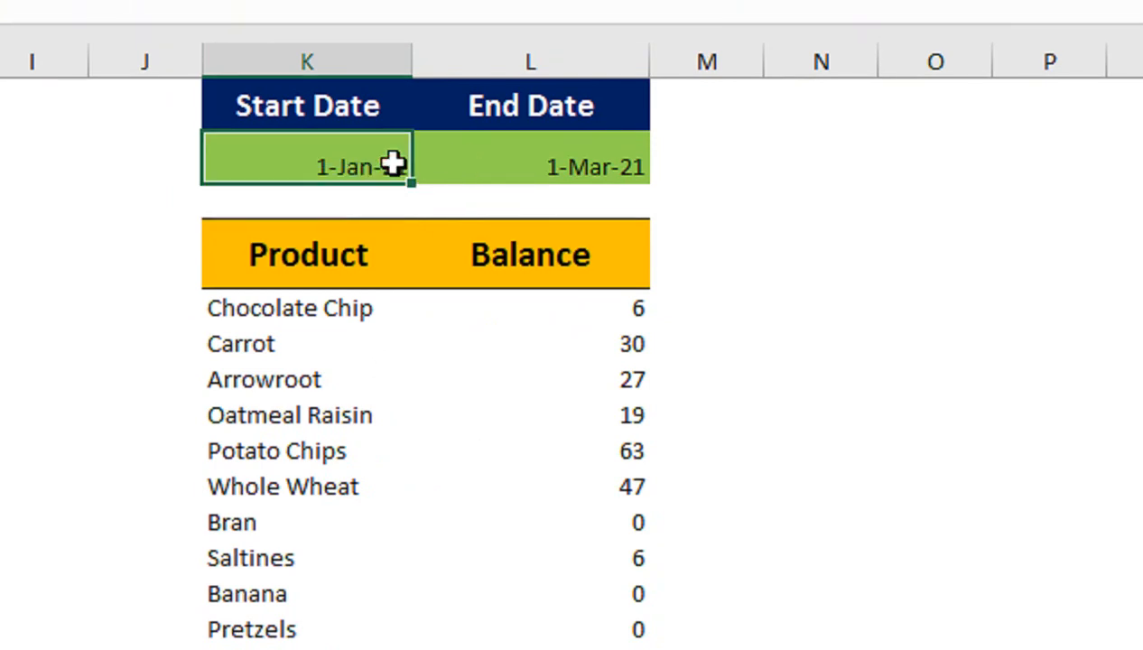
pyautogui.write('1-Ja')
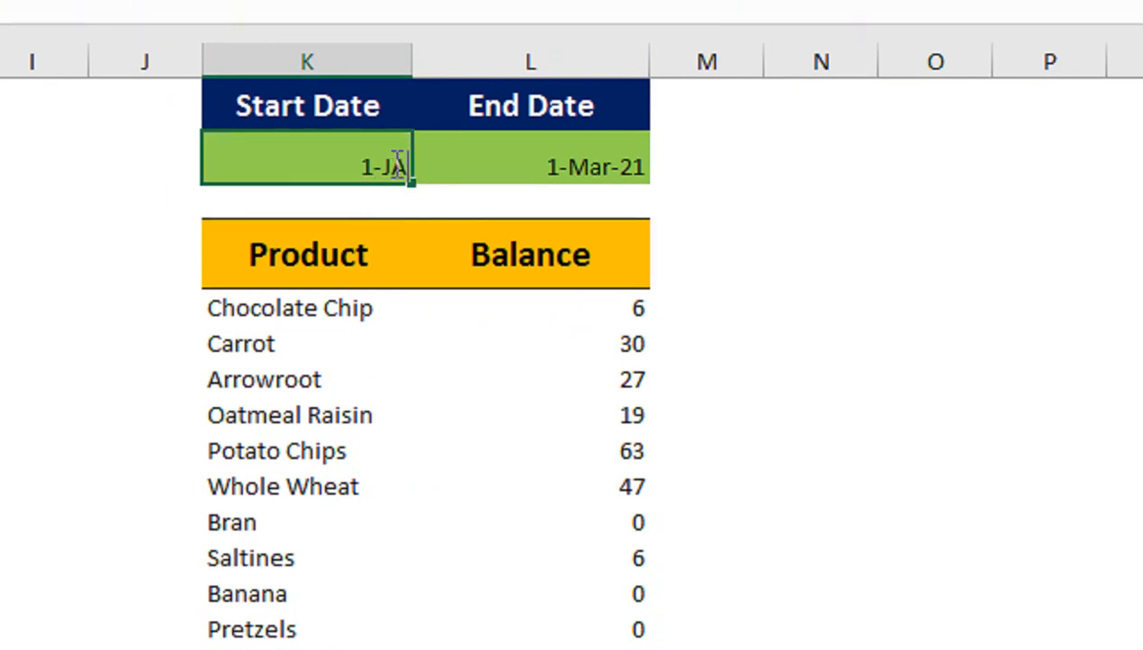
pyautogui.write('N-21')
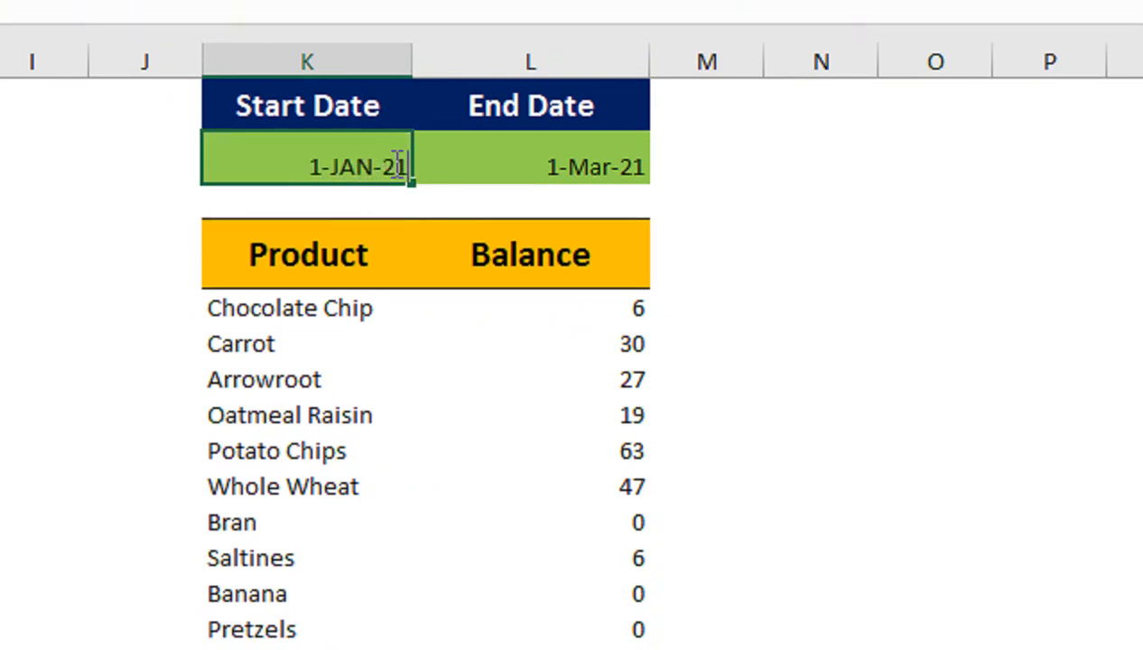
pyautogui.press('Return')
# Step: Set the end date to 31-Dec-21 to test the balances over both years
pyautogui.click(394, 164)
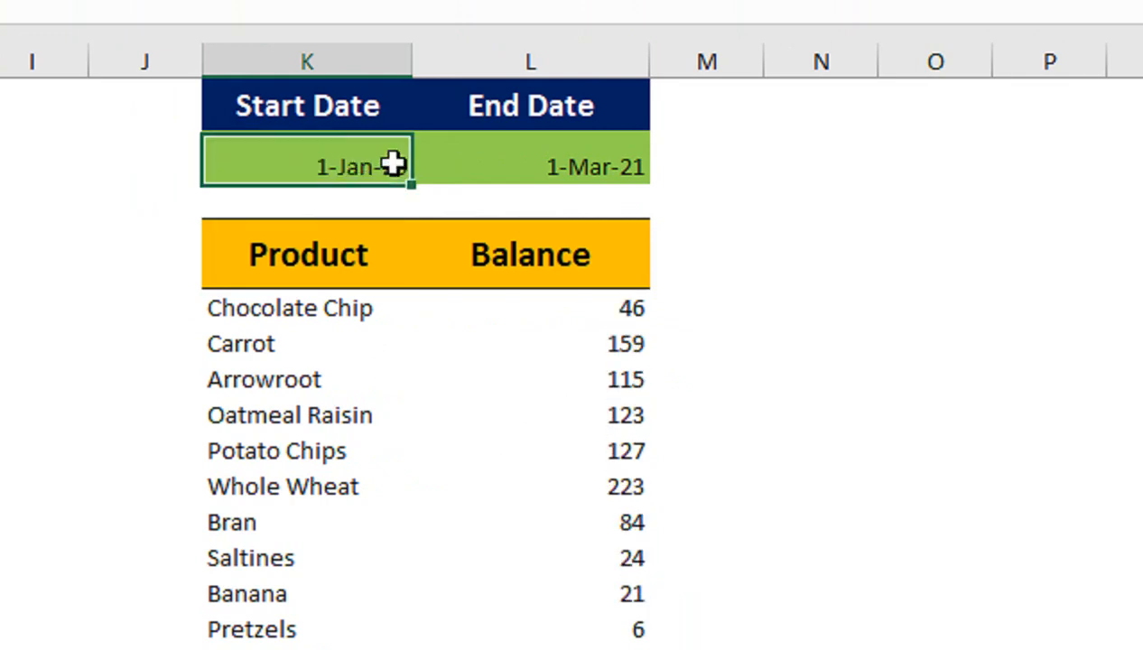
pyautogui.press('Right')
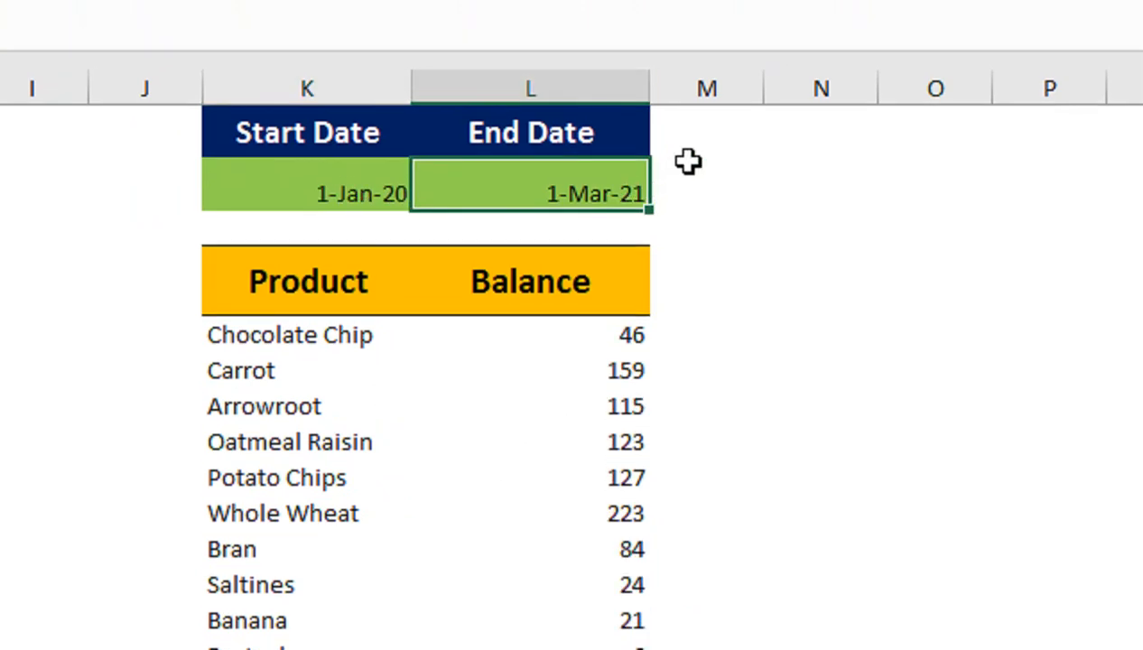
pyautogui.write('1')
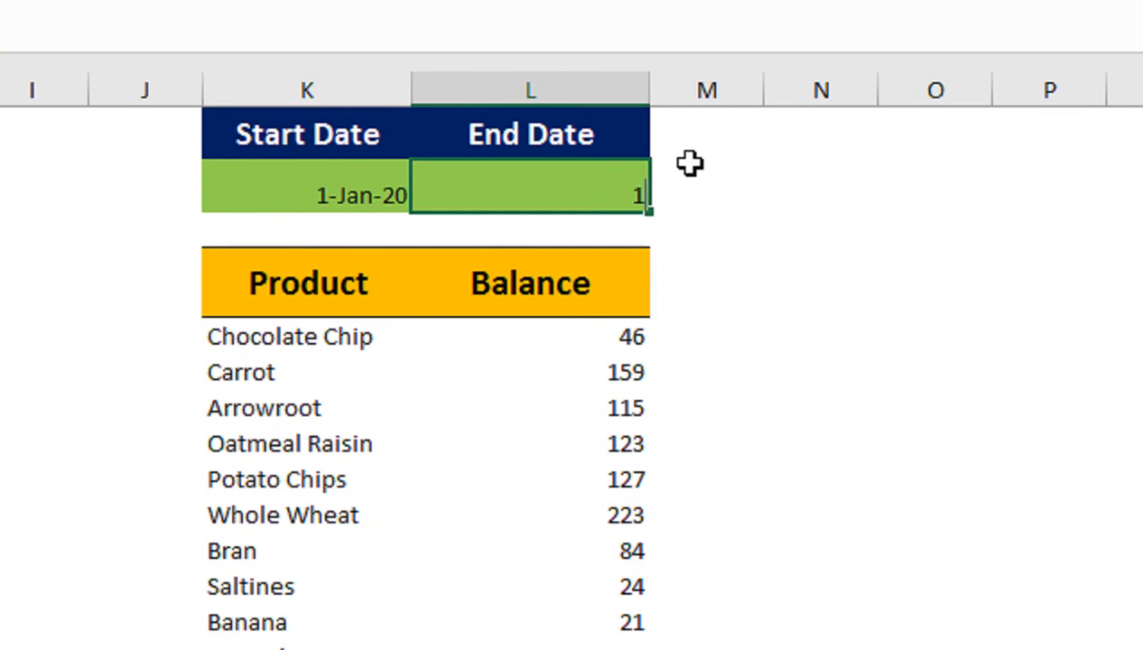
pyautogui.write('1-DEC-')
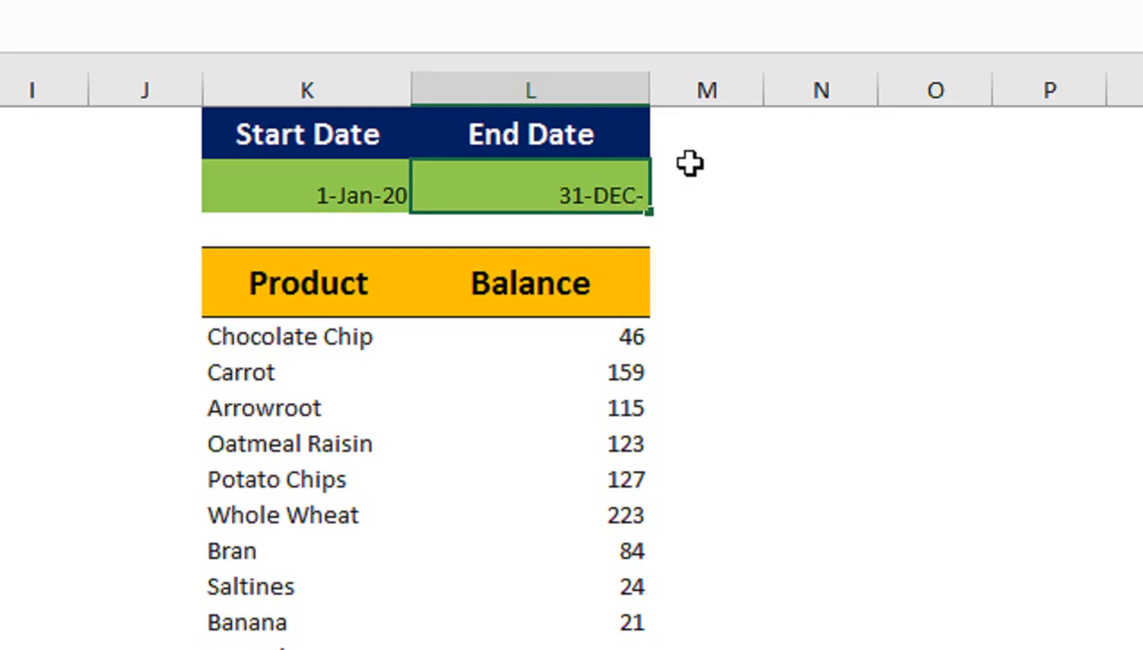
pyautogui.write('21')
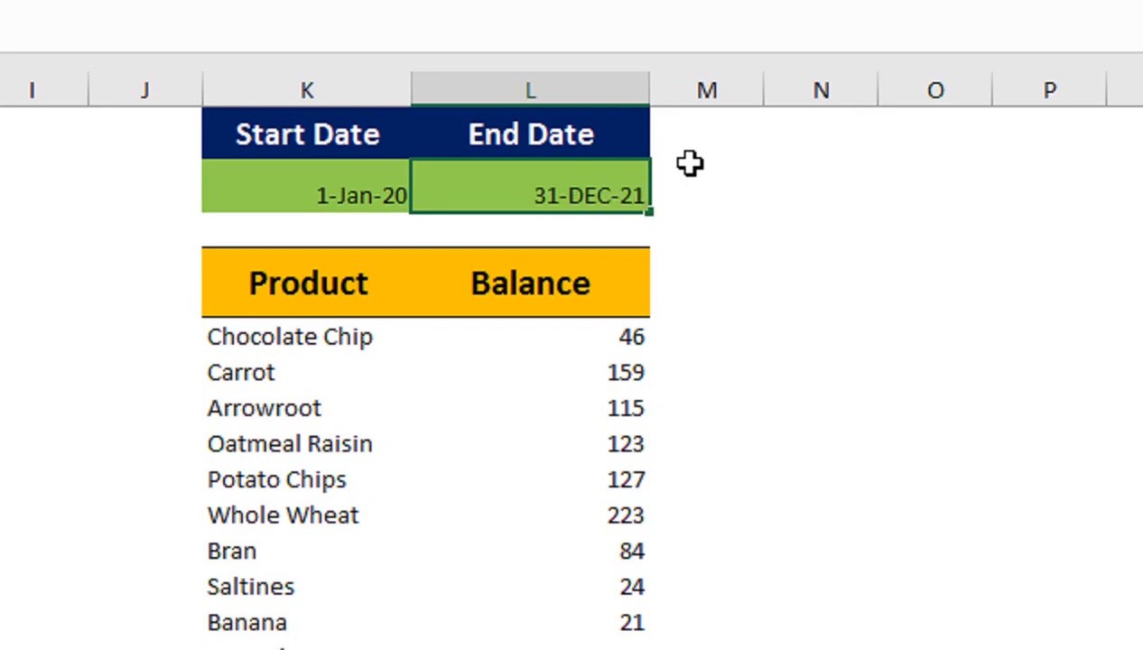
pyautogui.press('Return')
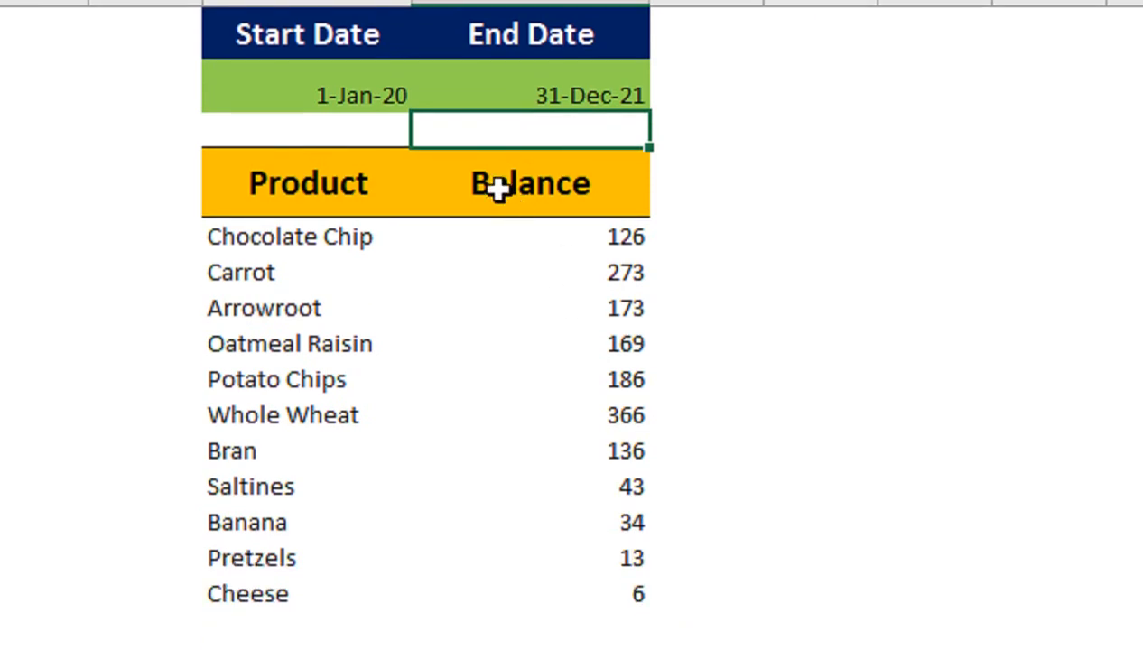
# Step: Set the end date to 31-Jan-20 to limit the balances to January 2020
pyautogui.click(361, 201)
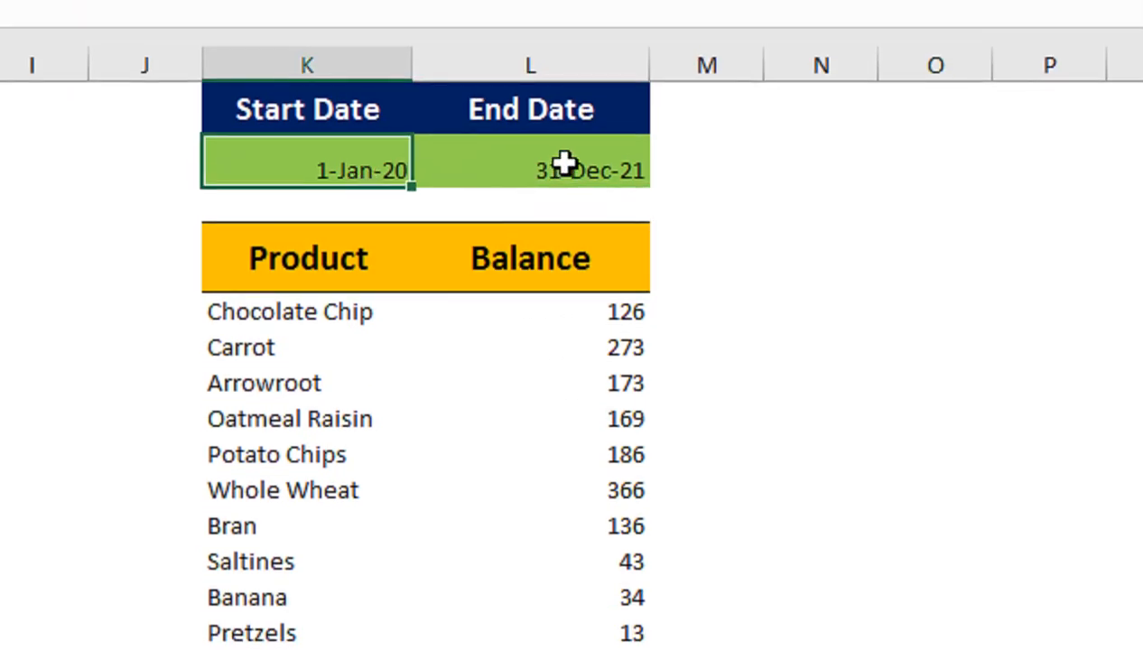
pyautogui.click(562, 156)
pyautogui.write('31')
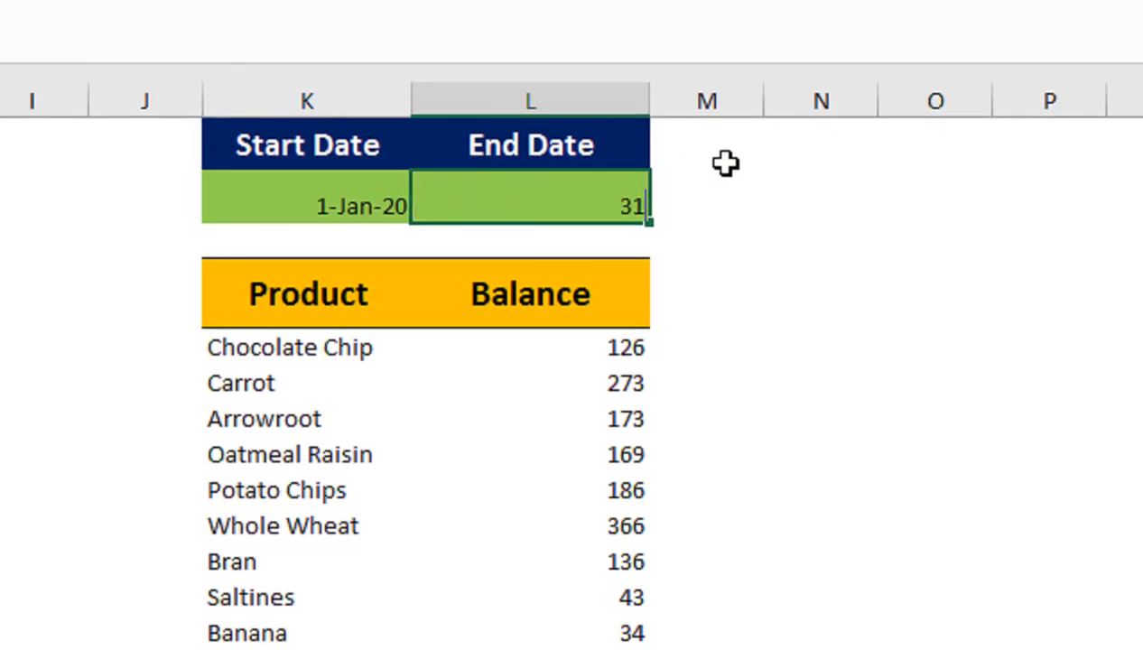
pyautogui.write('-JAN')
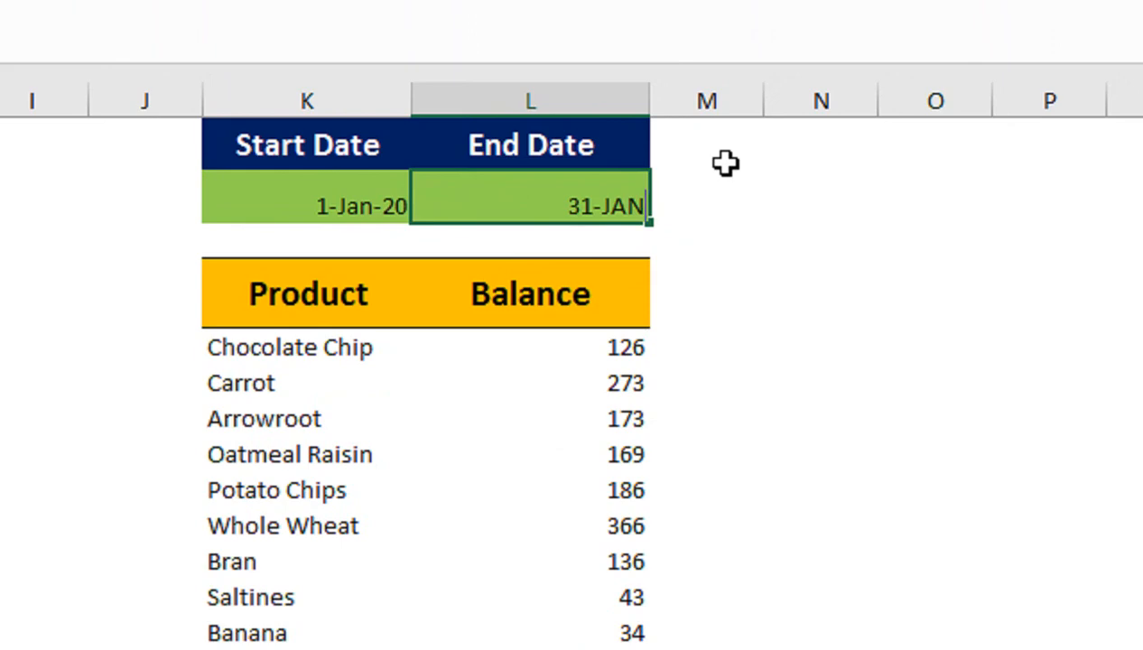
pyautogui.write('-21')
pyautogui.press('BackSpace')
pyautogui.press('BackSpace')
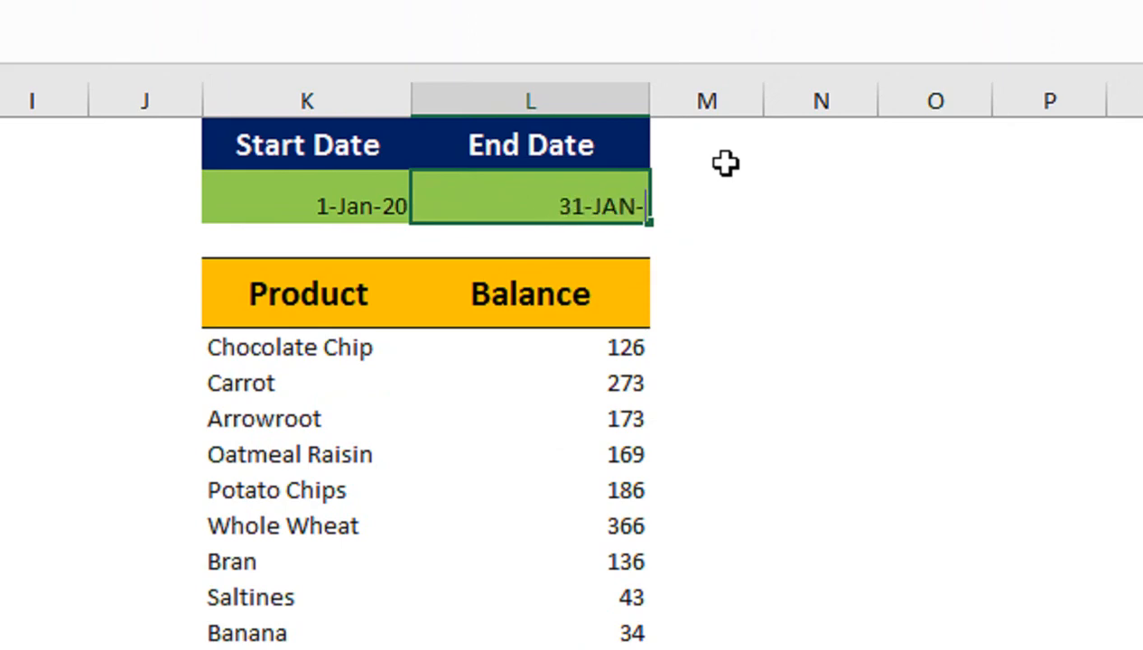
pyautogui.write('20')
pyautogui.press('Return')
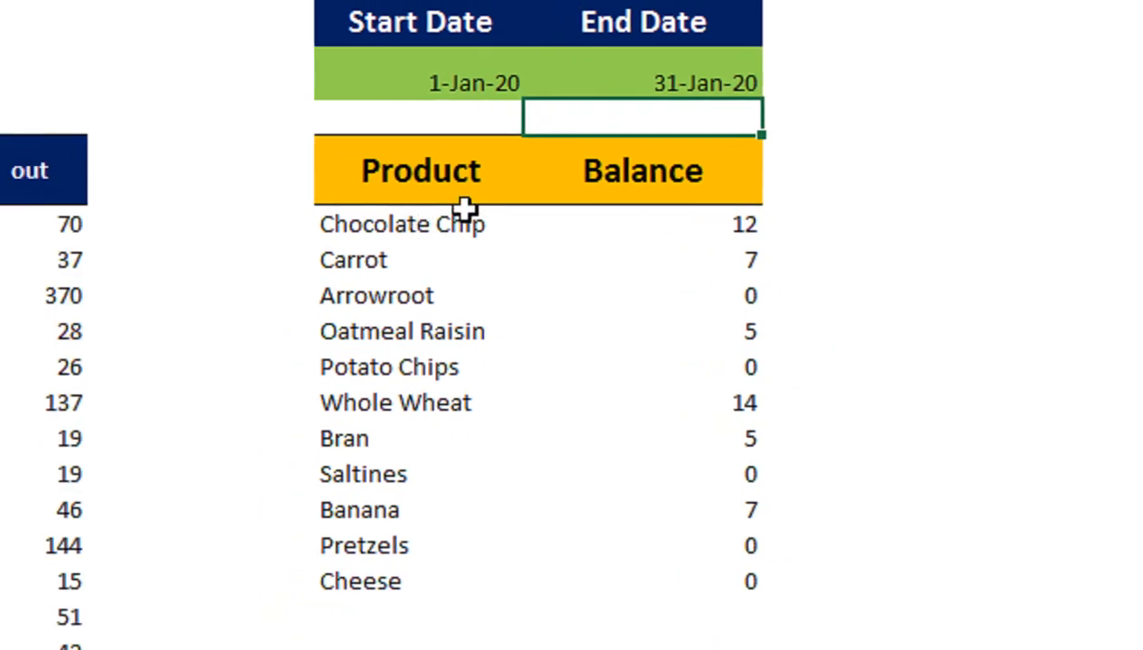
# Step: Clear both the end date and the start date so the balances cover all records
pyautogui.click(668, 79)
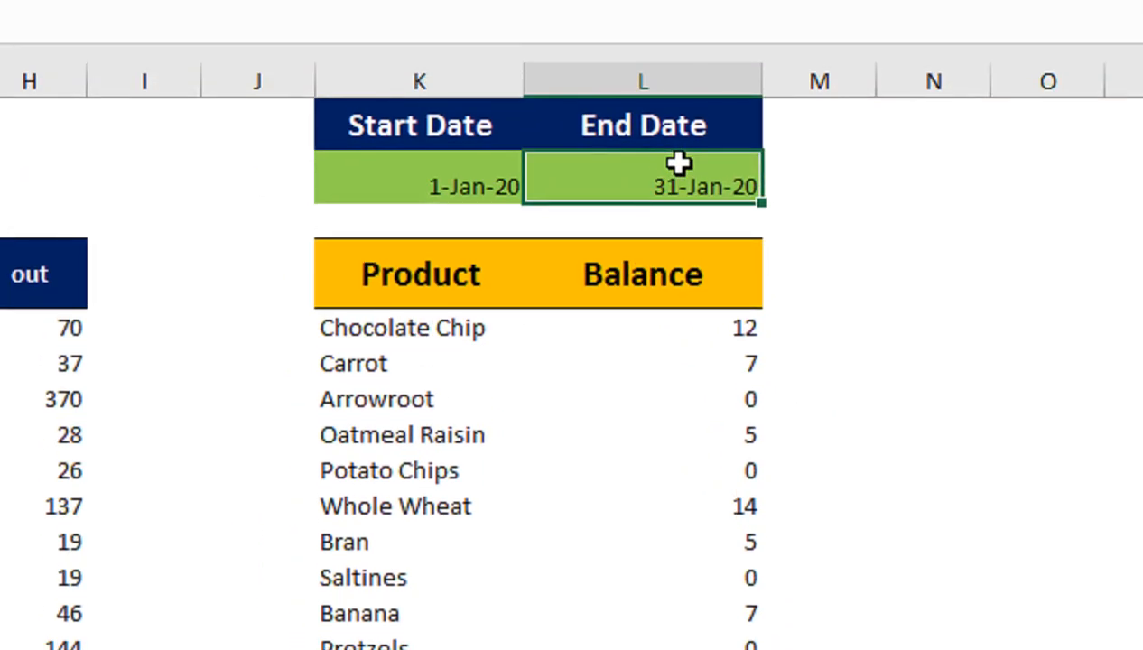
pyautogui.press('Delete')
pyautogui.press('Left')
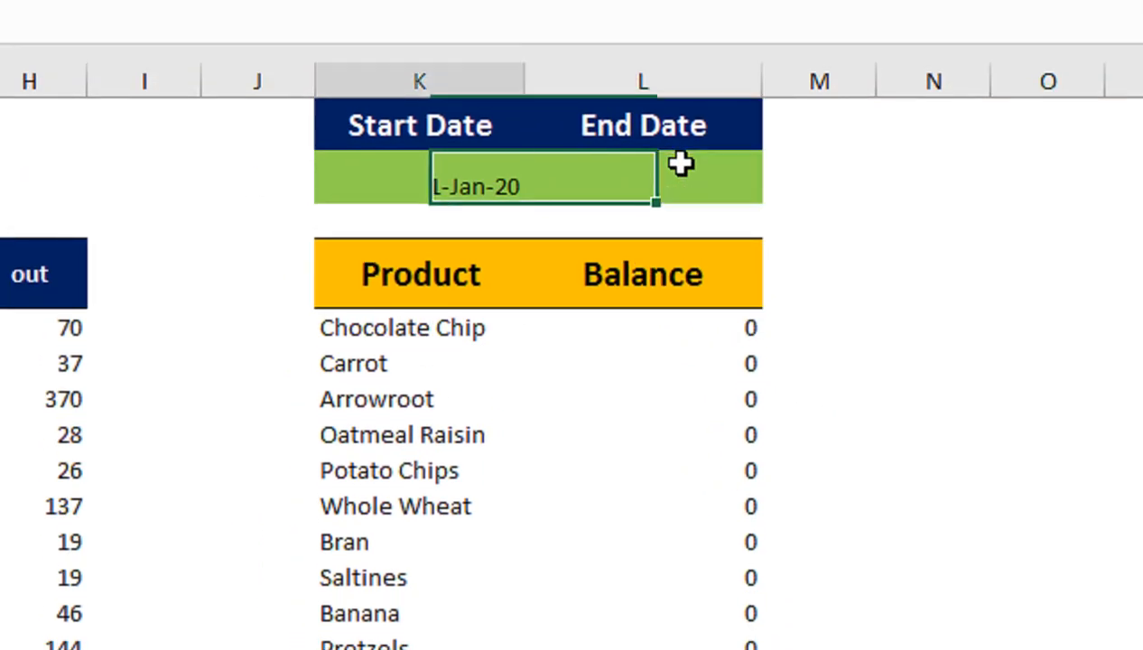
pyautogui.press('Delete')
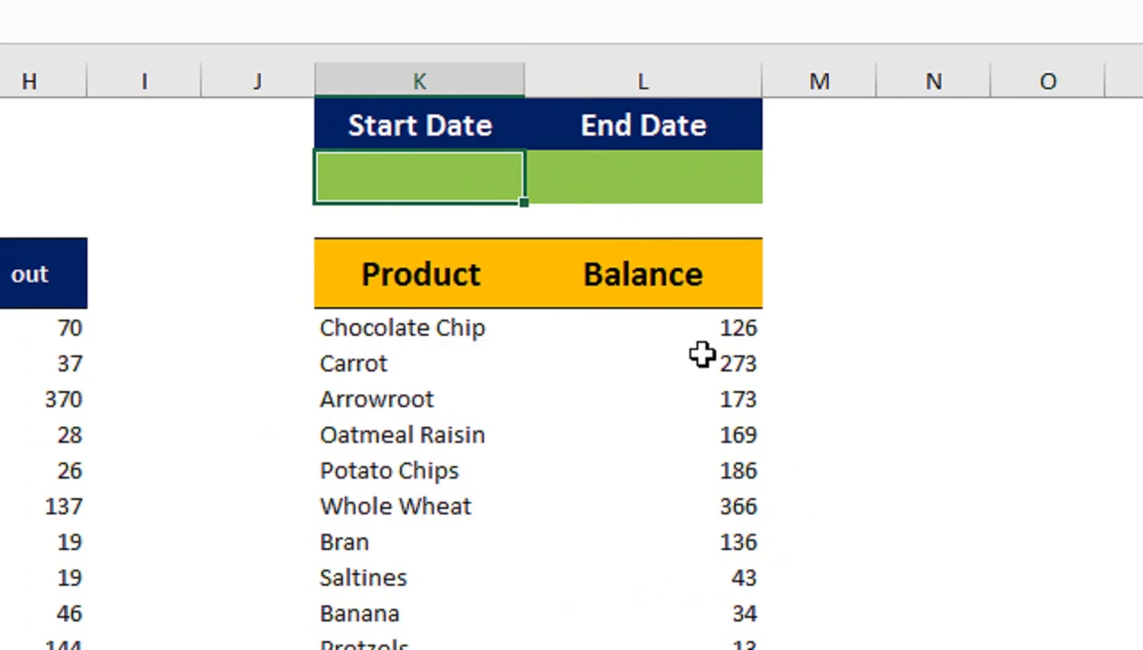
pyautogui.press('Left')
pyautogui.press('Left')
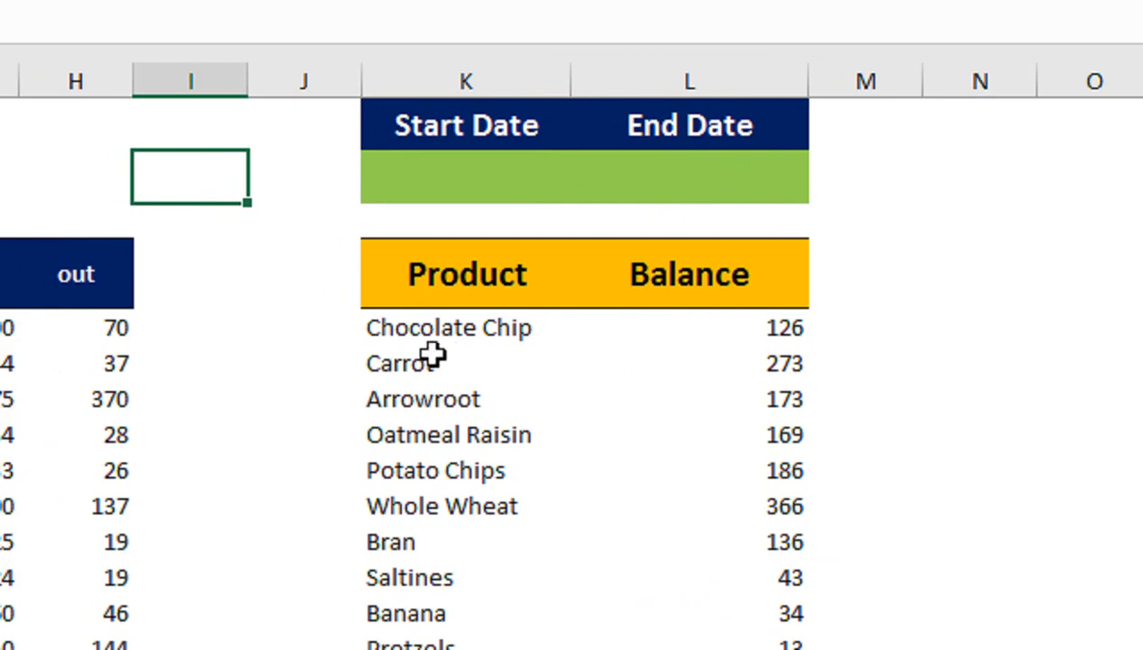
# Step: Calculate in minus out for every record in helper column I, starting with =G5-H5 in I5 and filling down
pyautogui.click(204, 318)
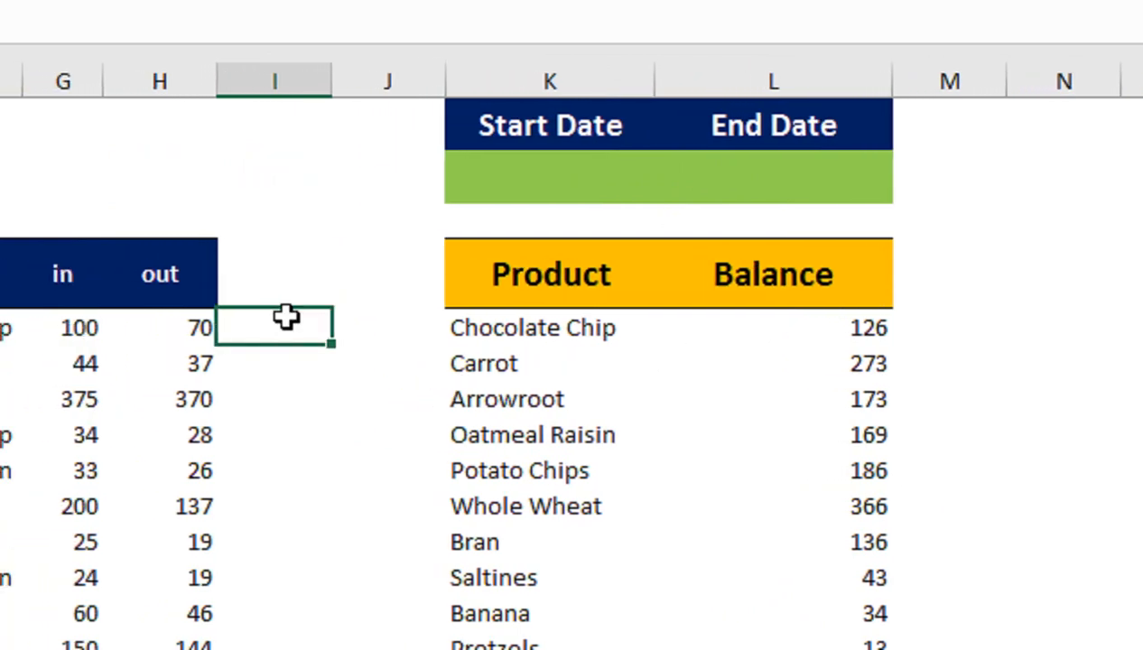
pyautogui.write('=')
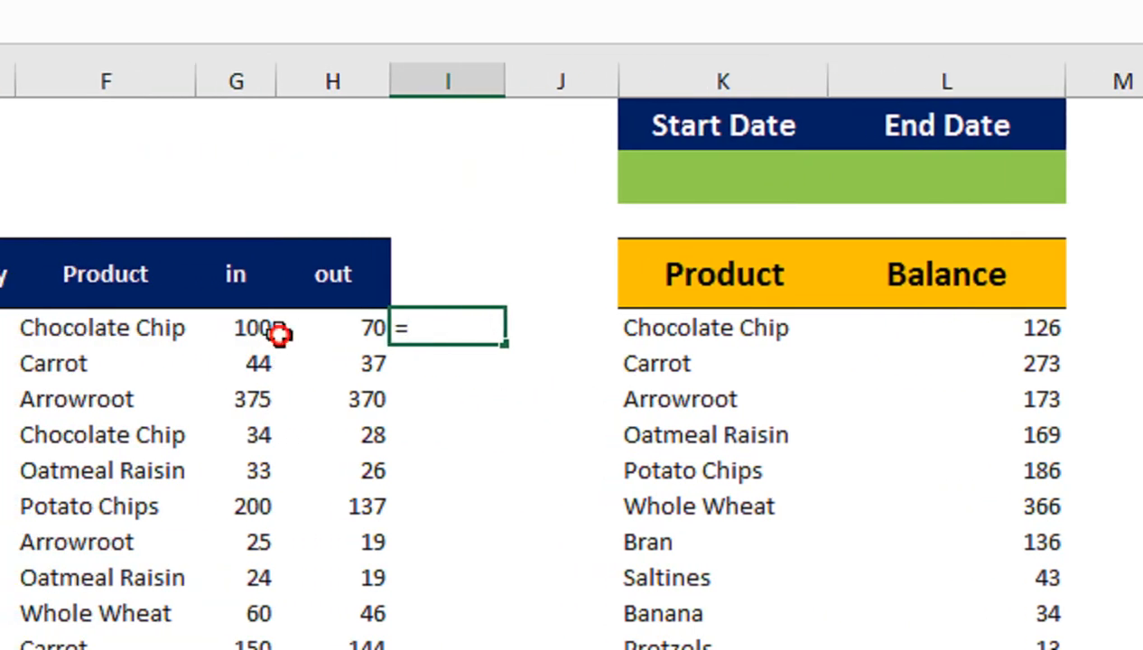
pyautogui.click(280, 335)
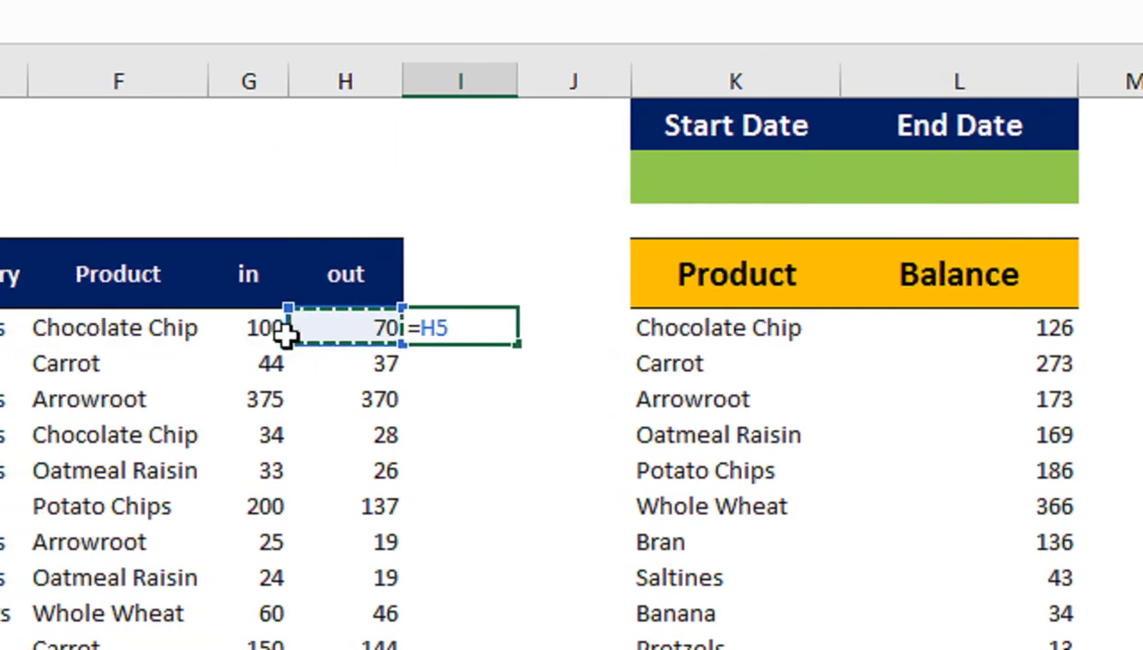
pyautogui.click(272, 335)
pyautogui.write('-')
pyautogui.click(295, 334)
pyautogui.press('Return')
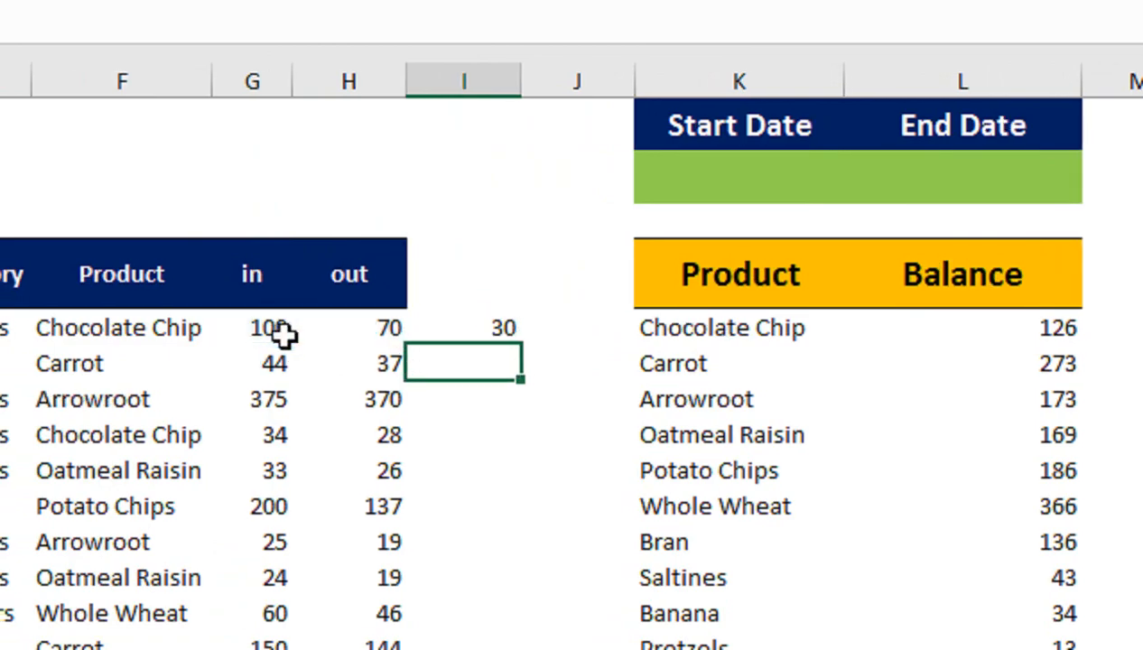
pyautogui.click(481, 330)
pyautogui.doubleClick(523, 345)
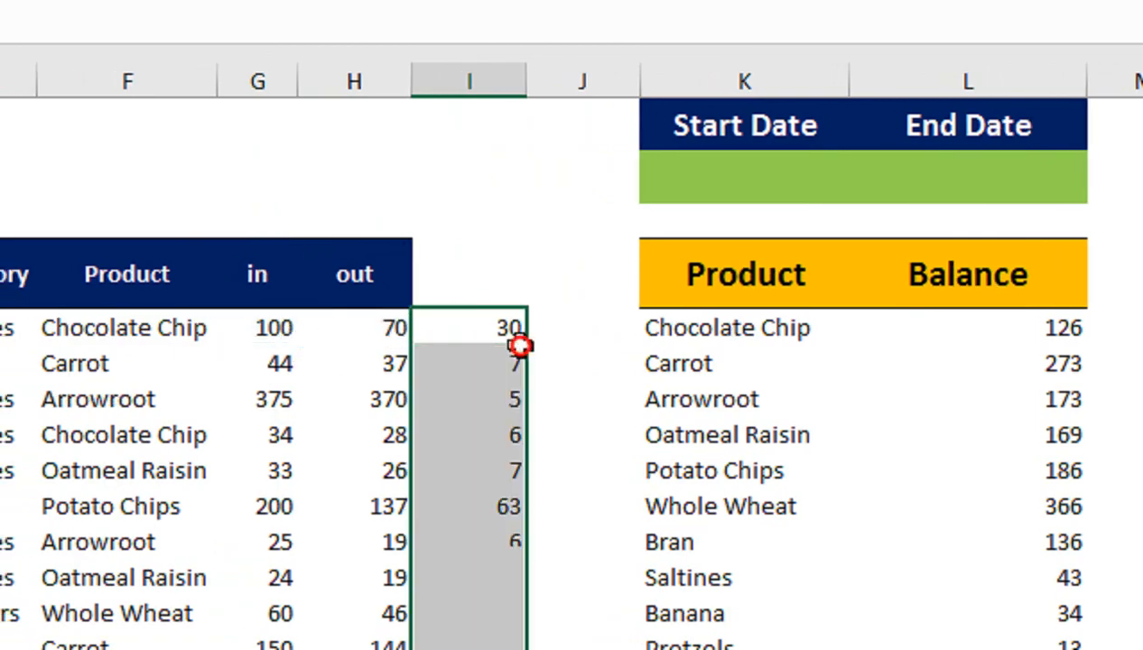
# Step: Total the in-minus-out differences of column I, from I5 downward, with a SUM formula in J6
pyautogui.click(544, 355)
pyautogui.write('=sum(')
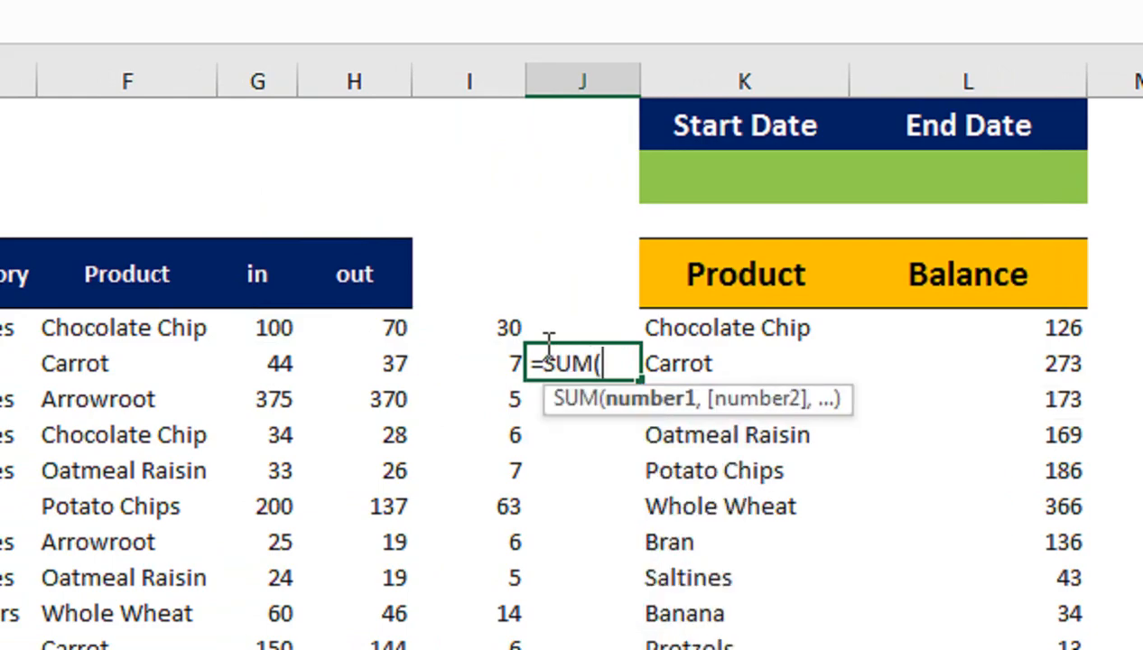
pyautogui.press('Left')
pyautogui.press('Up')
pyautogui.hotkey('ctrl', 'shift', 'Down')
pyautogui.press('Return')
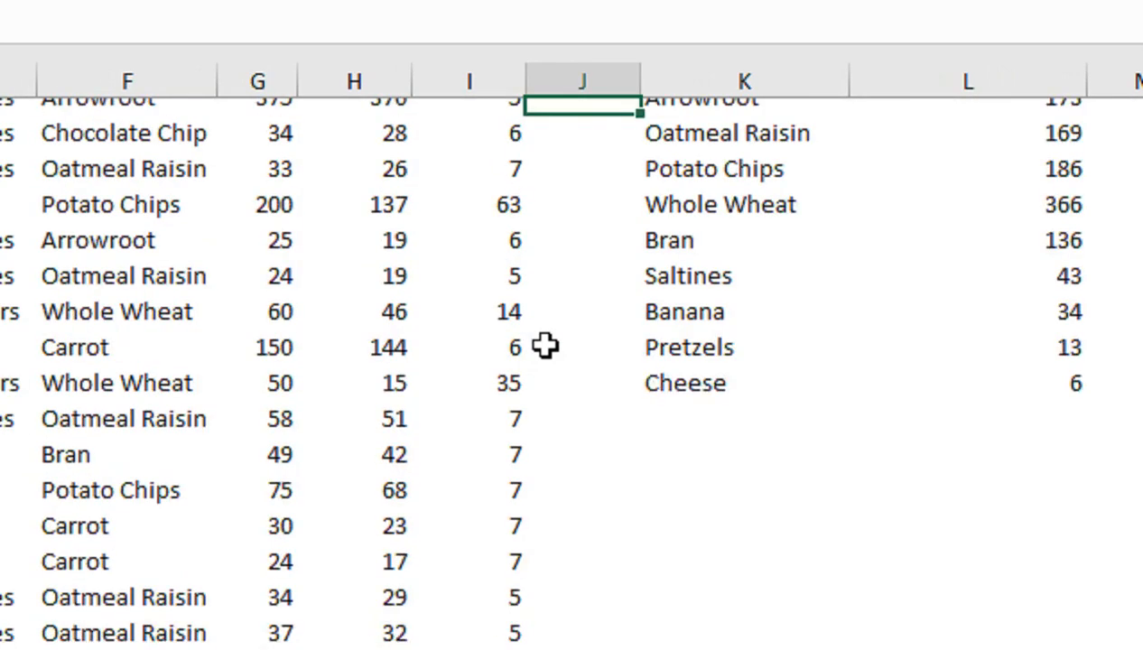
pyautogui.press('Down')
pyautogui.press('Down')
pyautogui.press('Down')
pyautogui.press('Down')
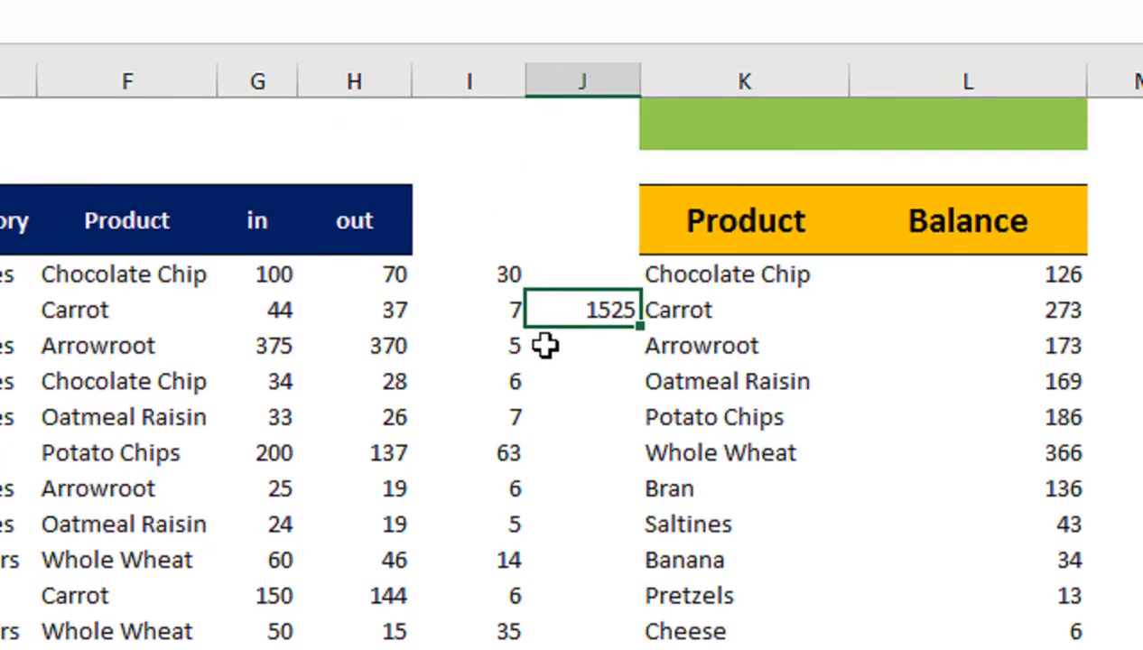
# Step: Total the product balances, from L5 downward, with a SUM formula in M5 to compare with the column I total
pyautogui.press('Right')
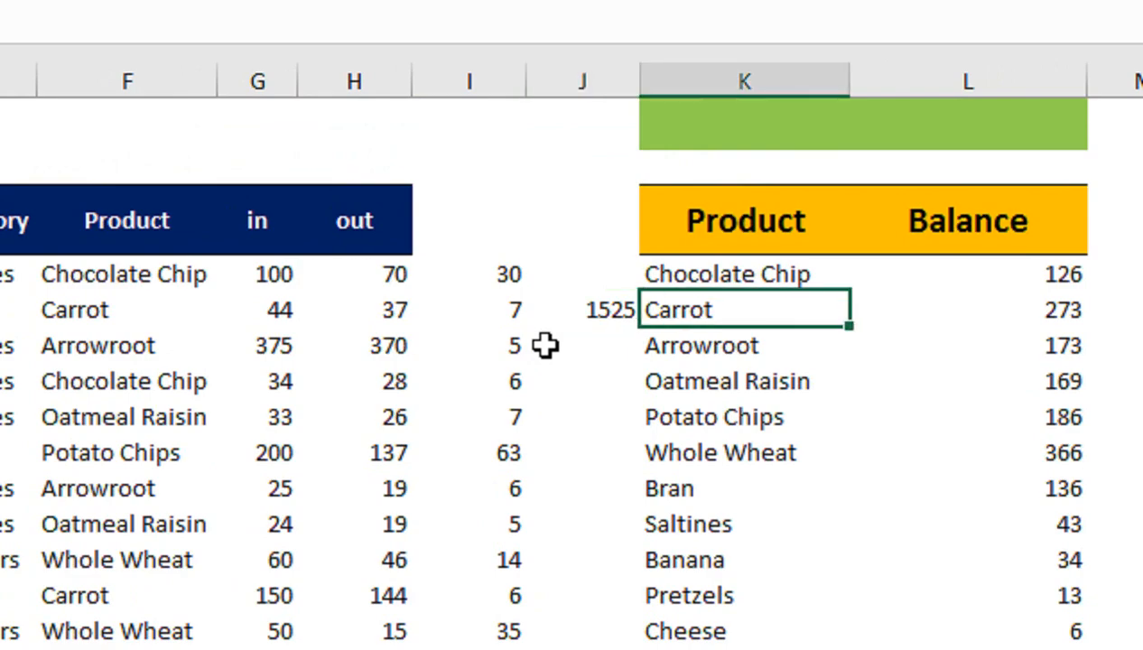
pyautogui.press('Right')
pyautogui.press('Right')
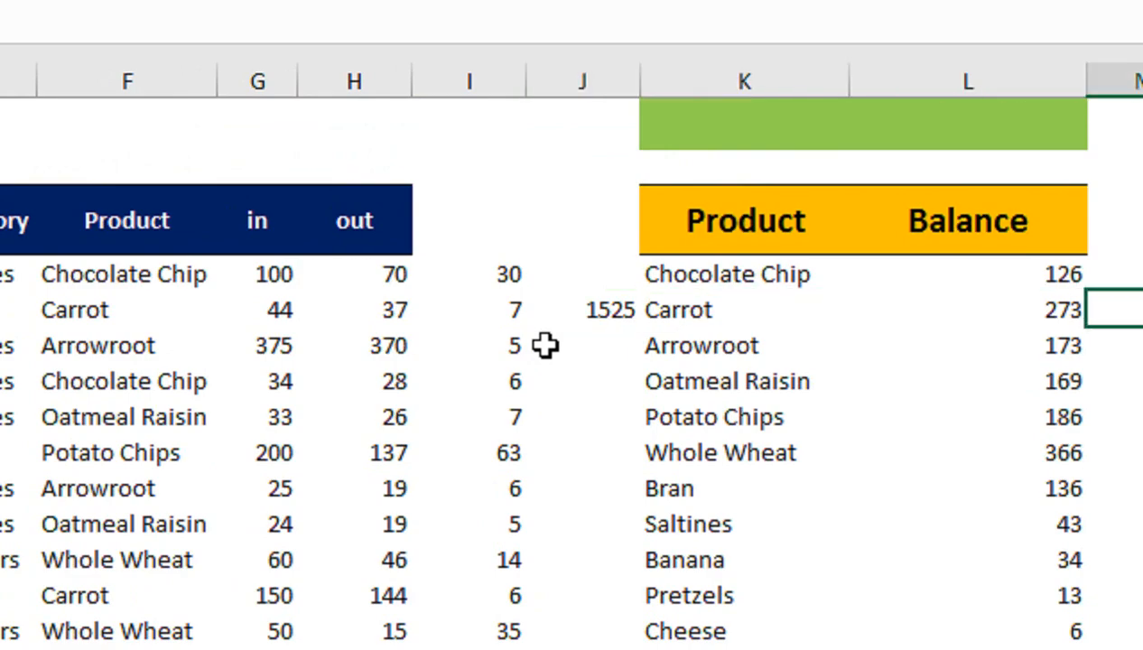
pyautogui.moveTo(566, 170); pyautogui.dragTo(578, 83)
pyautogui.click(1132, 330)
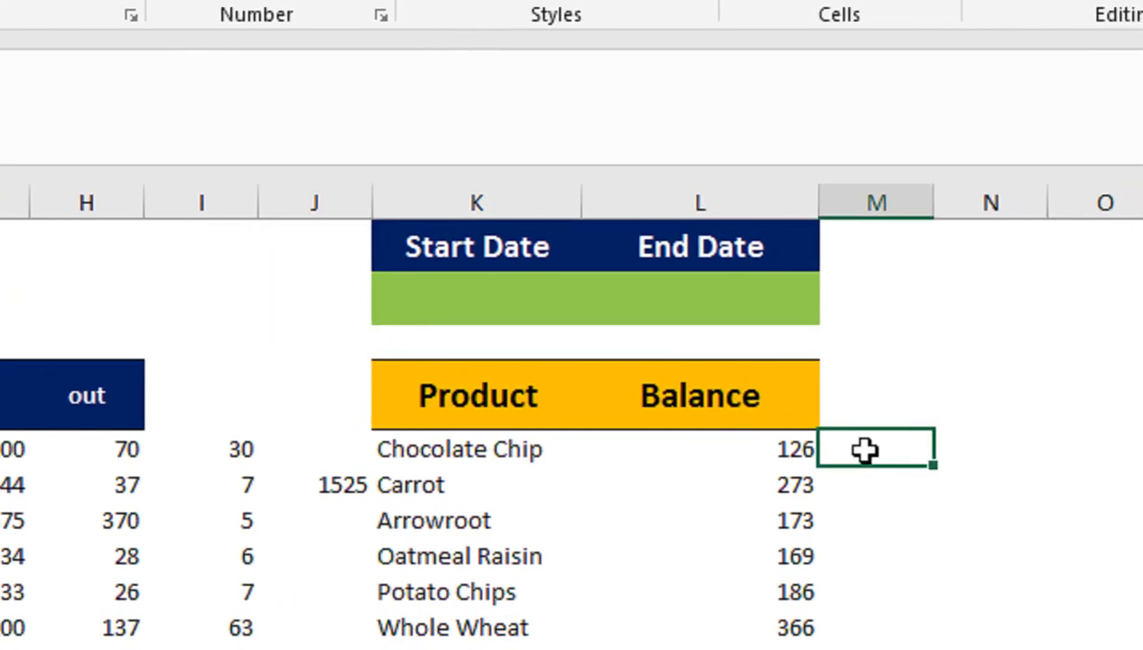
pyautogui.write('=sum')
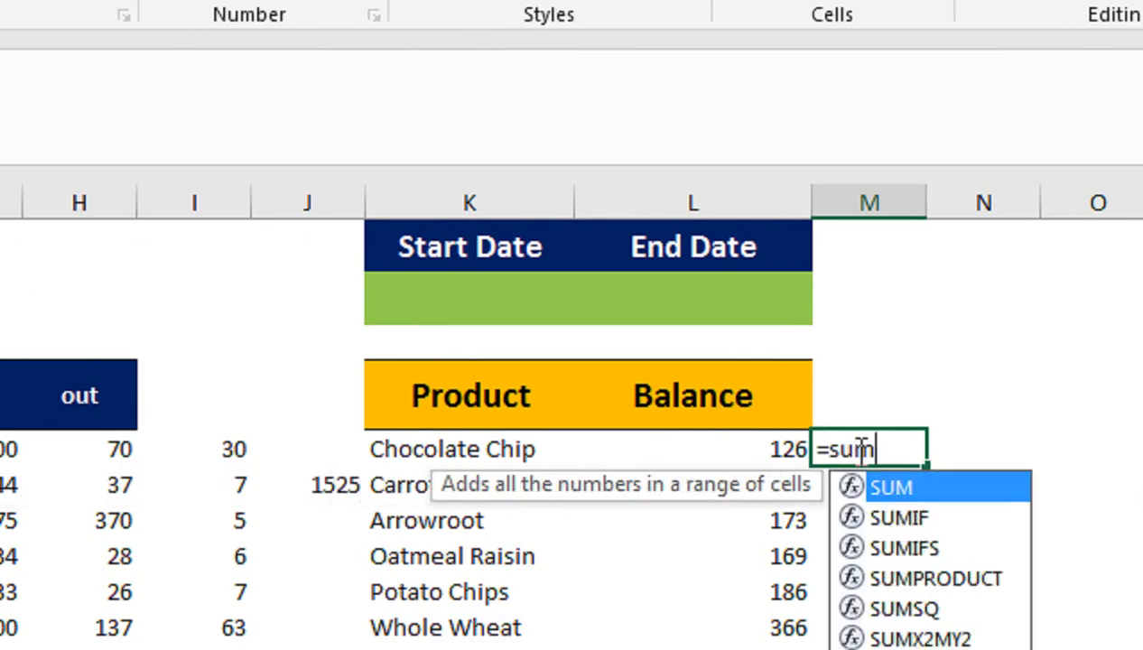
pyautogui.press('Tab')
pyautogui.press('Left')
pyautogui.press('Down')
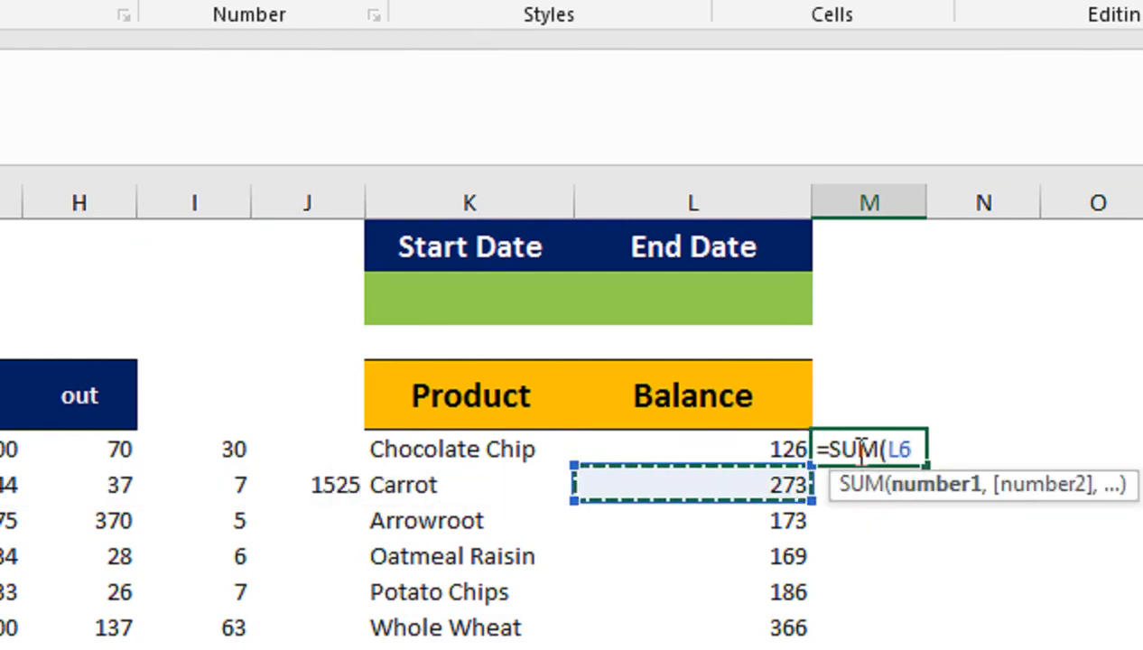
pyautogui.press('Up')
pyautogui.hotkey('ctrl', 'shift', 'Down')
pyautogui.press('Return')
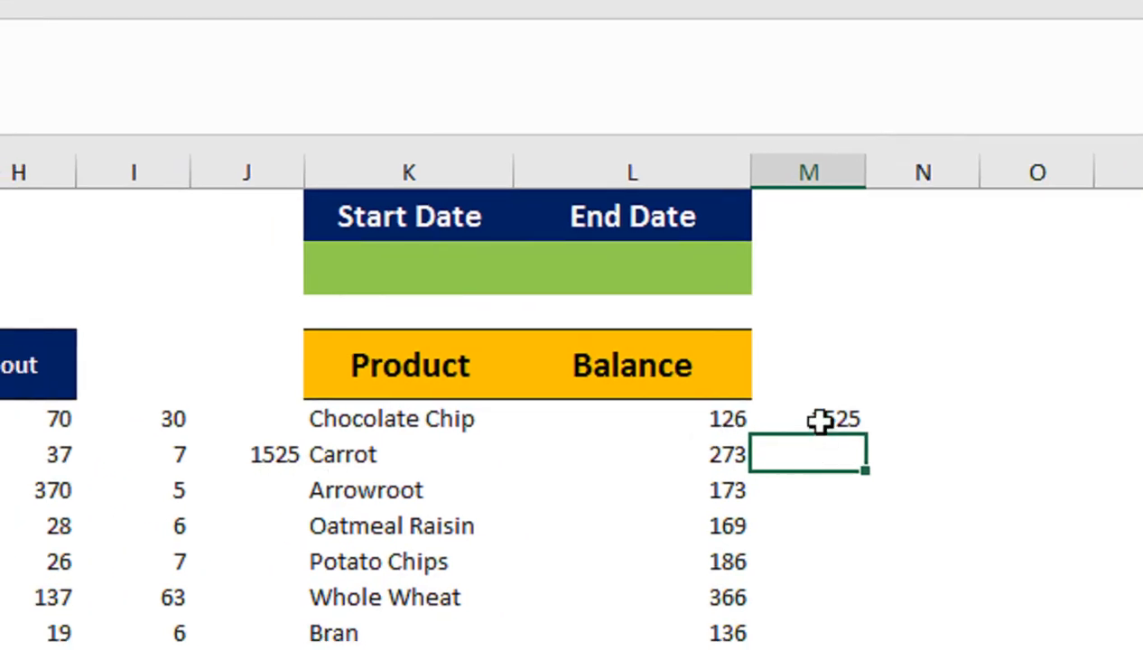
# Step: Delete the two check totals in M5 and J6
pyautogui.click(737, 450)
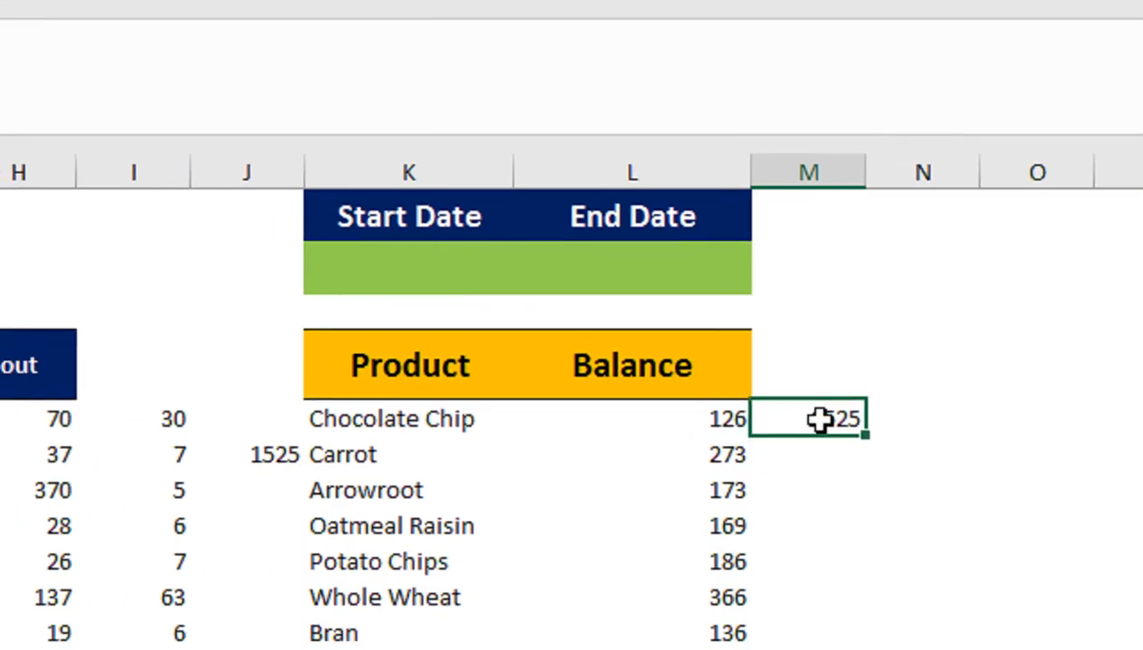
pyautogui.press('Delete')
pyautogui.click(241, 427)
pyautogui.click(256, 459)
pyautogui.press('Delete')
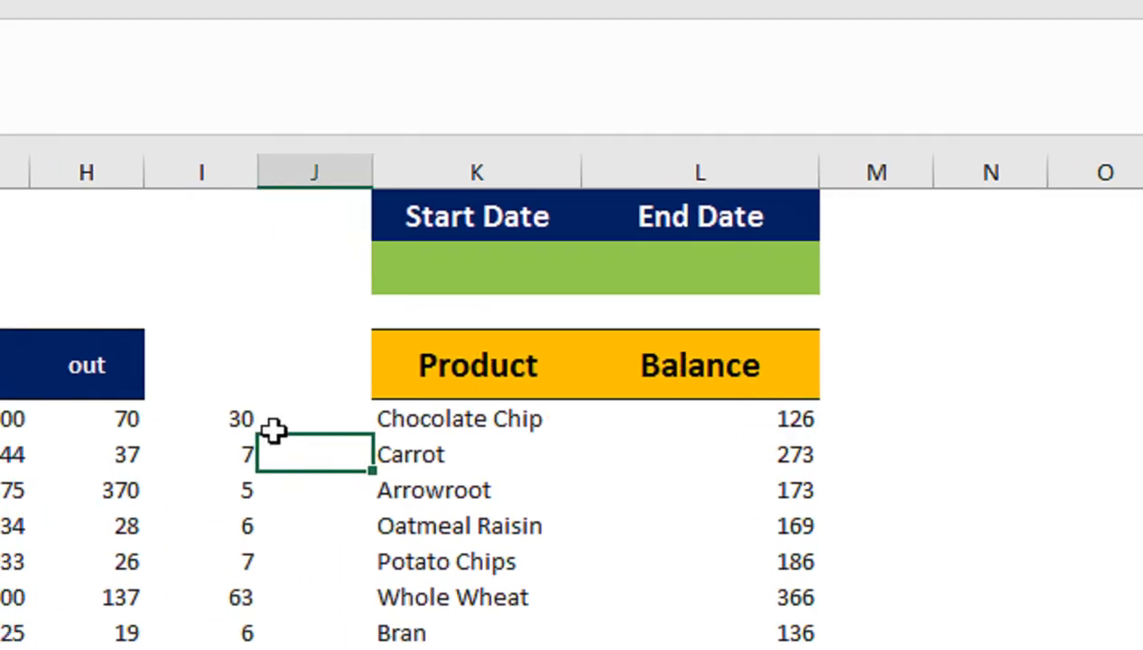
# Step: Delete all the in-minus-out helper values in column I, from I5 downward
pyautogui.click(248, 417)
pyautogui.hotkey('ctrl', 'shift', 'Down')
pyautogui.press('Delete')
pyautogui.press('Up')
pyautogui.press('Up')
pyautogui.press('Up')
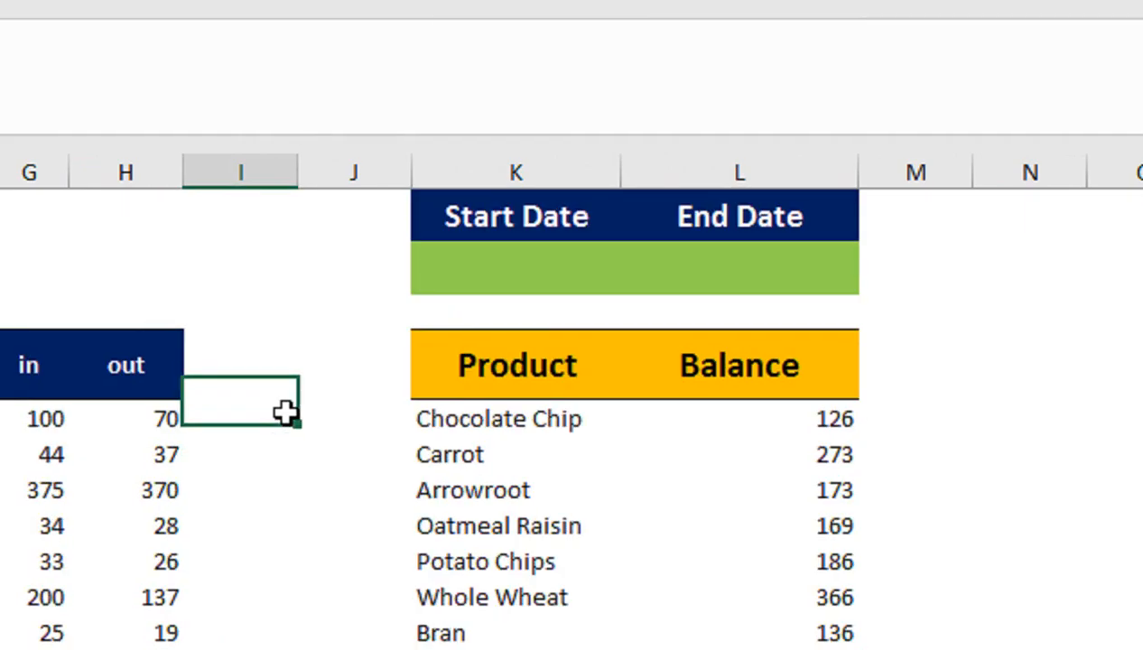